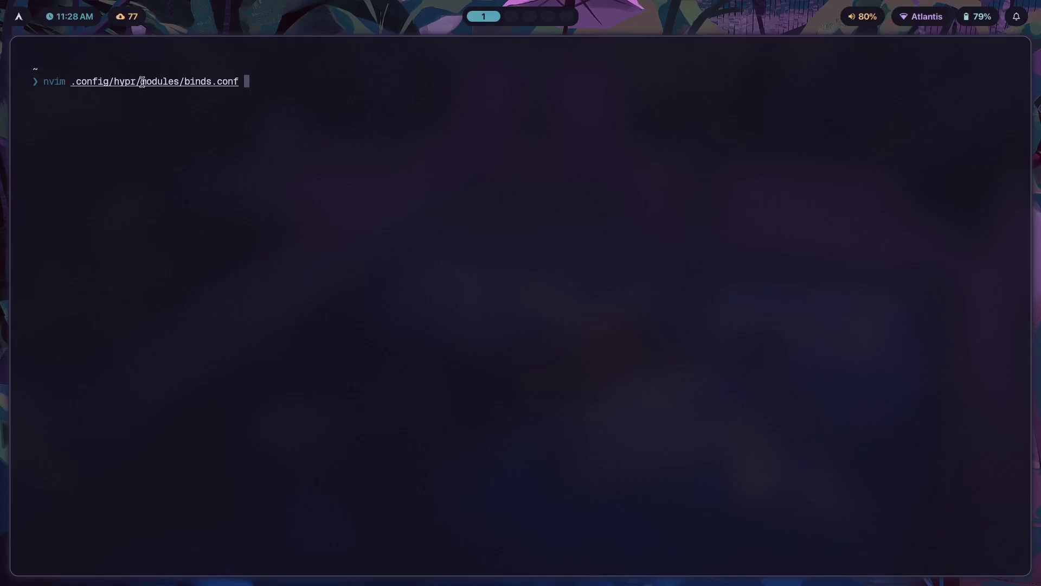
Switch to empty workspace 2 and apply the everforest-dark desktop theme.
{"action": "key", "text": "super+2"}
{"action": "key", "text": "super+shift+t"}
{"action": "key", "text": "Down"}
{"action": "key", "text": "Down"}
{"action": "key", "text": "Return"}
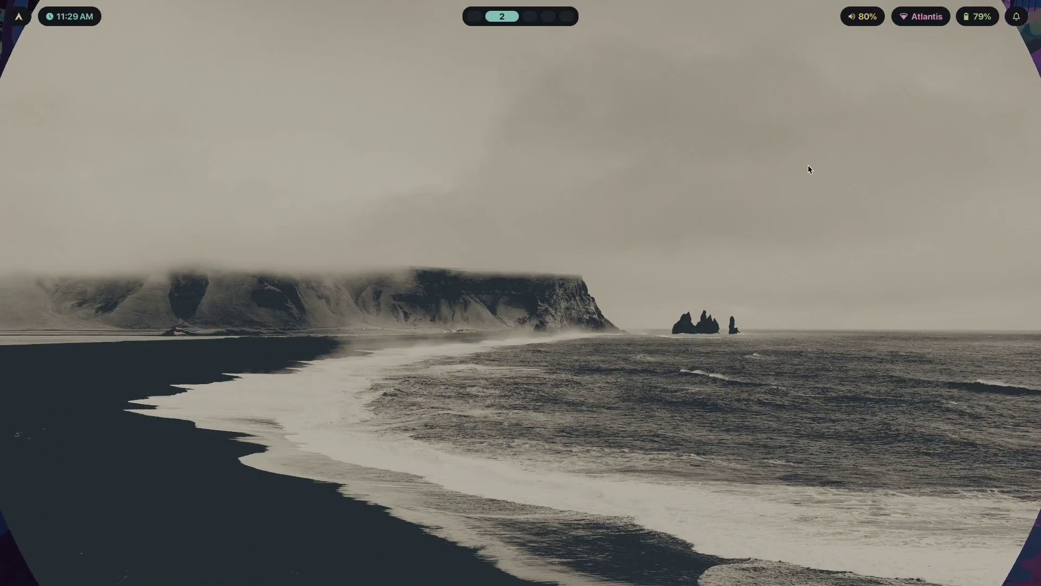
Set the desktop wallpaper to fog_forest_1.
{"action": "key", "text": "super+shift+w"}
{"action": "key", "text": "Right"}
{"action": "key", "text": "Right"}
{"action": "key", "text": "Left"}
{"action": "key", "text": "Return"}
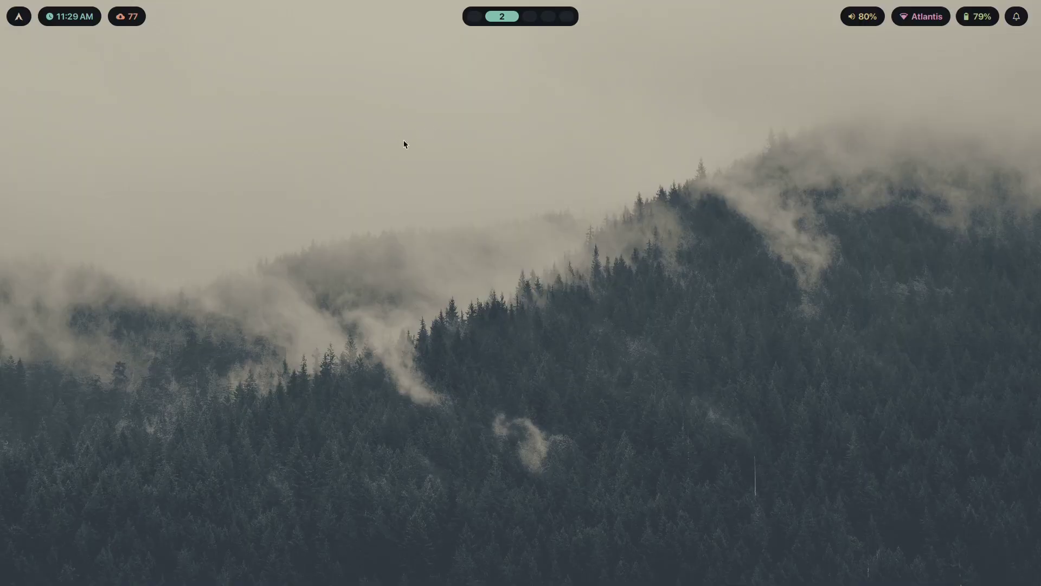
Play the Theme Switchers lesson in the Gumroad course on workspace 5, then return to workspace 2.
{"action": "key", "text": "super+5"}
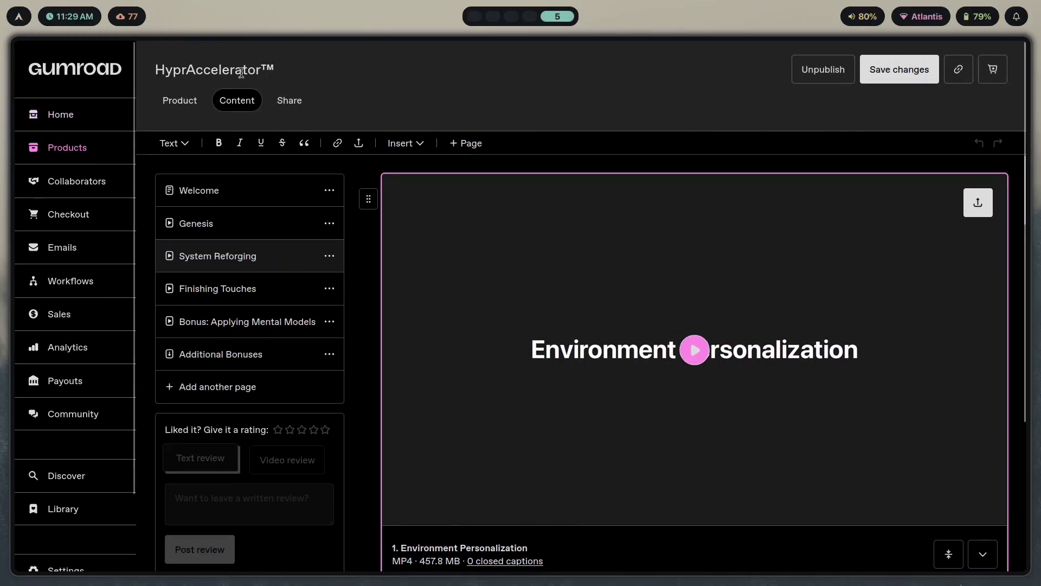
{"action": "scroll", "coordinate": [712, 290], "scroll_direction": "down", "scroll_amount": 10}
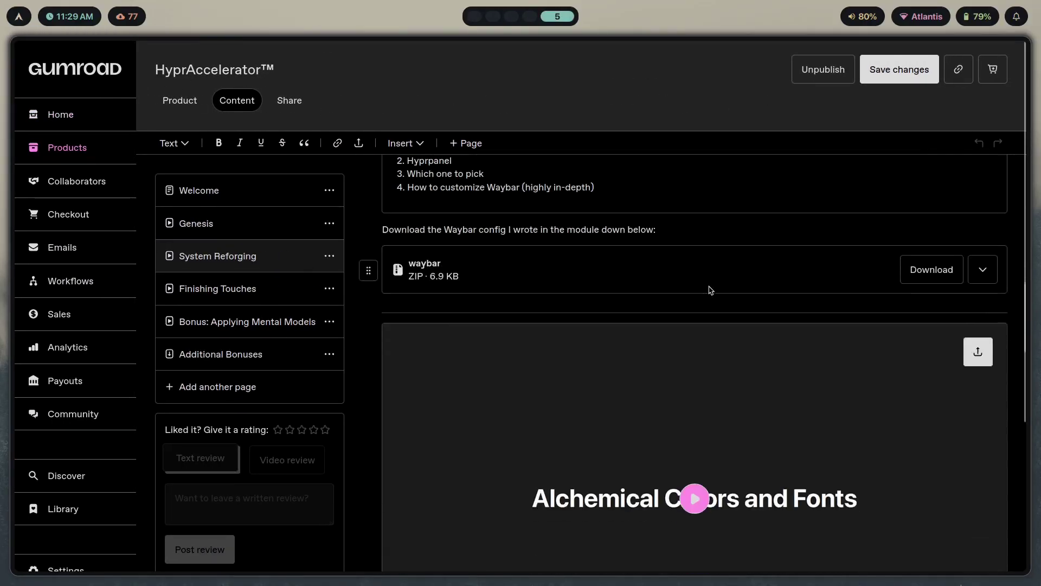
{"action": "scroll", "coordinate": [640, 254], "scroll_direction": "down", "scroll_amount": 12}
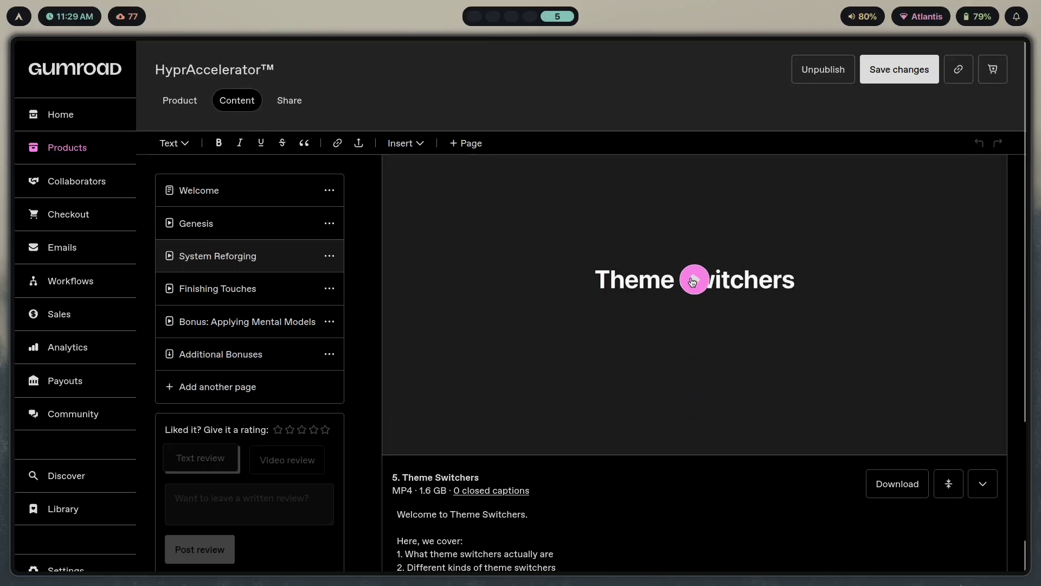
{"action": "left_click", "coordinate": [692, 282]}
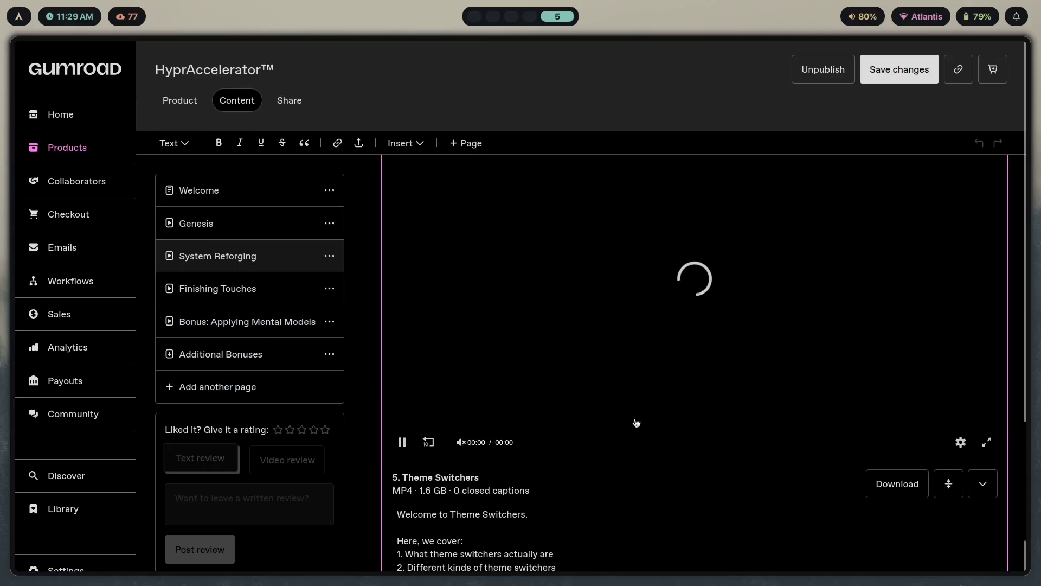
{"action": "scroll", "coordinate": [635, 443], "scroll_direction": "down", "scroll_amount": 1}
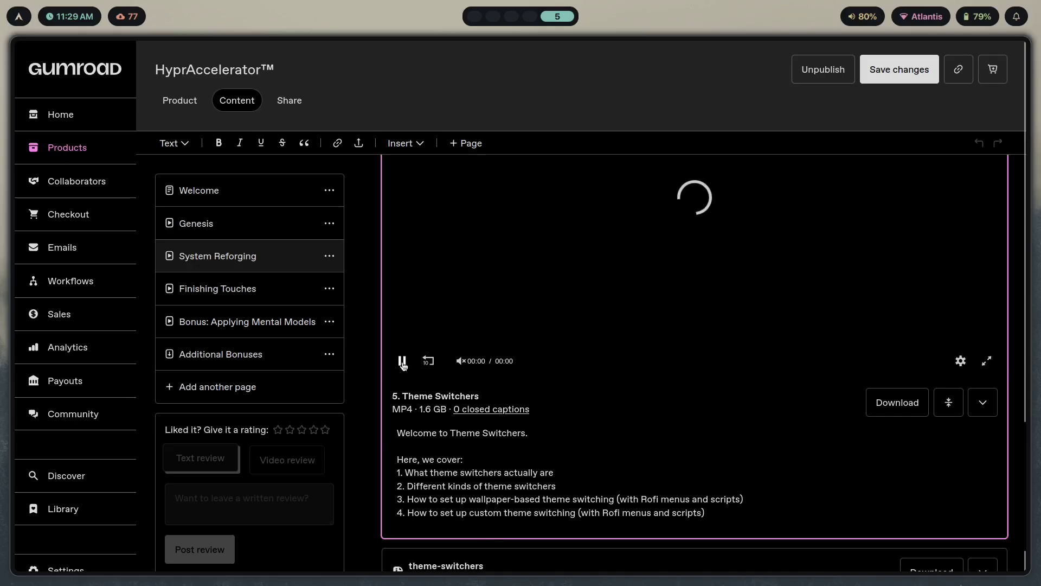
{"action": "key", "text": "super+2"}
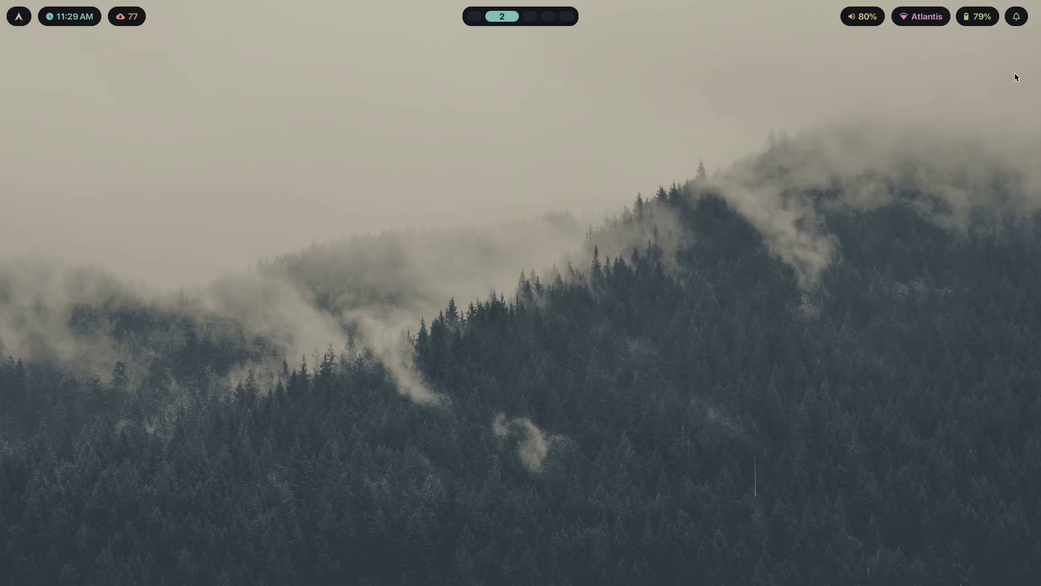
Open binds.conf in Neovim, choosing Edit anyway at the swap-file prompt.
{"action": "key", "text": "super+1"}
{"action": "key", "text": "Return"}
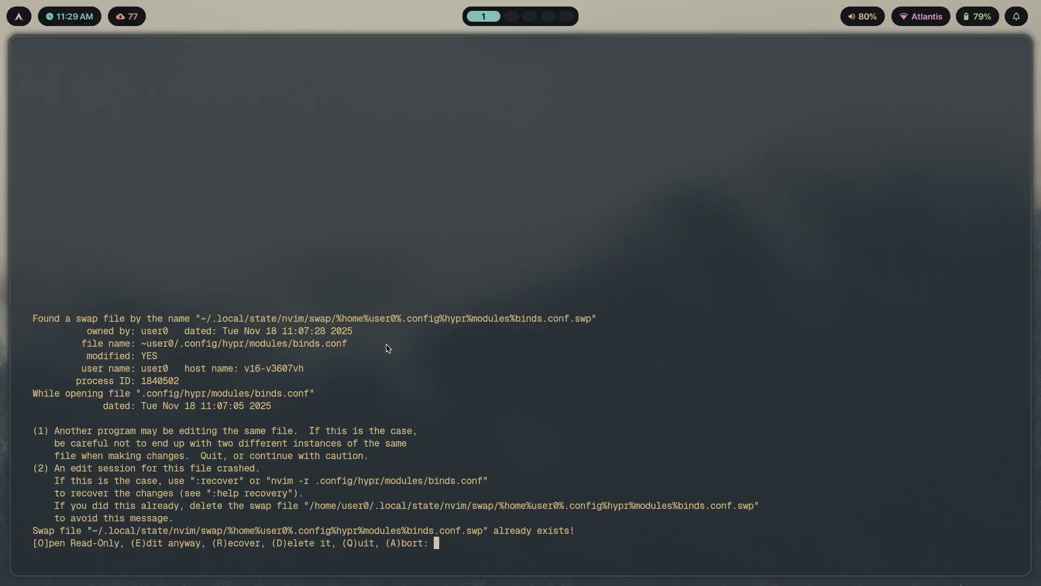
{"action": "key", "text": "super+q"}
{"action": "key", "text": "super+2"}
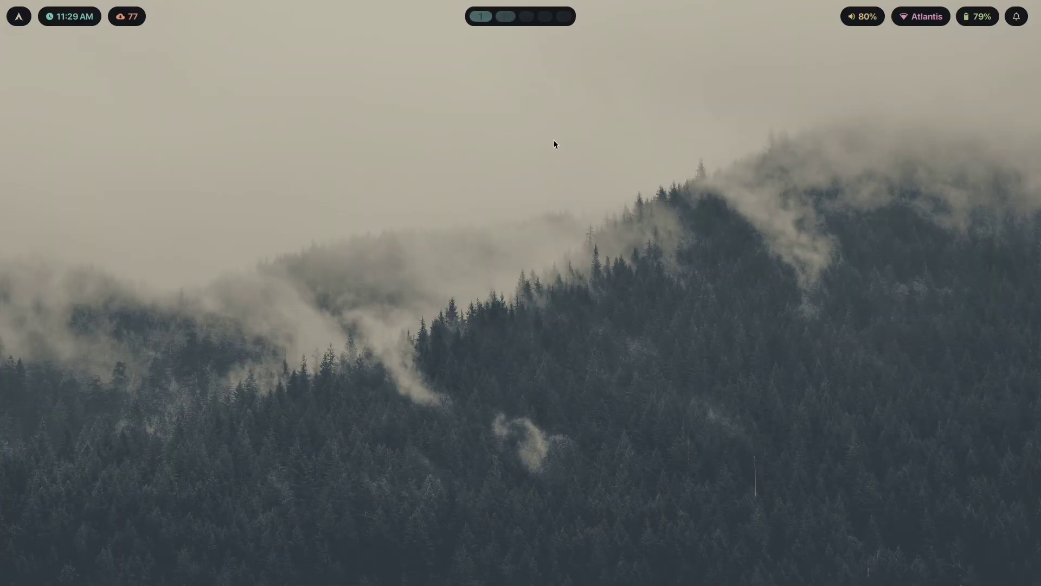
{"action": "key", "text": "super+1"}
{"action": "key", "text": "e"}
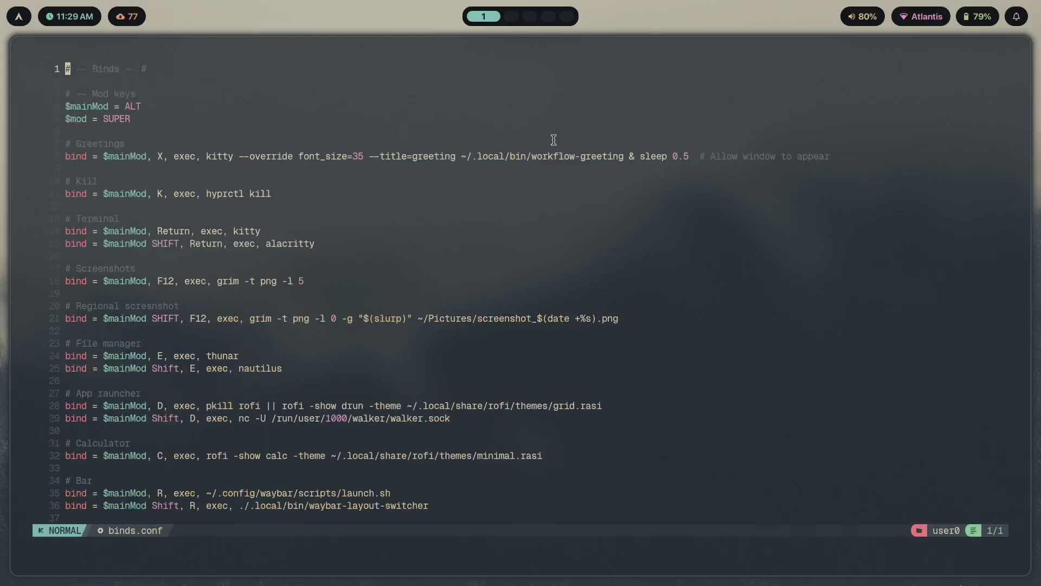
Cut the VM passthrough submap block, lines 254–264, from the end of the file.
{"action": "scroll", "coordinate": [238, 328], "scroll_direction": "up", "scroll_amount": 7}
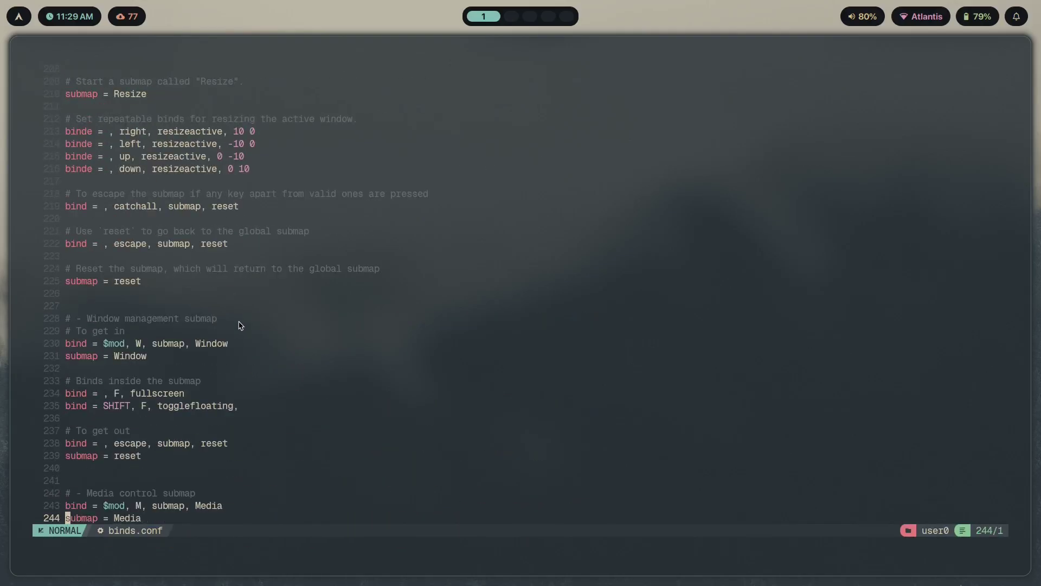
{"action": "scroll", "coordinate": [284, 253], "scroll_direction": "up", "scroll_amount": 5}
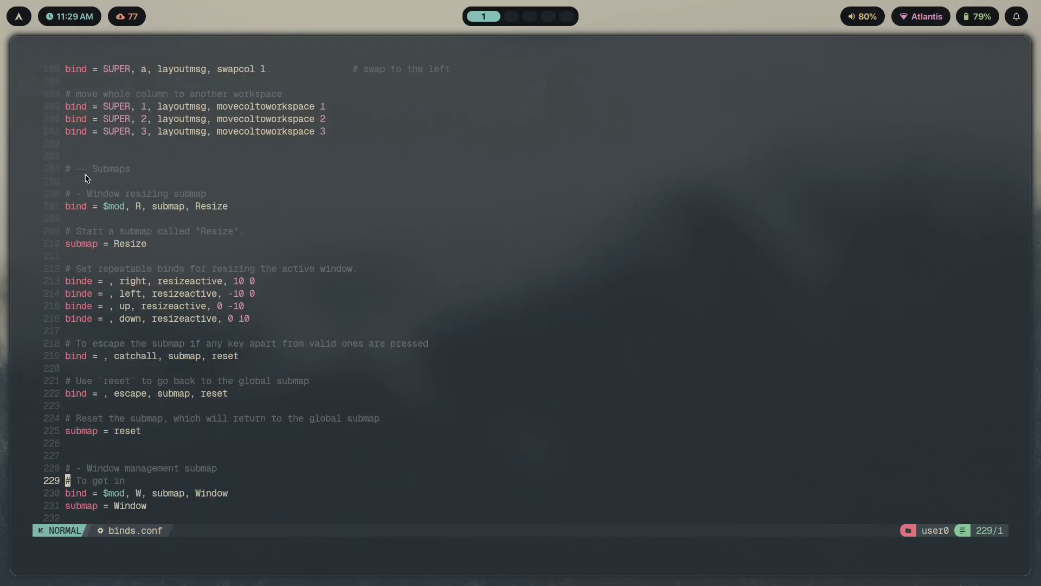
{"action": "scroll", "coordinate": [196, 173], "scroll_direction": "down", "scroll_amount": 1}
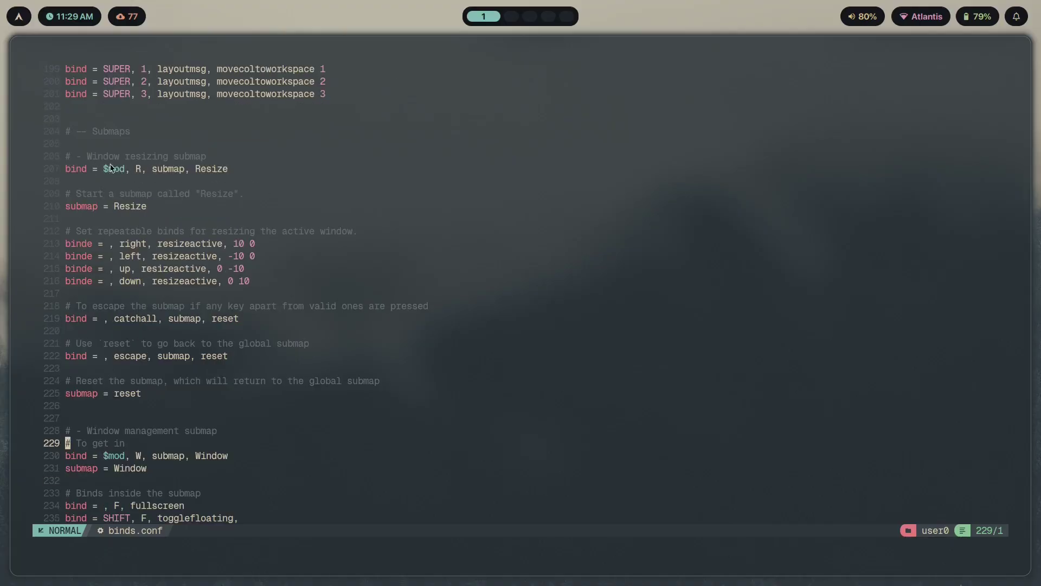
{"action": "left_click_drag", "start_coordinate": [84, 156], "coordinate": [139, 392]}
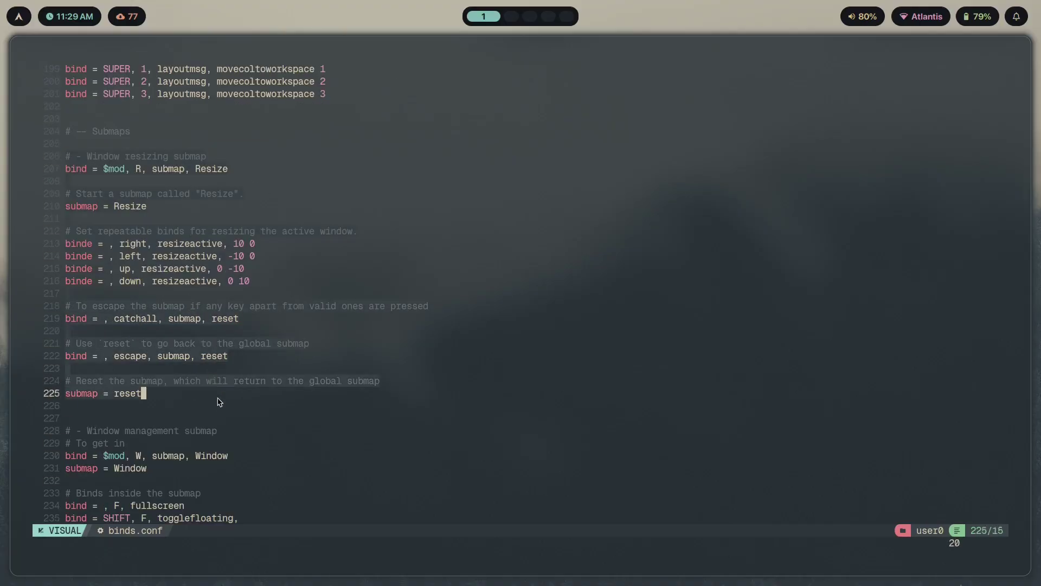
{"action": "left_click", "coordinate": [274, 396]}
{"action": "scroll", "coordinate": [341, 234], "scroll_direction": "down", "scroll_amount": 16}
{"action": "left_click", "coordinate": [228, 310]}
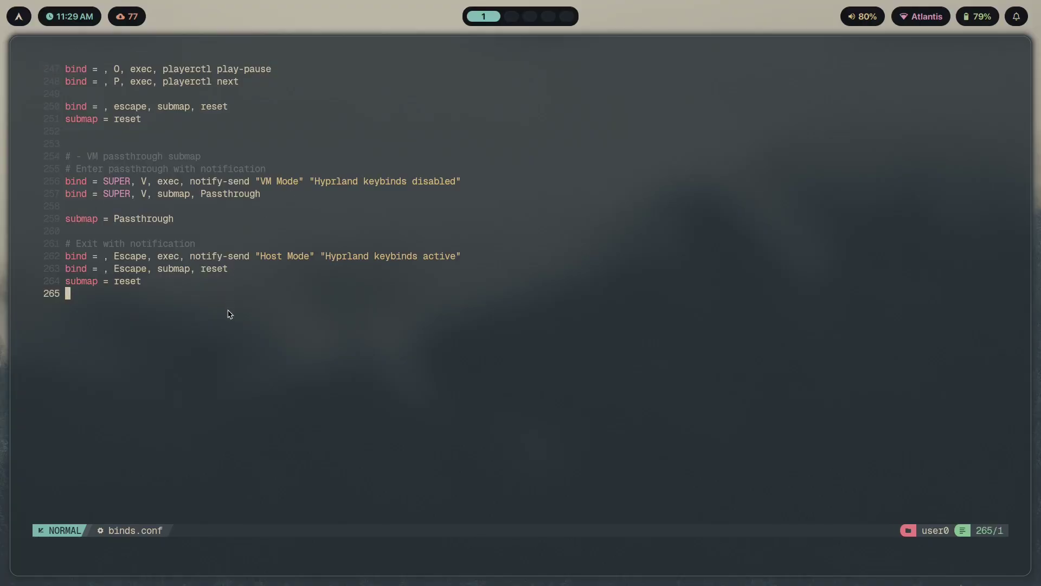
{"action": "left_click_drag", "start_coordinate": [156, 289], "coordinate": [65, 162]}
{"action": "key", "text": "ctrl+c"}
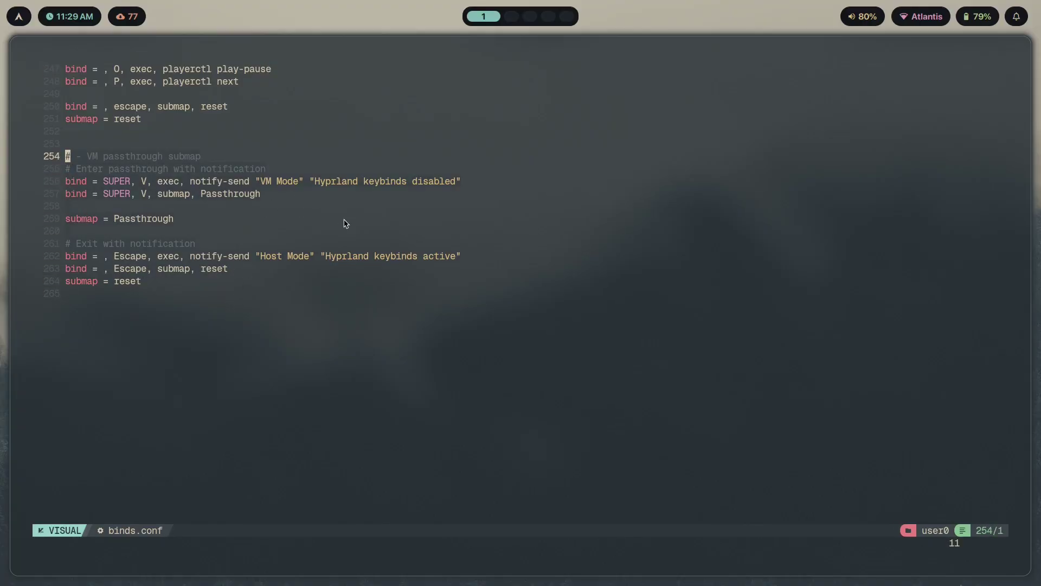
{"action": "key", "text": "d"}
Paste the passthrough submap block on new lines below the Submaps heading.
{"action": "scroll", "coordinate": [345, 223], "scroll_direction": "up", "scroll_amount": 18}
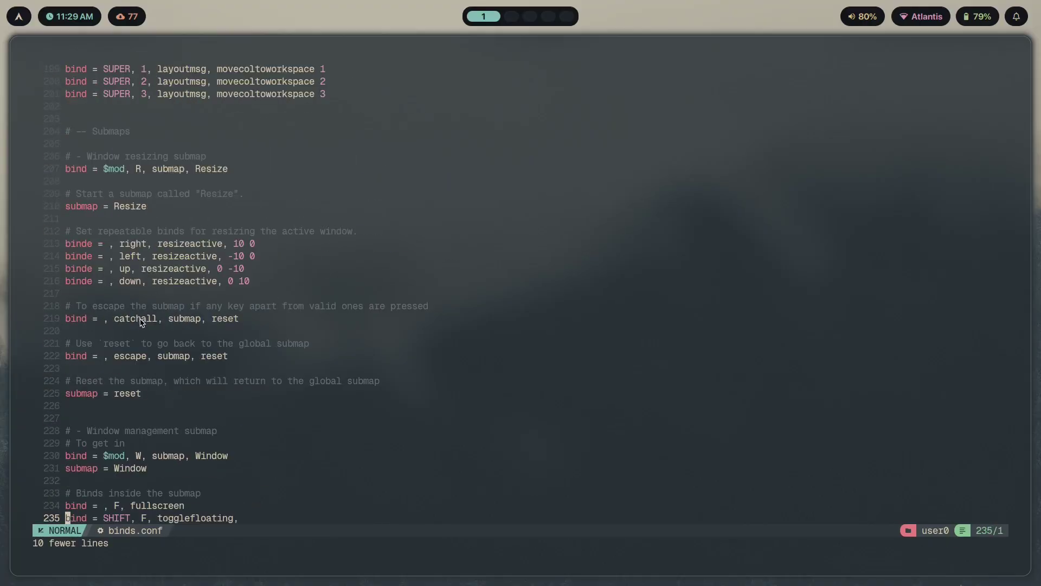
{"action": "left_click", "coordinate": [106, 206]}
{"action": "left_click", "coordinate": [124, 222]}
{"action": "key", "text": "o"}
{"action": "key", "text": "Return"}
{"action": "key", "text": "Escape"}
{"action": "key", "text": "k"}
{"action": "key", "text": "i"}
{"action": "key", "text": "ctrl+shift+v"}
{"action": "key", "text": "Escape"}
Delete the leftover blank lines at the end of the file and return to the Submaps section.
{"action": "key", "text": "j"}
{"action": "key", "text": "k"}
{"action": "key", "text": "shift+g"}
{"action": "key", "text": "d"}
{"action": "key", "text": "d"}
{"action": "key", "text": "d"}
{"action": "key", "text": "d"}
{"action": "key", "text": "k"}
{"action": "key", "text": "d"}
{"action": "key", "text": "Escape"}
{"action": "key", "text": "k"}
{"action": "scroll", "coordinate": [262, 325], "scroll_direction": "up", "scroll_amount": 11}
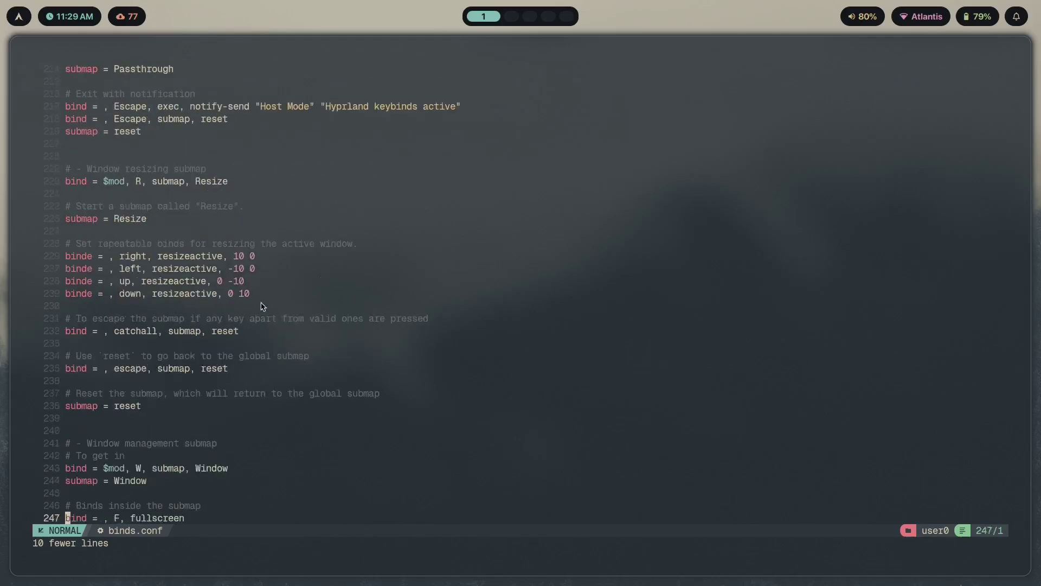
{"action": "left_click", "coordinate": [204, 286]}
{"action": "scroll", "coordinate": [206, 260], "scroll_direction": "up", "scroll_amount": 1}
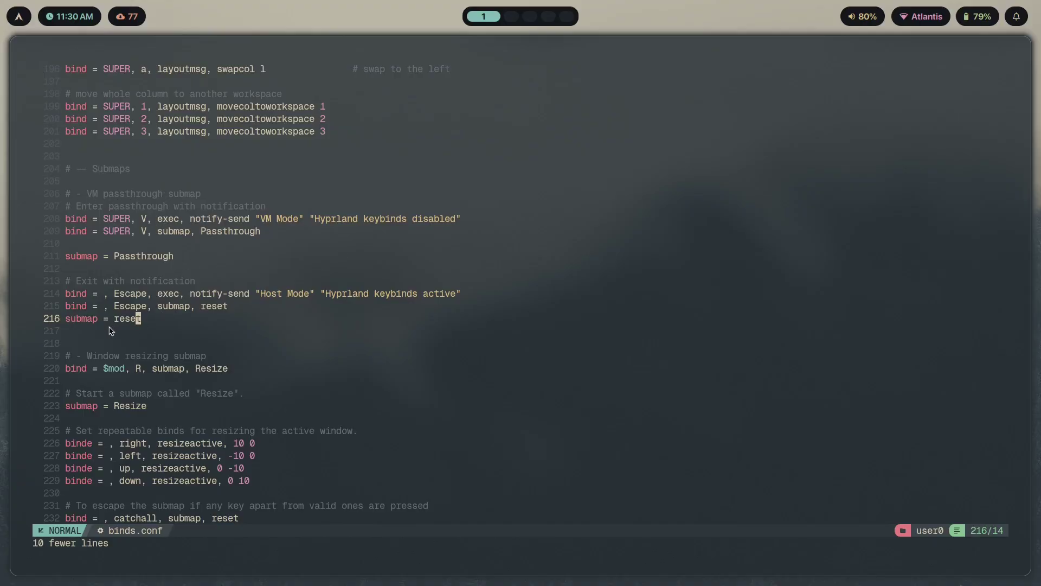
{"action": "key", "text": "super+2"}
{"action": "key", "text": "super+Return"}
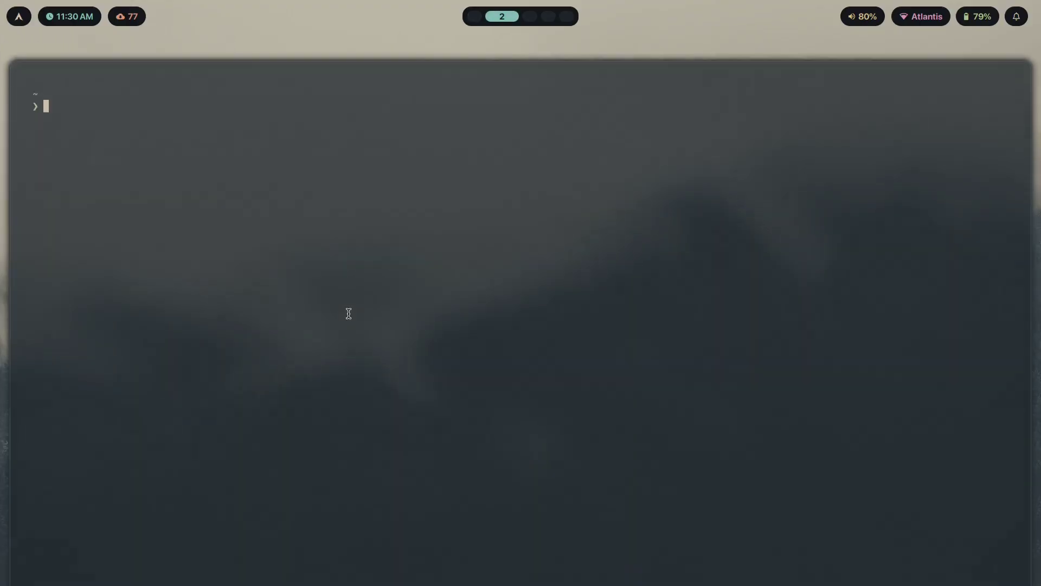
{"action": "type", "text": "nvim"}
{"action": "key", "text": "Return"}
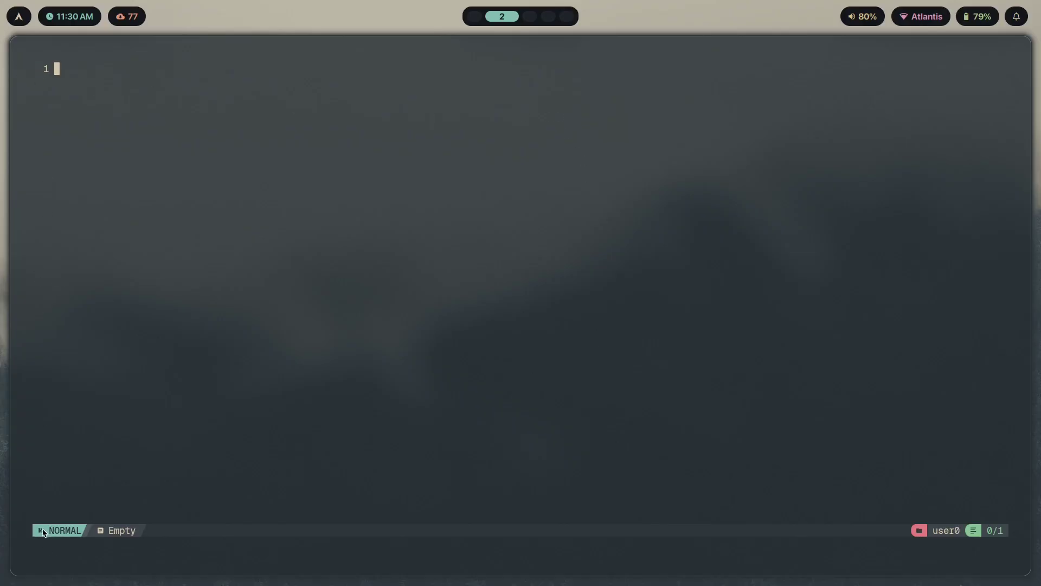
{"action": "key", "text": "super+1"}
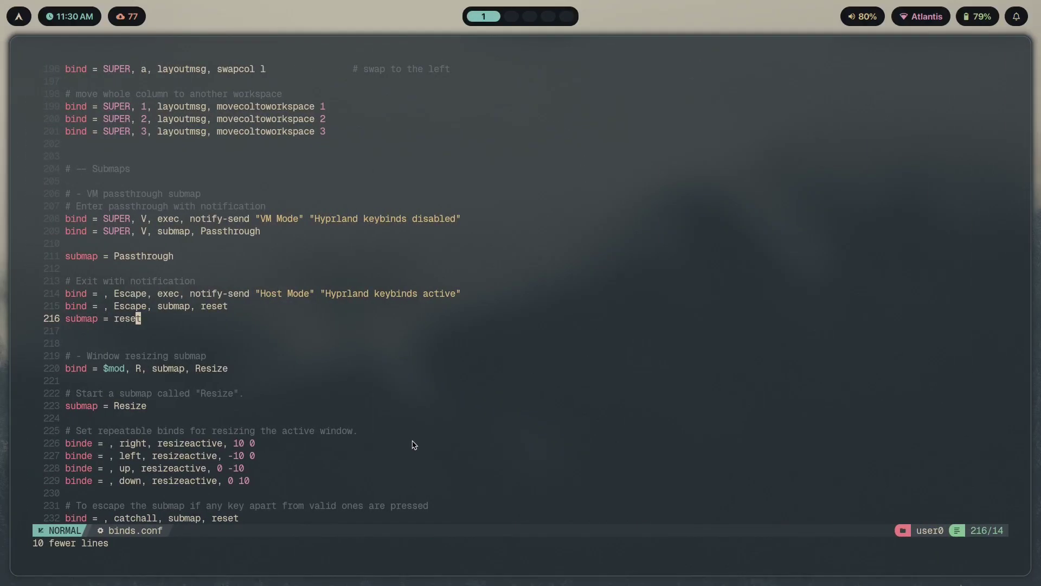
{"action": "key", "text": "k"}
{"action": "key", "text": "k"}
{"action": "key", "text": "k"}
{"action": "key", "text": "k"}
{"action": "key", "text": "k"}
{"action": "key", "text": "k"}
{"action": "key", "text": "j"}
{"action": "key", "text": "j"}
{"action": "key", "text": "j"}
{"action": "key", "text": "j"}
{"action": "key", "text": "j"}
{"action": "key", "text": "j"}
{"action": "key", "text": "j"}
{"action": "key", "text": "j"}
{"action": "key", "text": "j"}
{"action": "key", "text": "j"}
{"action": "key", "text": "j"}
{"action": "key", "text": "j"}
{"action": "key", "text": "k"}
{"action": "key", "text": "k"}
{"action": "key", "text": "k"}
{"action": "key", "text": "k"}
{"action": "key", "text": "k"}
{"action": "key", "text": "k"}
{"action": "key", "text": "k"}
{"action": "key", "text": "k"}
{"action": "key", "text": "k"}
{"action": "key", "text": "k"}
{"action": "key", "text": "k"}
{"action": "key", "text": "k"}
{"action": "key", "text": "k"}
{"action": "key", "text": "k"}
{"action": "key", "text": "j"}
{"action": "key", "text": "j"}
{"action": "key", "text": "j"}
{"action": "key", "text": "j"}
{"action": "key", "text": "j"}
{"action": "key", "text": "j"}
{"action": "key", "text": "j"}
{"action": "key", "text": "j"}
{"action": "key", "text": "j"}
{"action": "key", "text": "j"}
{"action": "key", "text": "j"}
{"action": "key", "text": "k"}
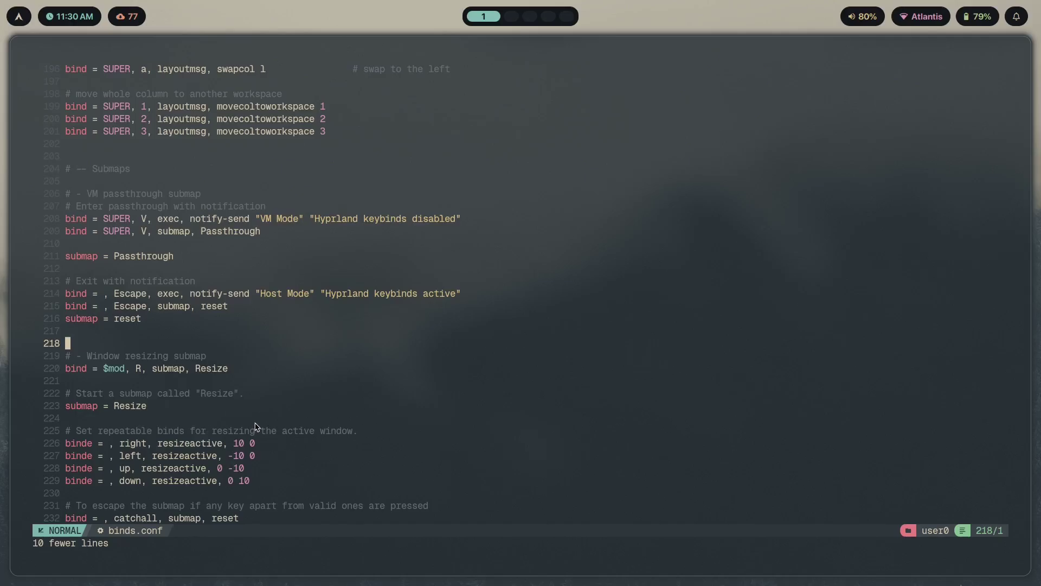
{"action": "key", "text": "v"}
{"action": "key", "text": "Escape"}
{"action": "key", "text": "k"}
{"action": "key", "text": "i"}
{"action": "type", "text": "lfakjs"}
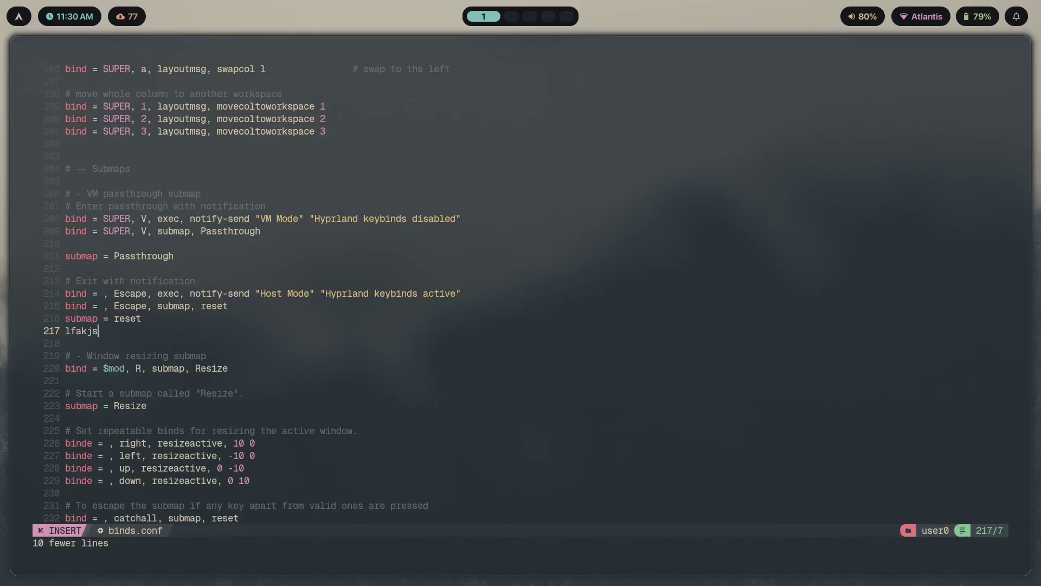
{"action": "type", "text": "dlkfjaslkdjfsh"}
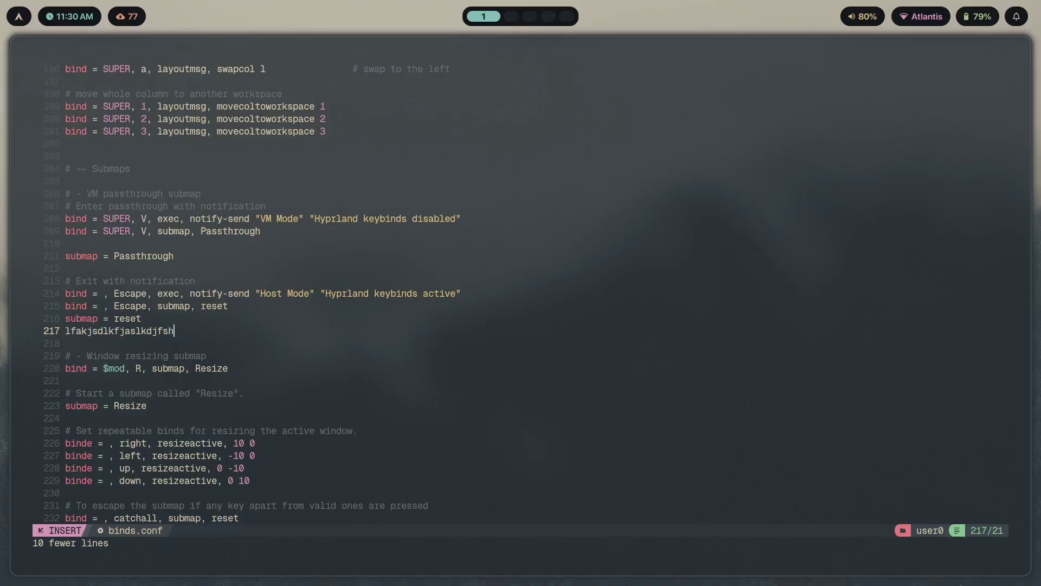
{"action": "key", "text": "Escape"}
{"action": "key", "text": "d"}
{"action": "key", "text": "d"}
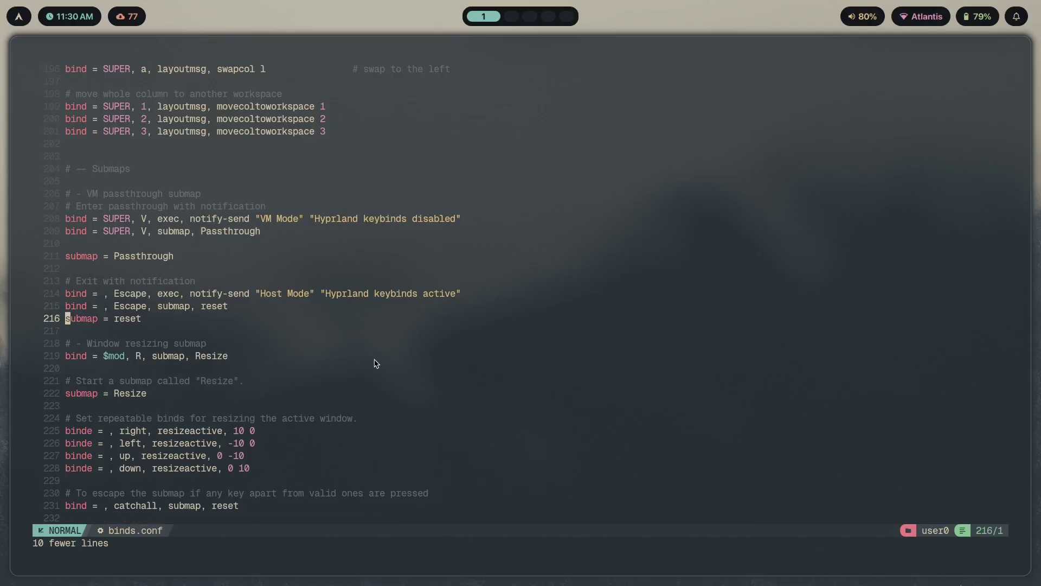
{"action": "key", "text": "o"}
{"action": "key", "text": "Escape"}
{"action": "key", "text": "k"}
{"action": "key", "text": "k"}
{"action": "key", "text": "j"}
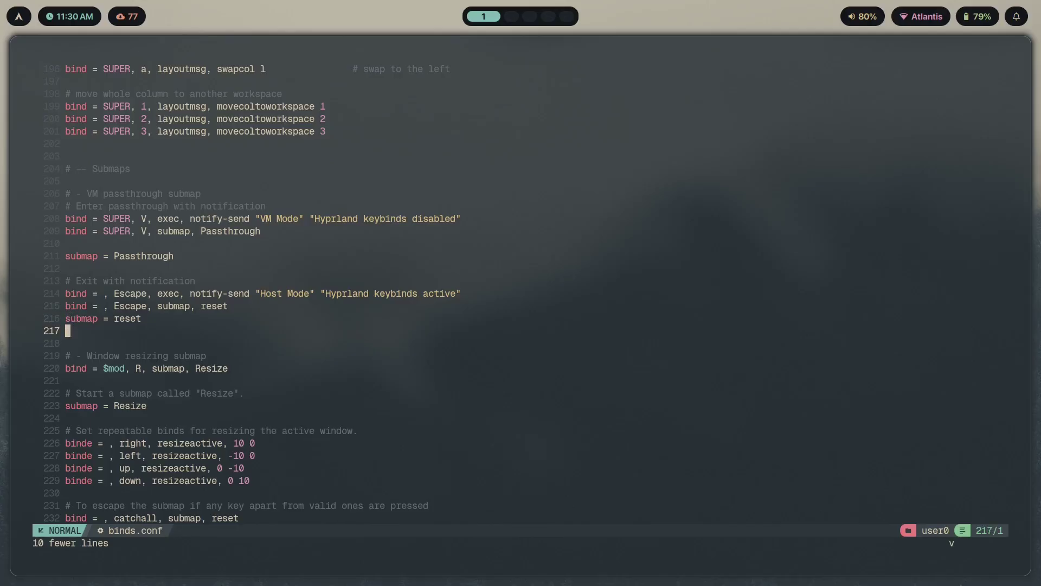
{"action": "key", "text": "k"}
{"action": "key", "text": "k"}
{"action": "key", "text": "k"}
{"action": "key", "text": "k"}
{"action": "key", "text": "k"}
{"action": "key", "text": "k"}
{"action": "key", "text": "k"}
{"action": "key", "text": "k"}
{"action": "key", "text": "k"}
{"action": "key", "text": "j"}
{"action": "key", "text": "j"}
{"action": "key", "text": "j"}
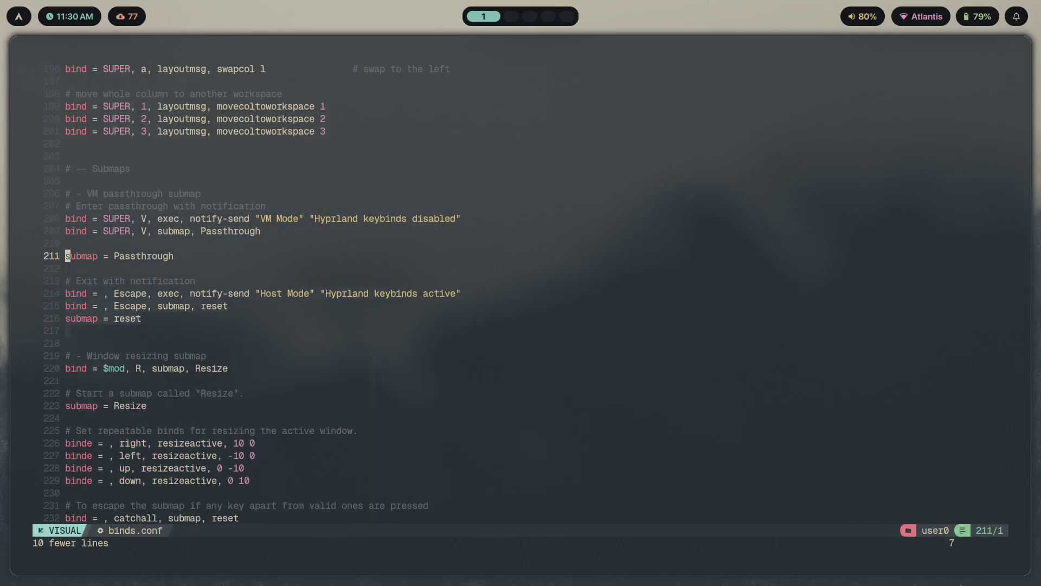
{"action": "key", "text": "j"}
{"action": "key", "text": "j"}
{"action": "key", "text": "j"}
{"action": "key", "text": "j"}
{"action": "key", "text": "j"}
{"action": "key", "text": "j"}
{"action": "key", "text": "j"}
{"action": "key", "text": "j"}
{"action": "key", "text": "k"}
{"action": "key", "text": "Escape"}
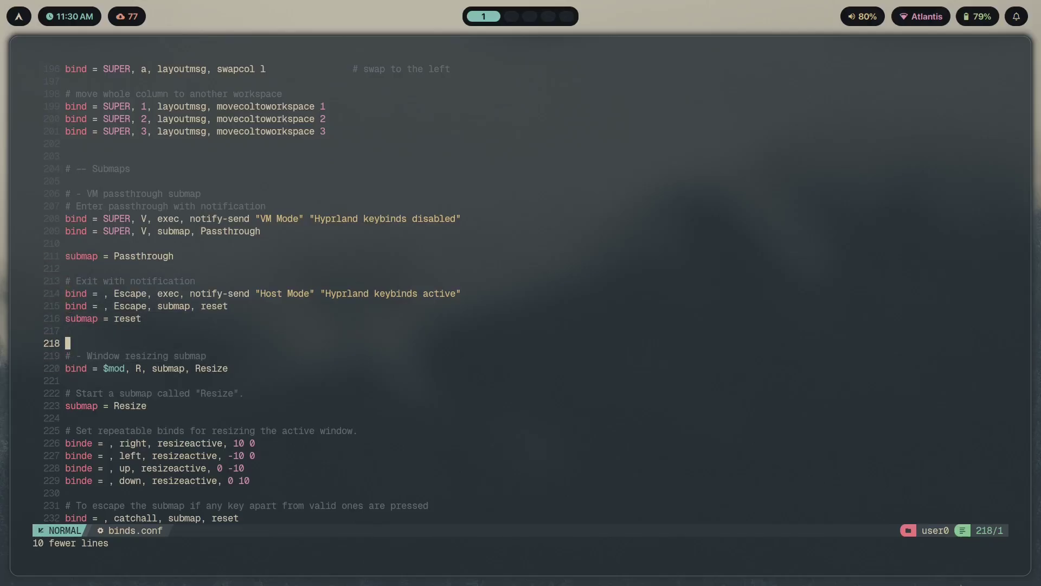
Place the cursor on empty line 217 of binds.conf.
{"action": "left_click", "coordinate": [142, 320]}
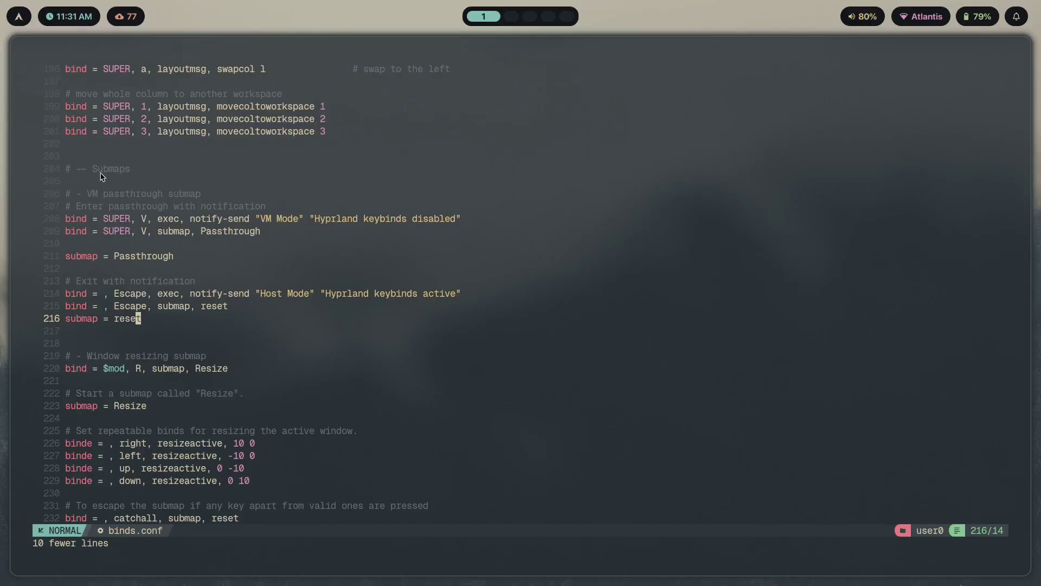
{"action": "scroll", "coordinate": [255, 301], "scroll_direction": "down", "scroll_amount": 11}
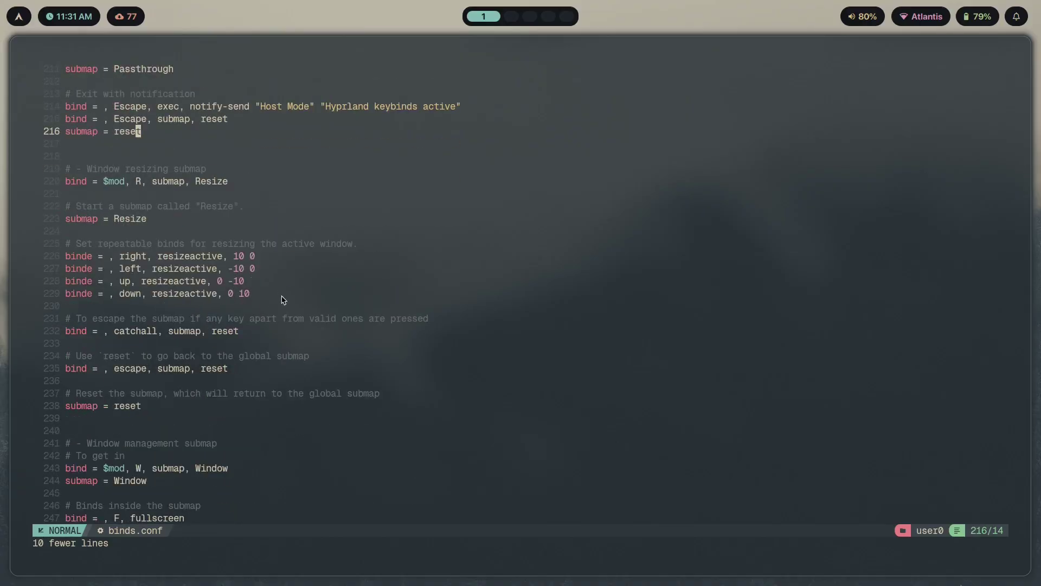
{"action": "scroll", "coordinate": [243, 310], "scroll_direction": "down", "scroll_amount": 6}
{"action": "scroll", "coordinate": [193, 299], "scroll_direction": "up", "scroll_amount": 3}
{"action": "left_click", "coordinate": [239, 266]}
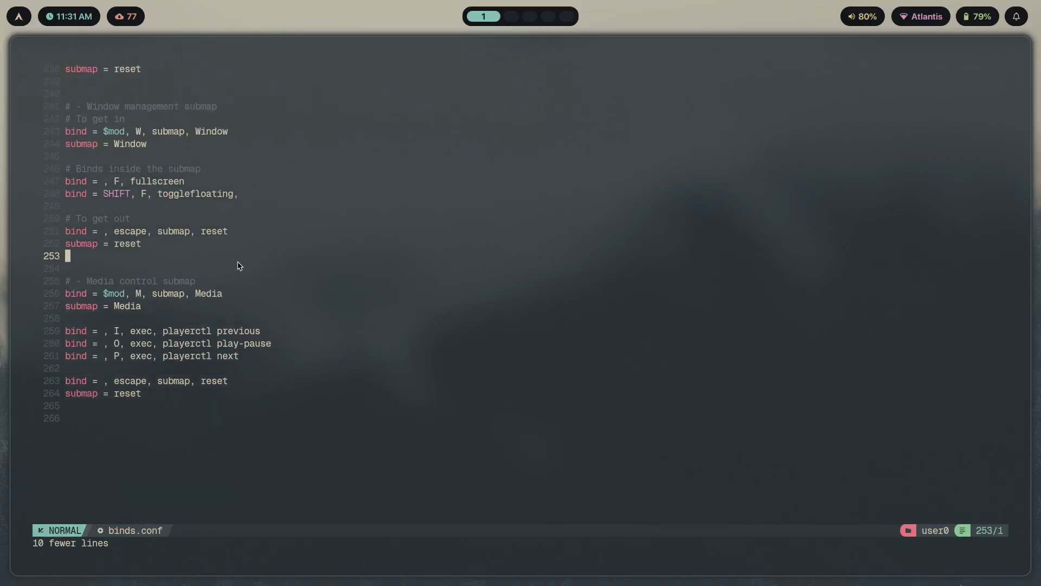
{"action": "scroll", "coordinate": [239, 265], "scroll_direction": "up", "scroll_amount": 11}
{"action": "scroll", "coordinate": [309, 345], "scroll_direction": "up", "scroll_amount": 14}
{"action": "scroll", "coordinate": [89, 202], "scroll_direction": "down", "scroll_amount": 4}
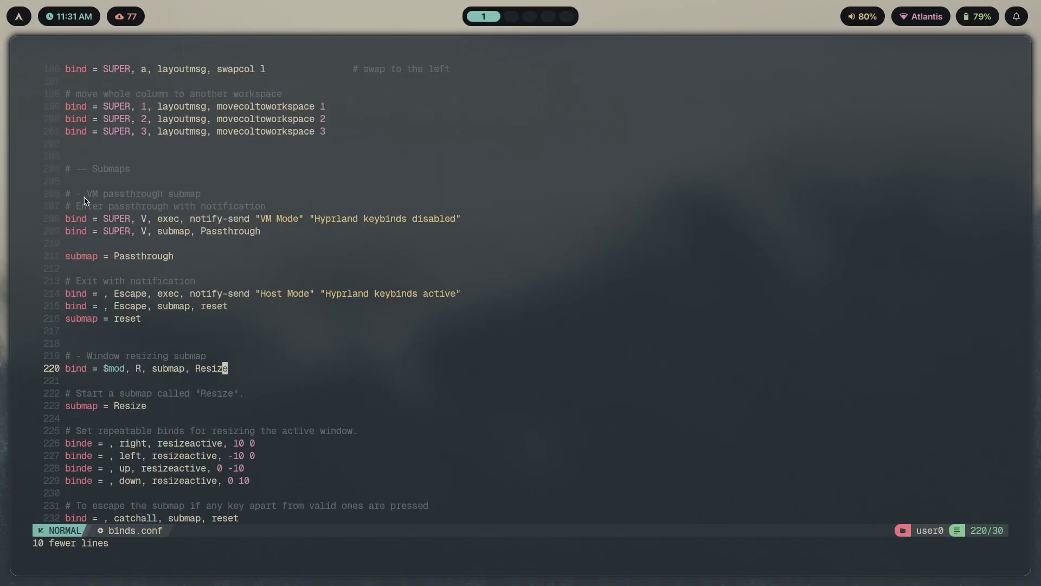
{"action": "left_click", "coordinate": [173, 330]}
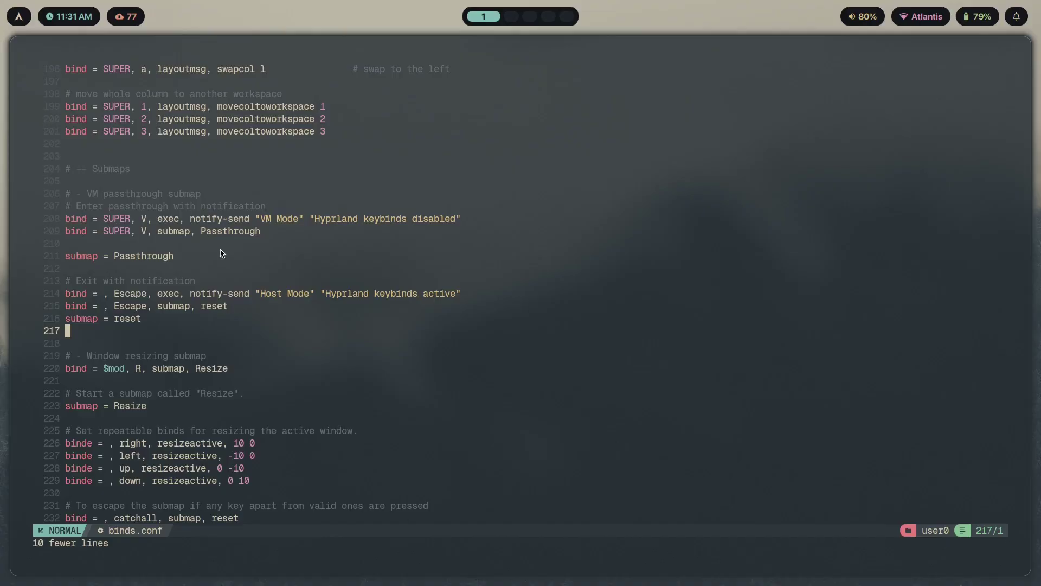
Enter Passthrough with Super+V, delete and undo blank line 218, exit to host mode, then switch to workspace 2.
{"action": "key", "text": "super+v"}
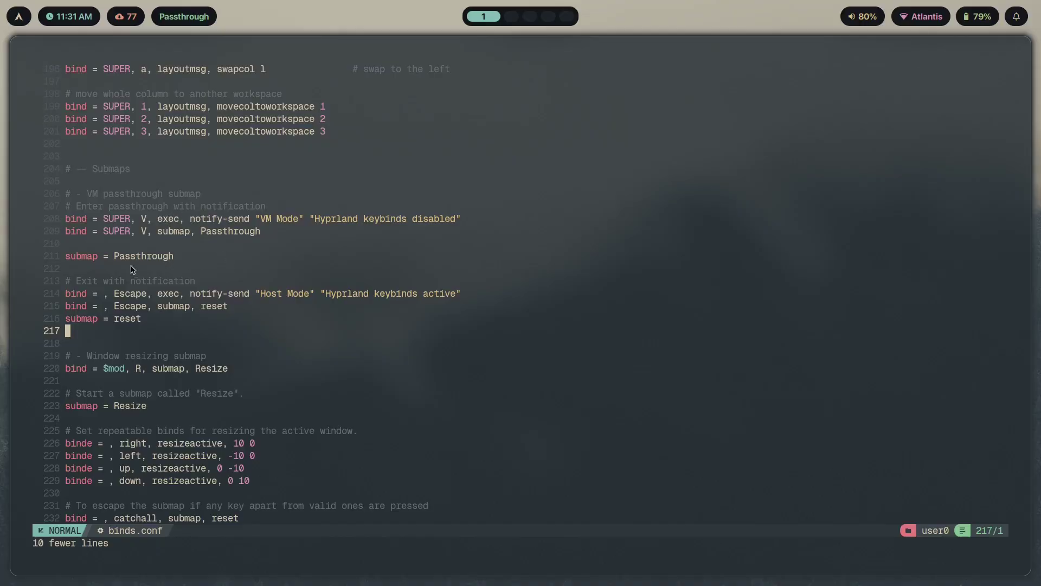
{"action": "key", "text": "j"}
{"action": "key", "text": "d"}
{"action": "key", "text": "d"}
{"action": "key", "text": "u"}
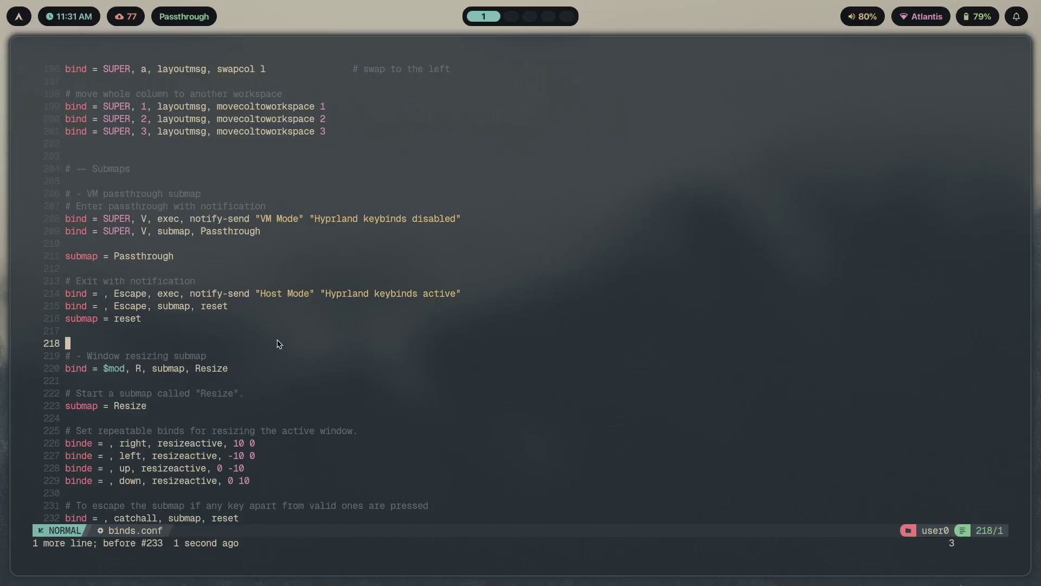
{"action": "key", "text": "Escape"}
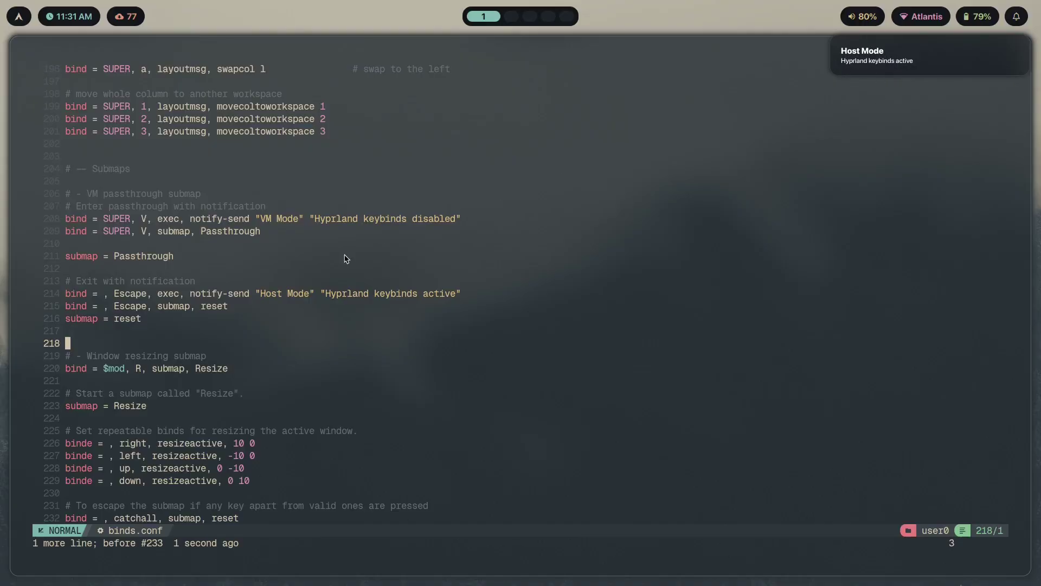
{"action": "key", "text": "super+2"}
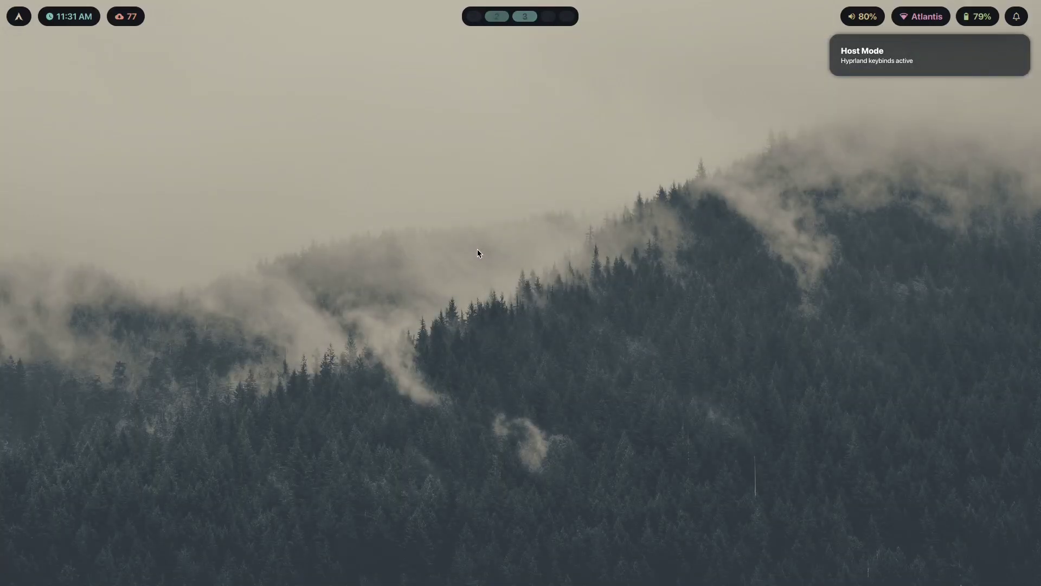
Return to workspace 1 and move the cursor to the end of the submap = reset line.
{"action": "key", "text": "super+1"}
{"action": "key", "text": "k"}
{"action": "key", "text": "k"}
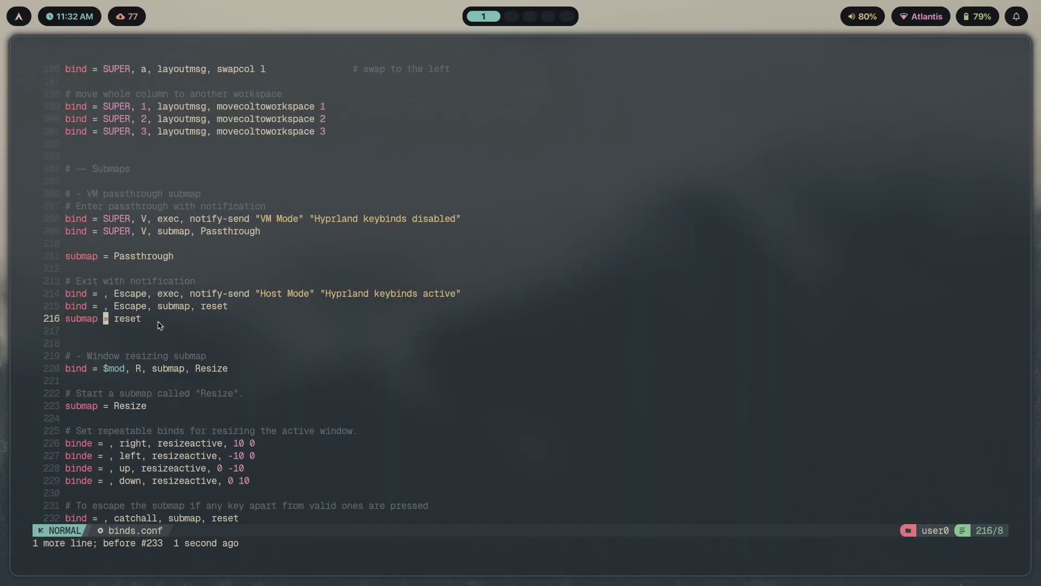
{"action": "key", "text": "$"}
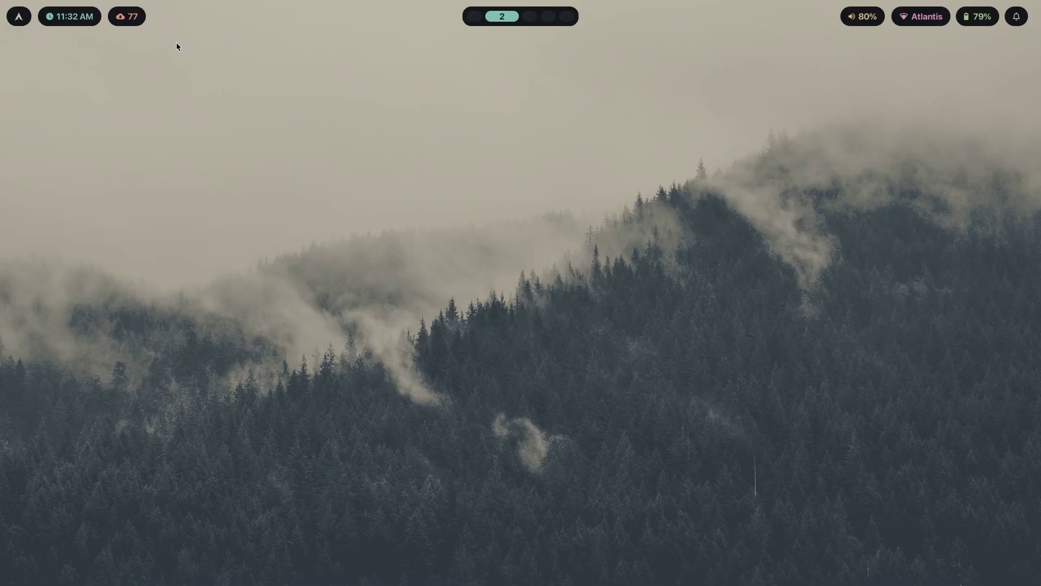
{"action": "key", "text": "super+1"}
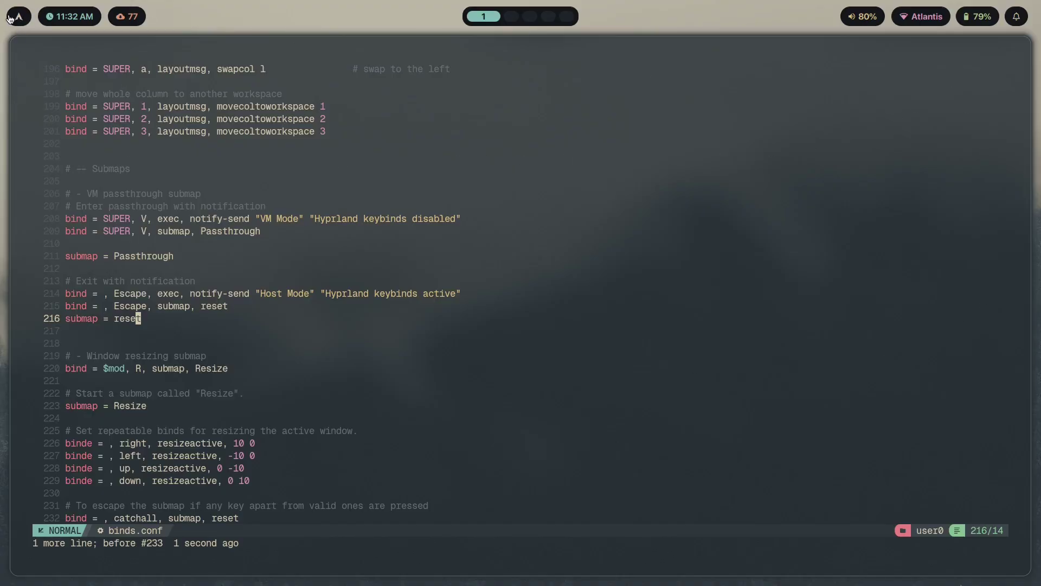
Back on workspace 1, highlight the passthrough submap block, lines 206–216.
{"action": "key", "text": "super+2"}
{"action": "key", "text": "super+1"}
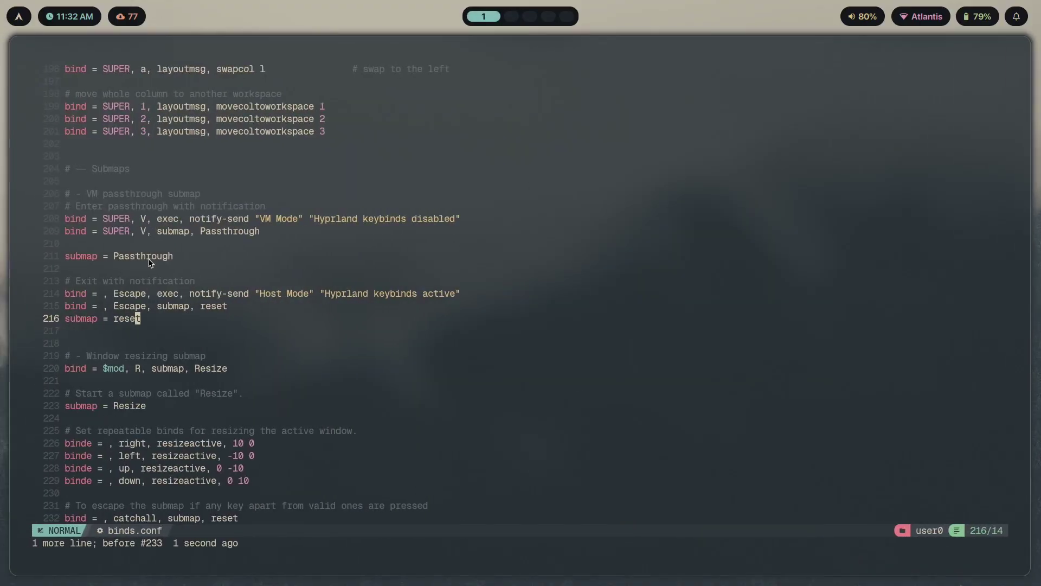
{"action": "left_click_drag", "start_coordinate": [197, 324], "coordinate": [62, 196]}
{"action": "left_click", "coordinate": [170, 297]}
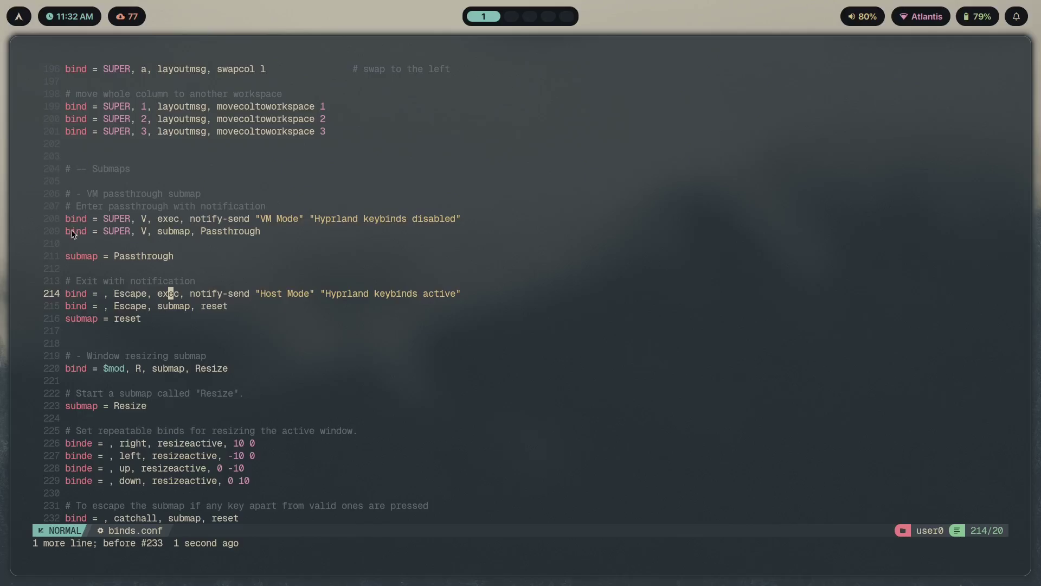
Highlight the line 209 Passthrough entry bind, then toggle the editor window floating and back to tiled.
{"action": "left_click_drag", "start_coordinate": [280, 231], "coordinate": [65, 236]}
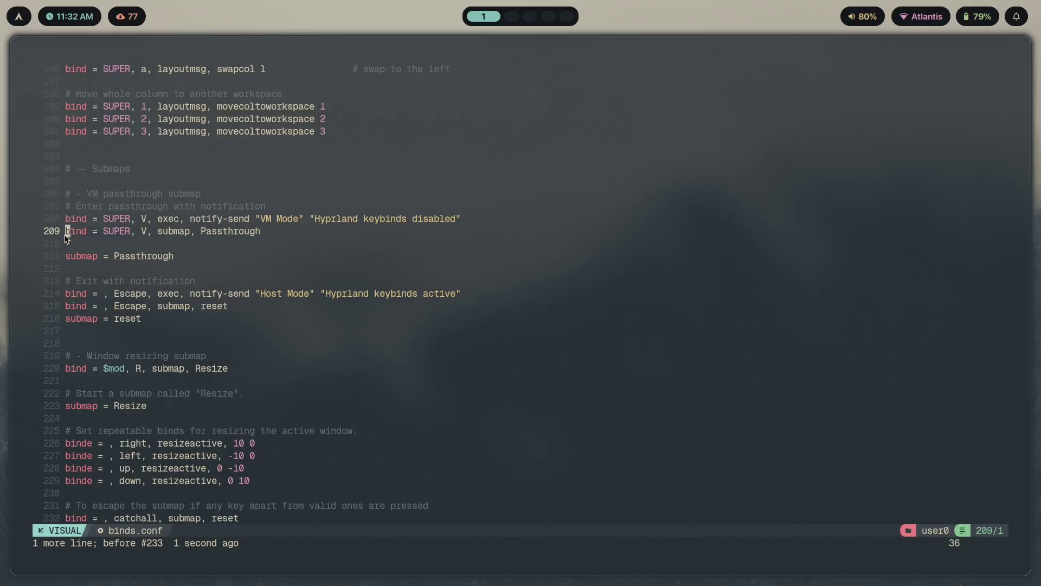
{"action": "left_click", "coordinate": [177, 233]}
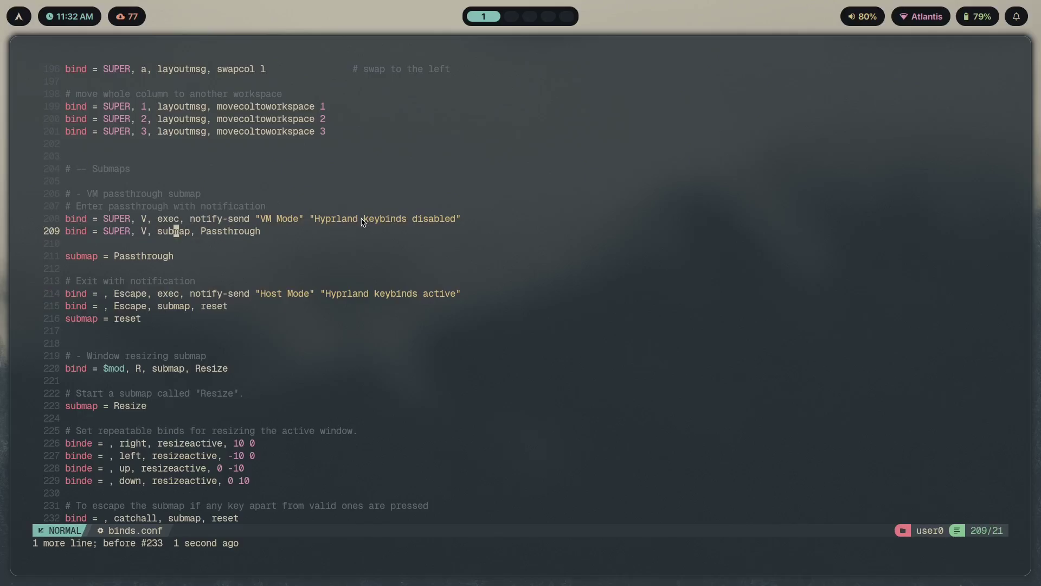
{"action": "key", "text": "super+v"}
{"action": "key", "text": "super+v"}
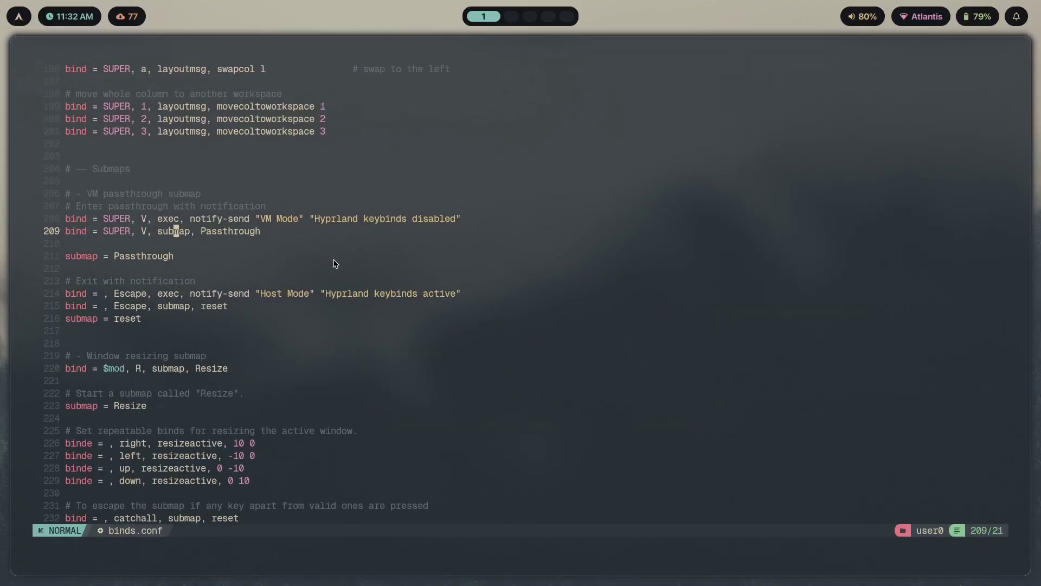
{"action": "key", "text": "super+v"}
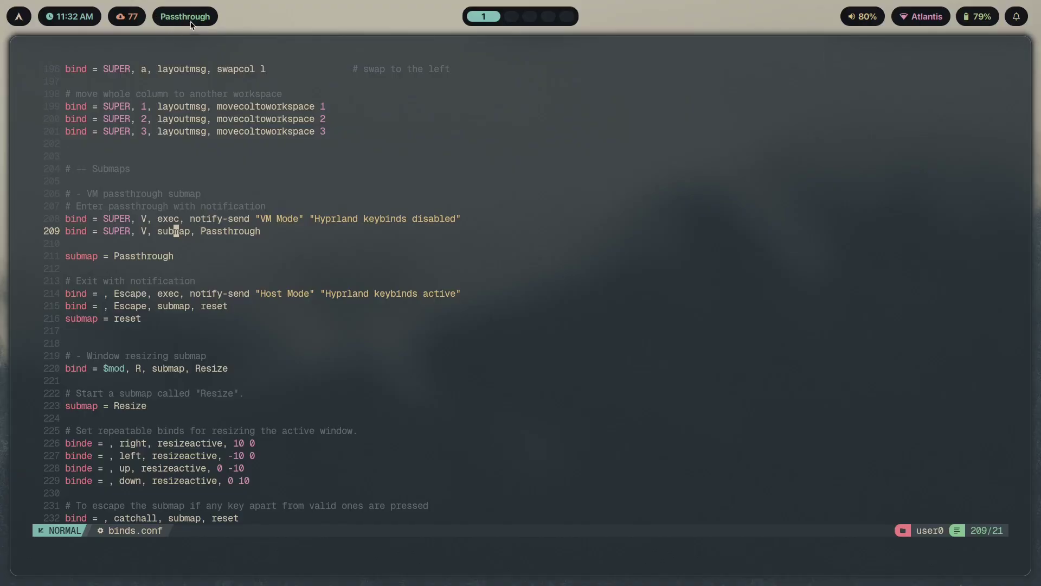
Highlight the submap = Passthrough line, the exit lines 214–216 and the entry lines 206–208.
{"action": "left_click", "coordinate": [198, 260]}
{"action": "left_click_drag", "start_coordinate": [198, 260], "coordinate": [84, 258]}
{"action": "left_click", "coordinate": [158, 264]}
{"action": "left_click_drag", "start_coordinate": [194, 260], "coordinate": [81, 258]}
{"action": "left_click", "coordinate": [116, 259]}
{"action": "scroll", "coordinate": [180, 259], "scroll_direction": "down", "scroll_amount": 1}
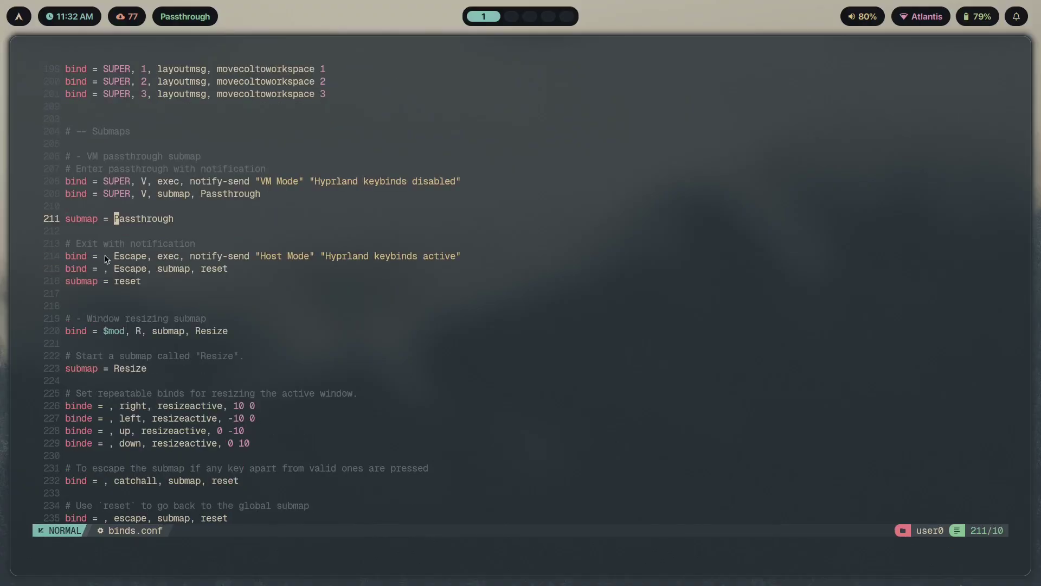
{"action": "left_click_drag", "start_coordinate": [251, 286], "coordinate": [72, 258]}
{"action": "left_click", "coordinate": [181, 280]}
{"action": "left_click_drag", "start_coordinate": [81, 156], "coordinate": [194, 181]}
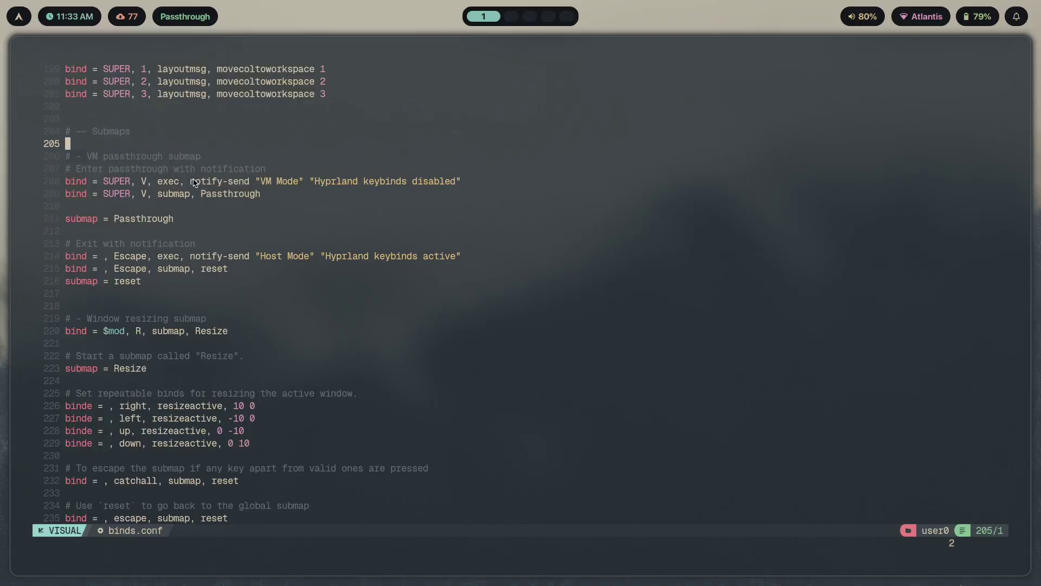
{"action": "left_click", "coordinate": [194, 181]}
Exit Passthrough with Escape, move down to the Host Mode notification bind, then switch to workspace 2.
{"action": "key", "text": "Escape"}
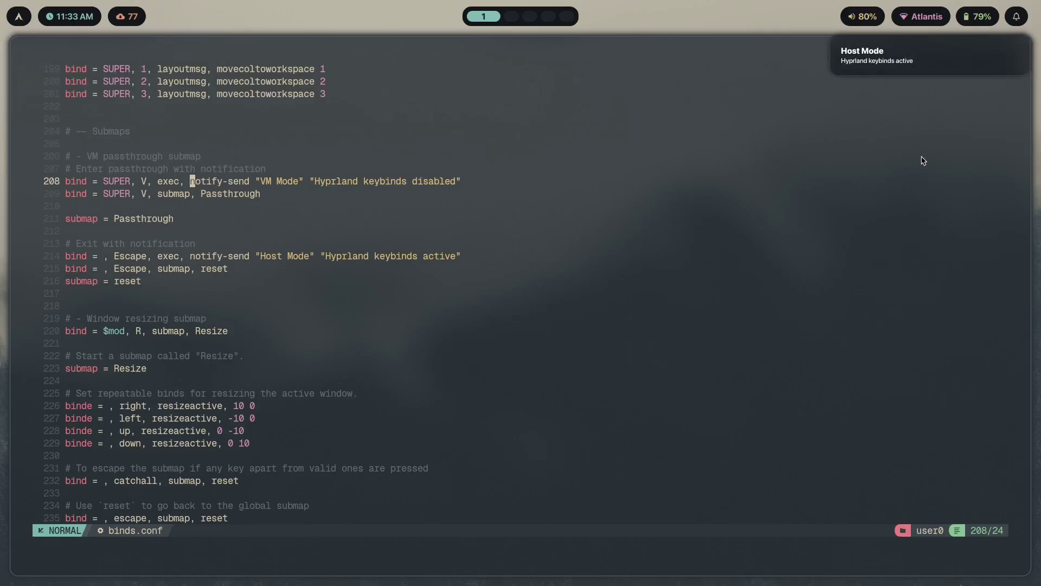
{"action": "scroll", "coordinate": [328, 227], "scroll_direction": "down", "scroll_amount": 4}
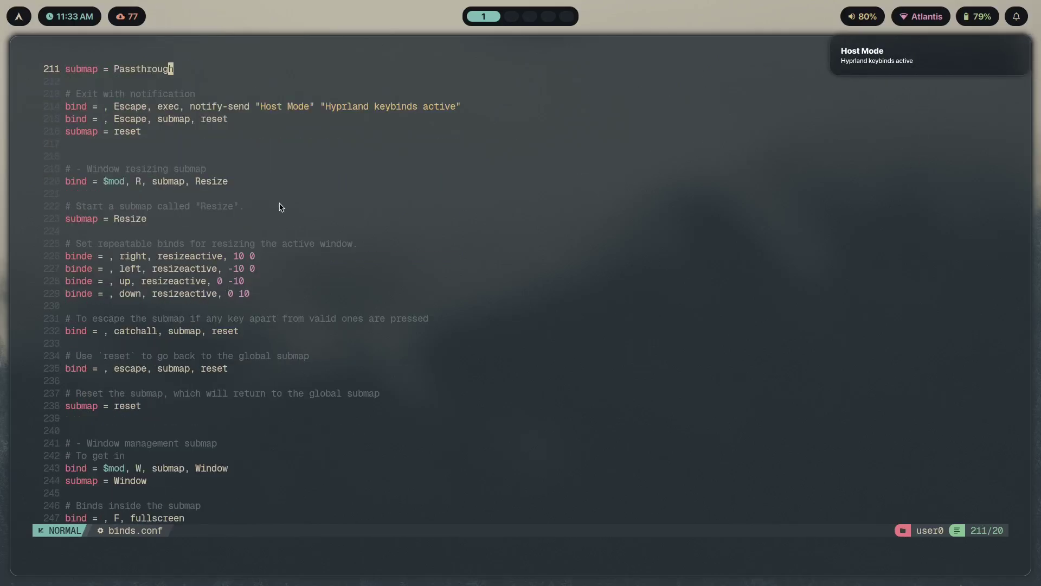
{"action": "key", "text": "j"}
{"action": "key", "text": "j"}
{"action": "key", "text": "j"}
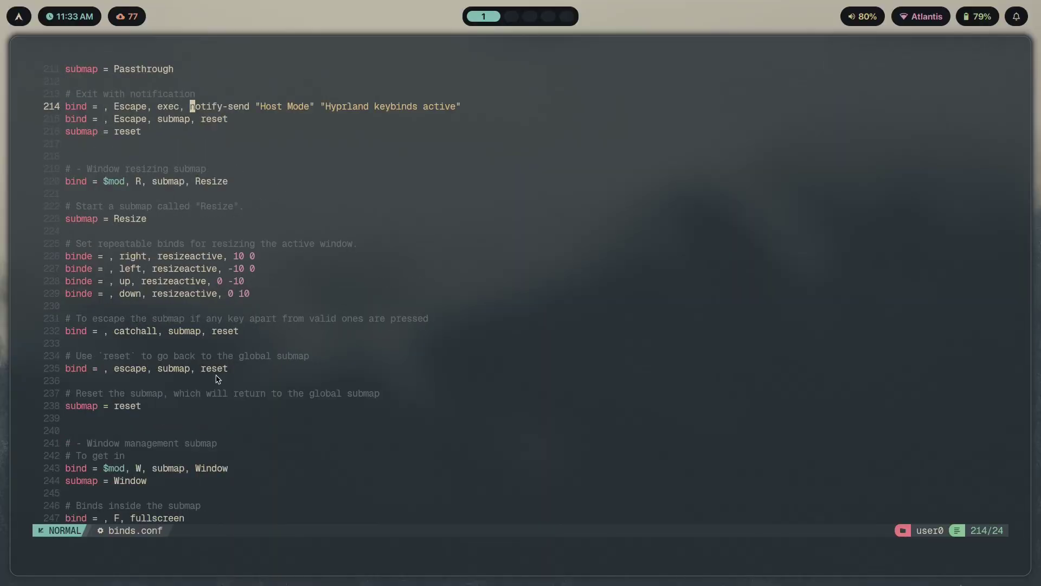
{"action": "scroll", "coordinate": [332, 275], "scroll_direction": "up", "scroll_amount": 4}
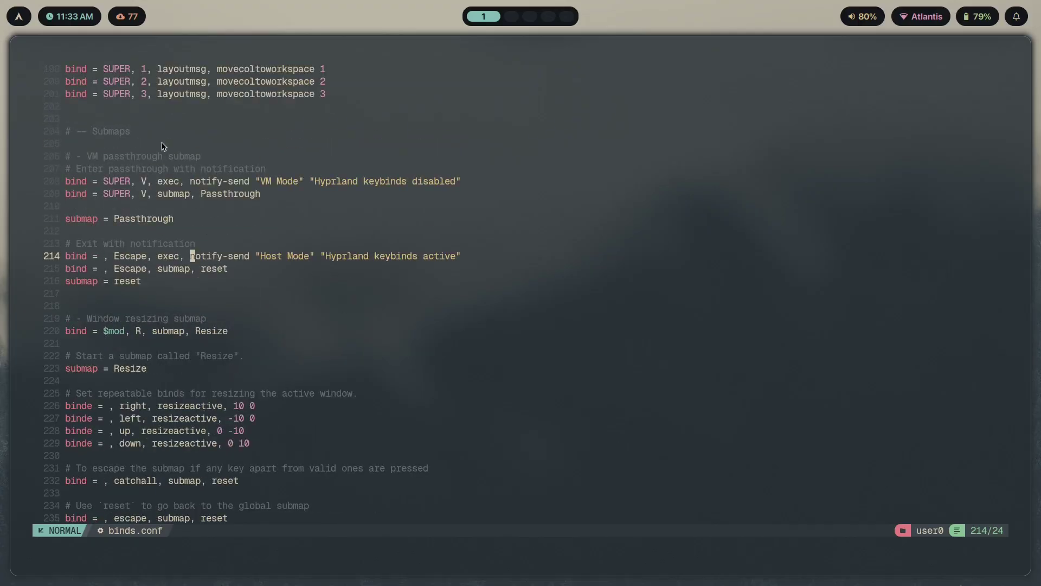
{"action": "scroll", "coordinate": [308, 236], "scroll_direction": "down", "scroll_amount": 4}
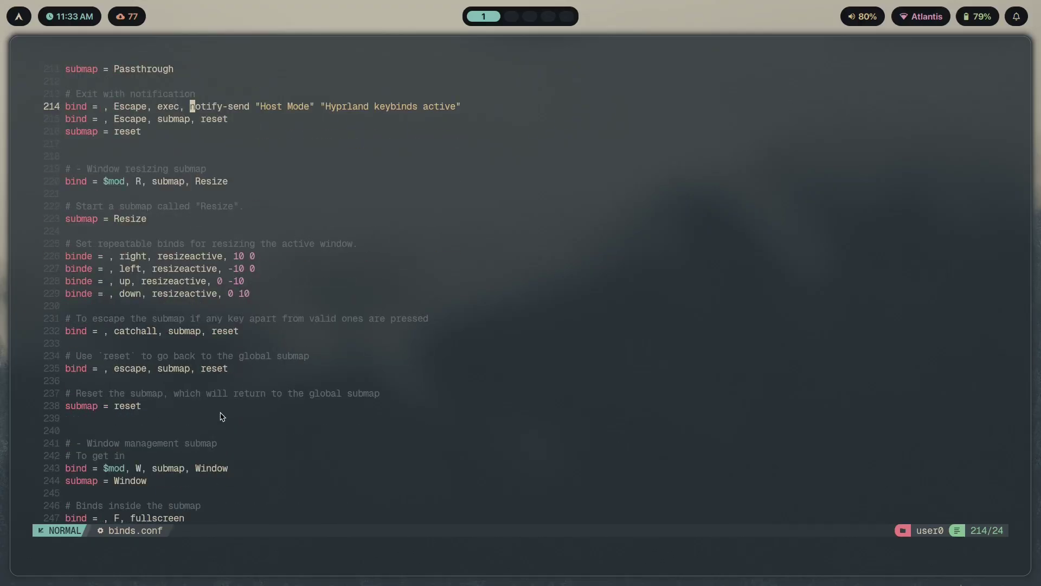
{"action": "key", "text": "super+2"}
Open a new floating terminal on workspace 2 and clear its screen.
{"action": "key", "text": "super+Return"}
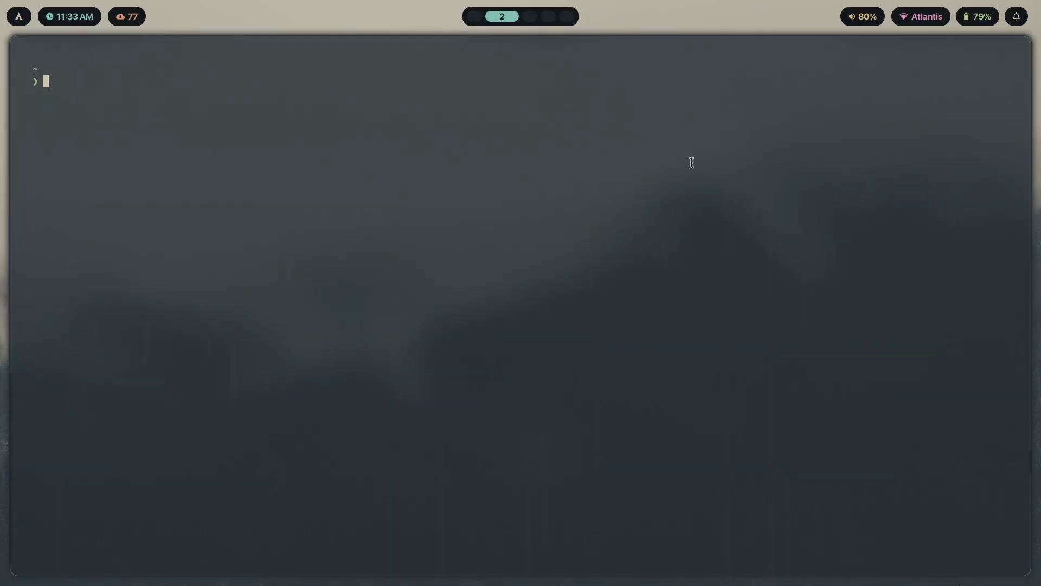
{"action": "key", "text": "super+v"}
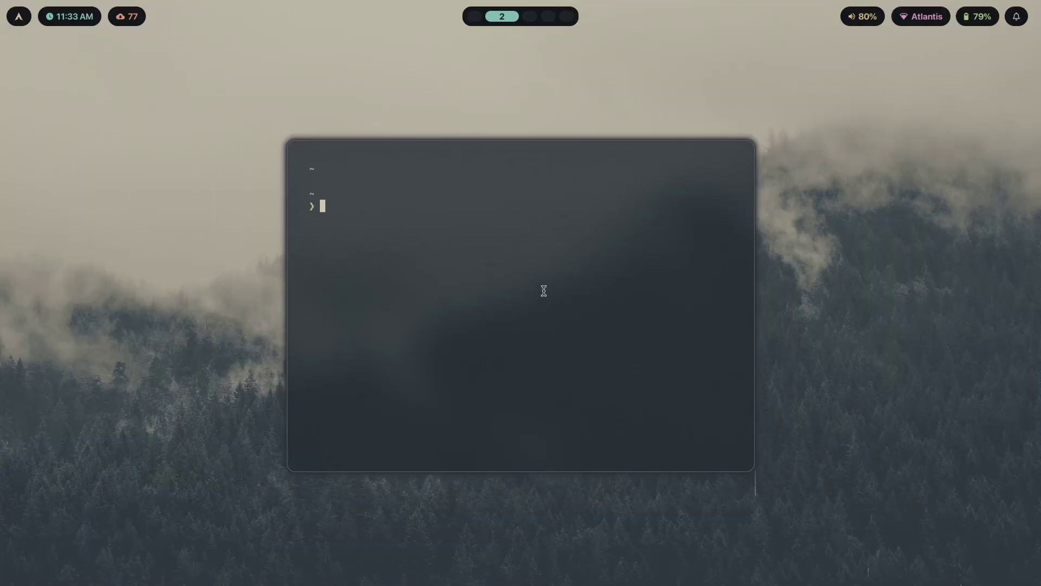
{"action": "key", "text": "ctrl+l"}
Enlarge the terminal through the Super+R Resize submap with arrow keys, exit it, and return to workspace 1.
{"action": "key", "text": "super+r"}
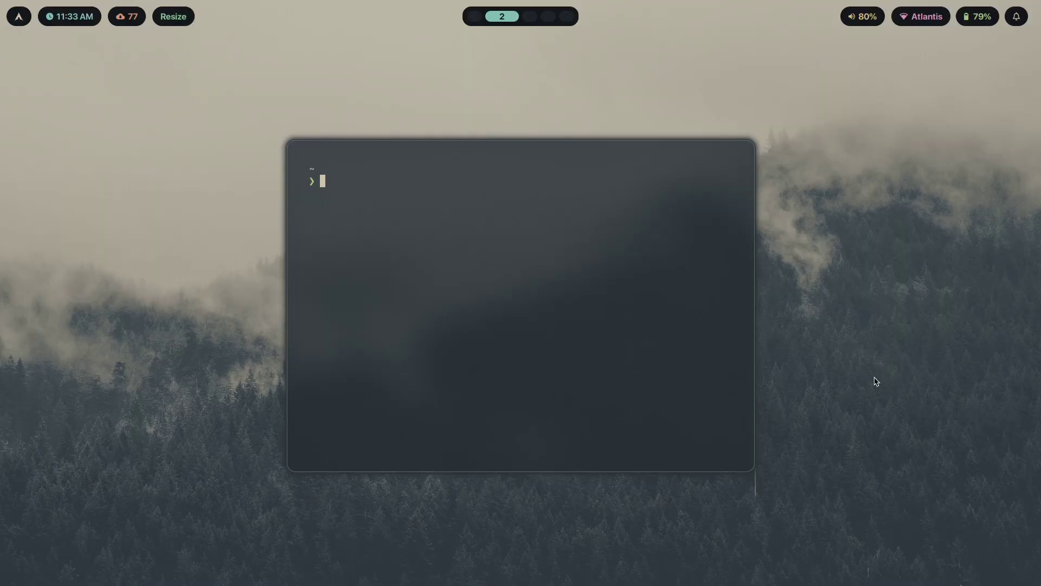
{"action": "key", "text": "Right"}
{"action": "key", "text": "Right"}
{"action": "key", "text": "Right"}
{"action": "key", "text": "Right"}
{"action": "key", "text": "Left"}
{"action": "key", "text": "Left"}
{"action": "key", "text": "Left"}
{"action": "key", "text": "Left"}
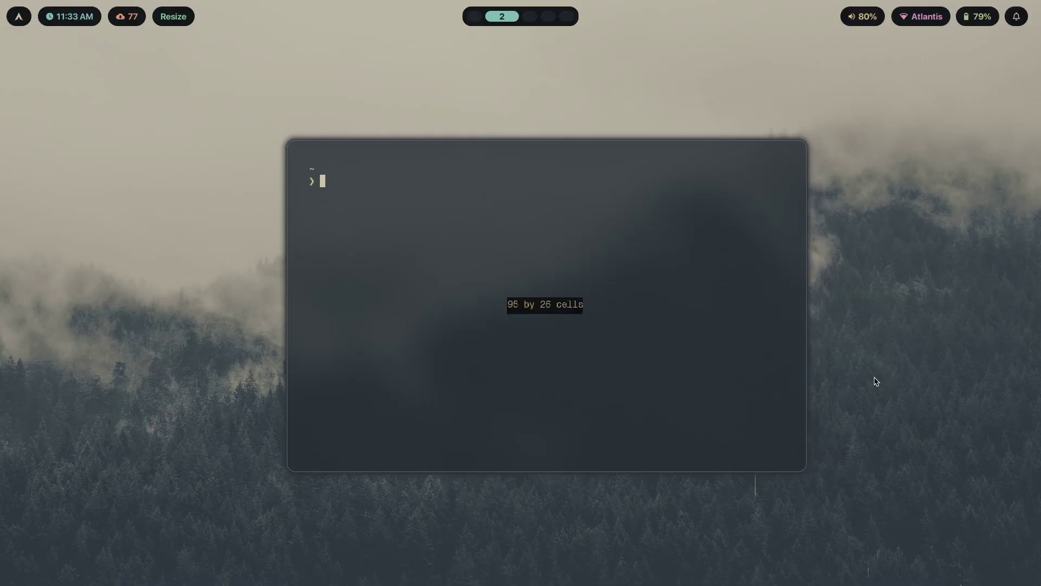
{"action": "key", "text": "Down"}
{"action": "key", "text": "Down"}
{"action": "key", "text": "Down"}
{"action": "key", "text": "Right"}
{"action": "key", "text": "Right"}
{"action": "key", "text": "Right"}
{"action": "key", "text": "Right"}
{"action": "key", "text": "Right"}
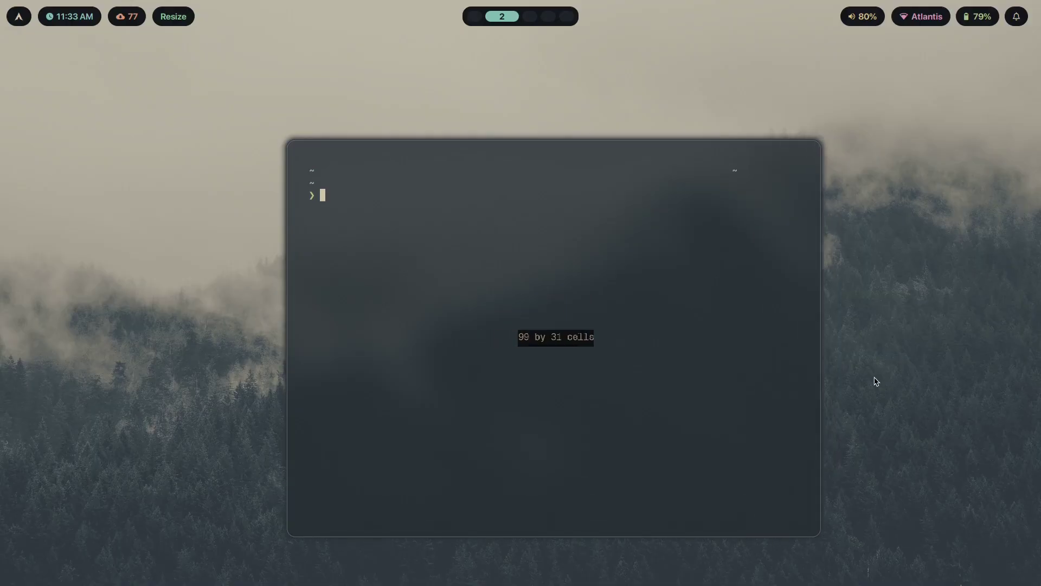
{"action": "key", "text": "Escape"}
{"action": "type", "text": "jlksjadflkjlskjdfkj"}
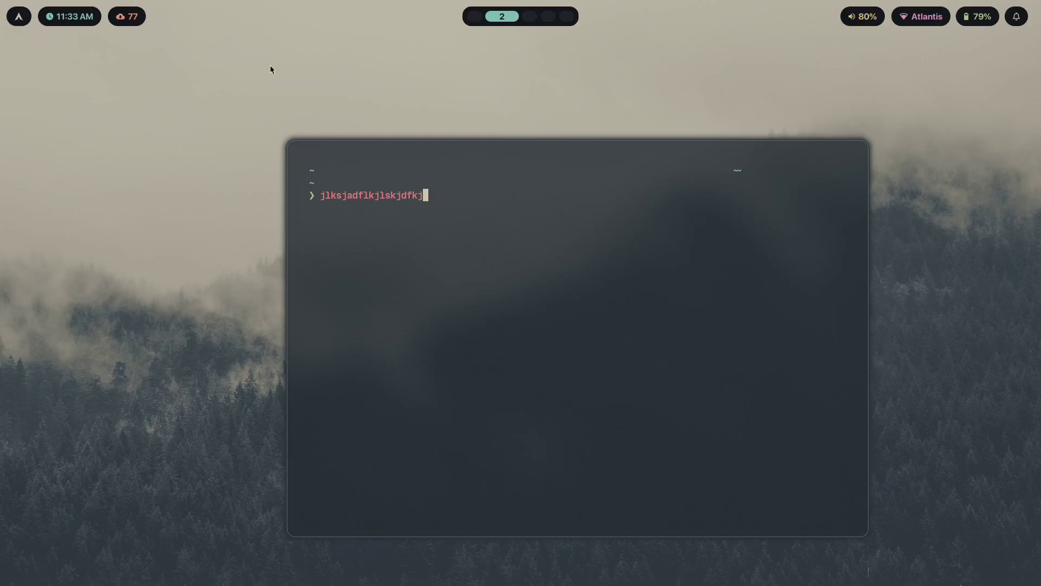
{"action": "key", "text": "super+1"}
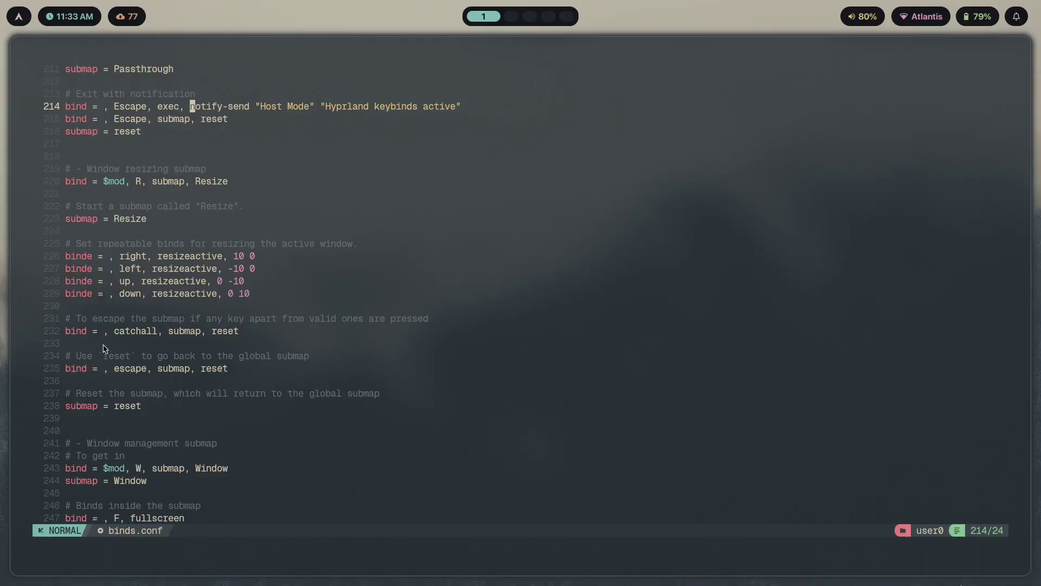
{"action": "left_click_drag", "start_coordinate": [194, 331], "coordinate": [69, 331]}
{"action": "left_click", "coordinate": [192, 332]}
{"action": "scroll", "coordinate": [339, 334], "scroll_direction": "down", "scroll_amount": 1}
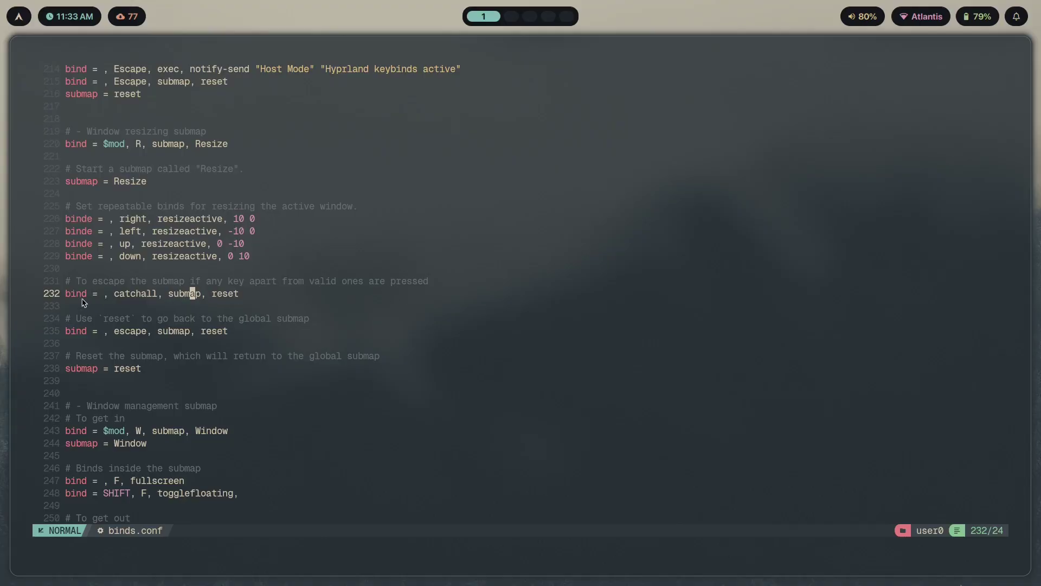
{"action": "left_click_drag", "start_coordinate": [252, 300], "coordinate": [66, 297]}
{"action": "left_click", "coordinate": [112, 297]}
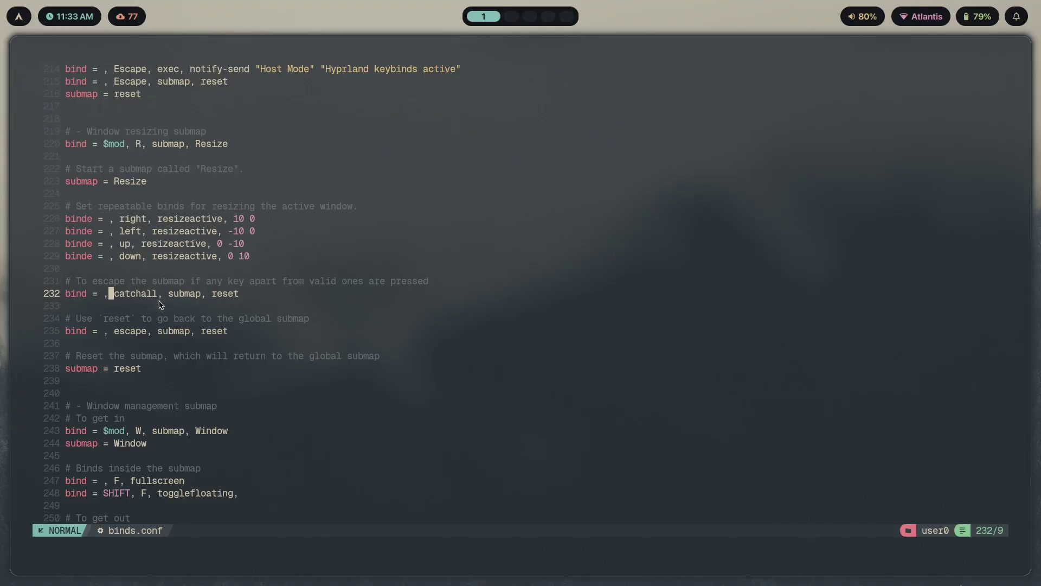
{"action": "left_click", "coordinate": [261, 303]}
{"action": "scroll", "coordinate": [252, 304], "scroll_direction": "up", "scroll_amount": 2}
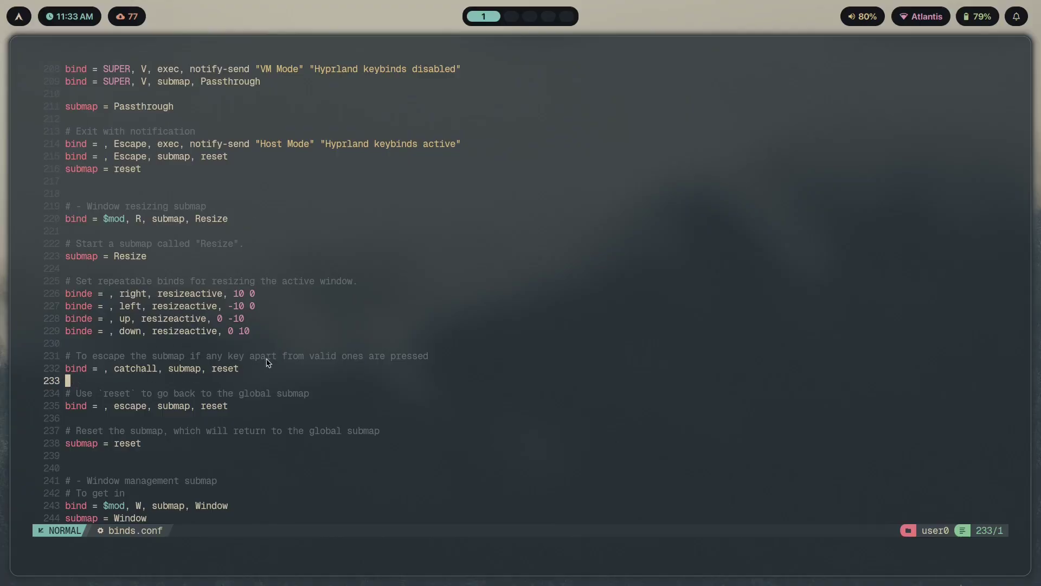
{"action": "key", "text": "super+2"}
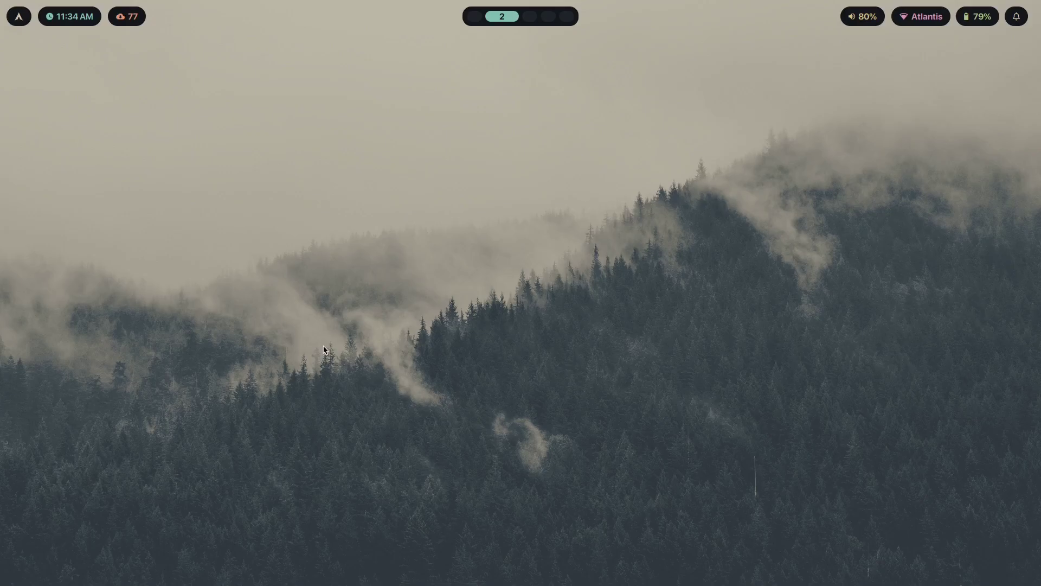
{"action": "key", "text": "super+1"}
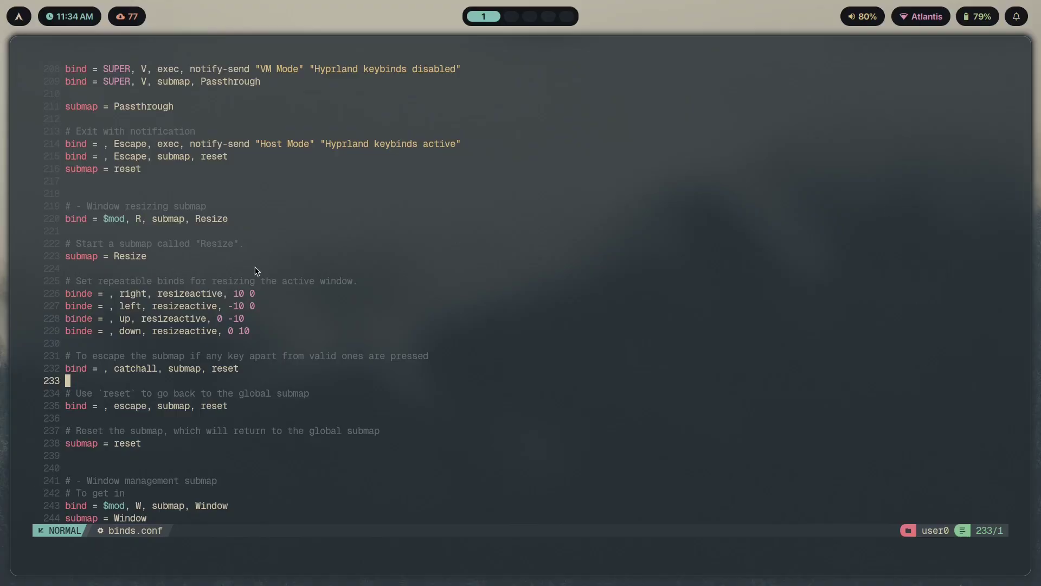
{"action": "scroll", "coordinate": [257, 270], "scroll_direction": "down", "scroll_amount": 2}
{"action": "left_click", "coordinate": [161, 370]}
{"action": "scroll", "coordinate": [358, 347], "scroll_direction": "up", "scroll_amount": 1}
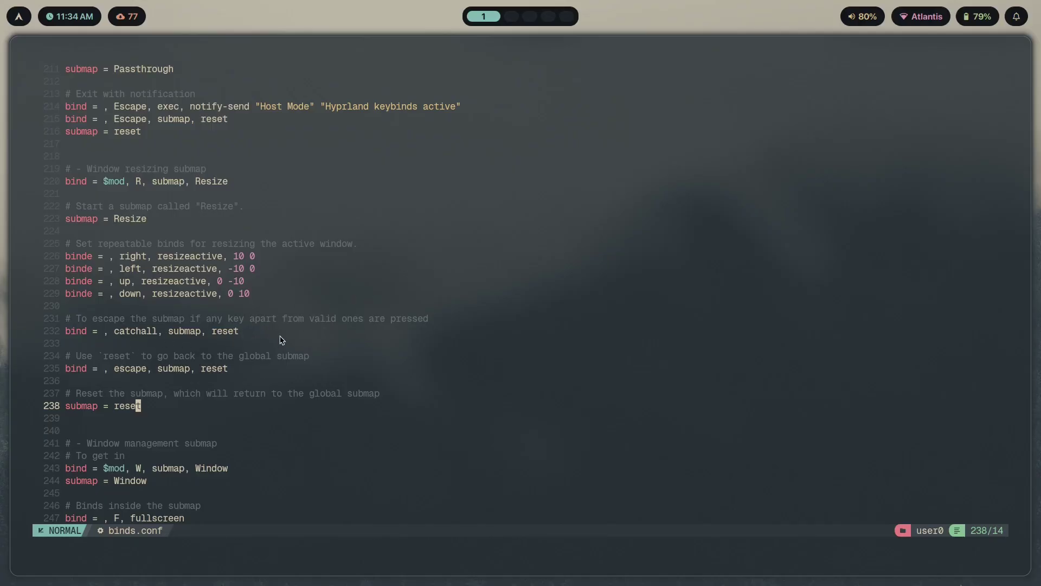
{"action": "left_click_drag", "start_coordinate": [219, 333], "coordinate": [187, 331]}
{"action": "left_click", "coordinate": [187, 330]}
{"action": "key", "text": "super+r"}
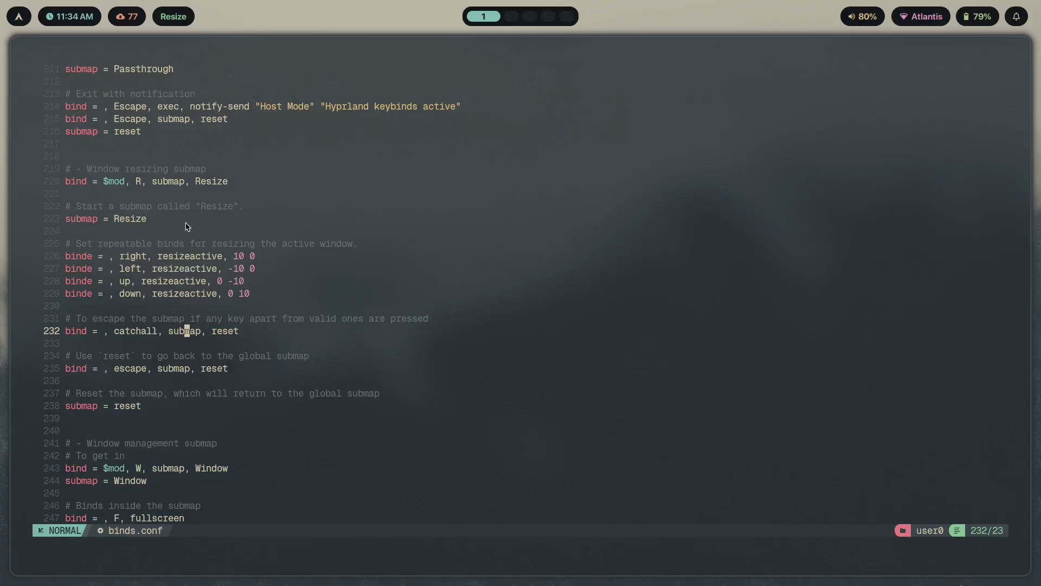
{"action": "scroll", "coordinate": [251, 250], "scroll_direction": "down", "scroll_amount": 1}
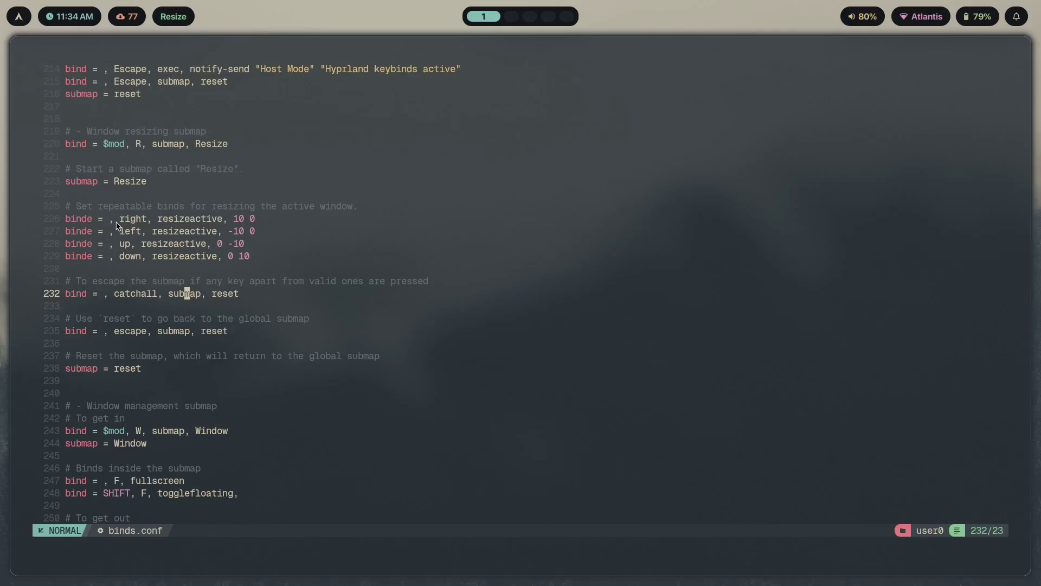
{"action": "key", "text": "Escape"}
{"action": "key", "text": "super+v"}
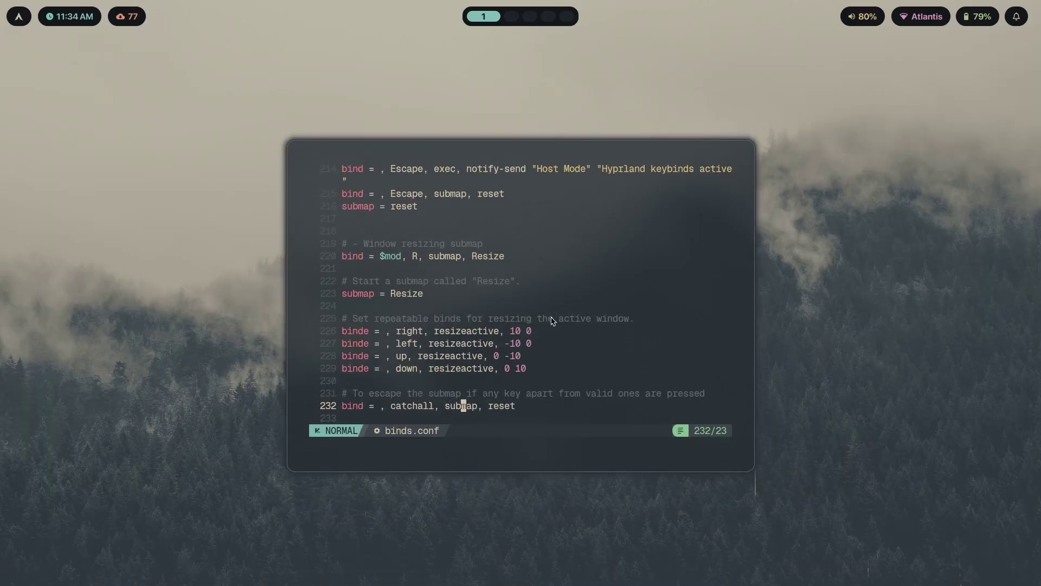
{"action": "key", "text": "super+r"}
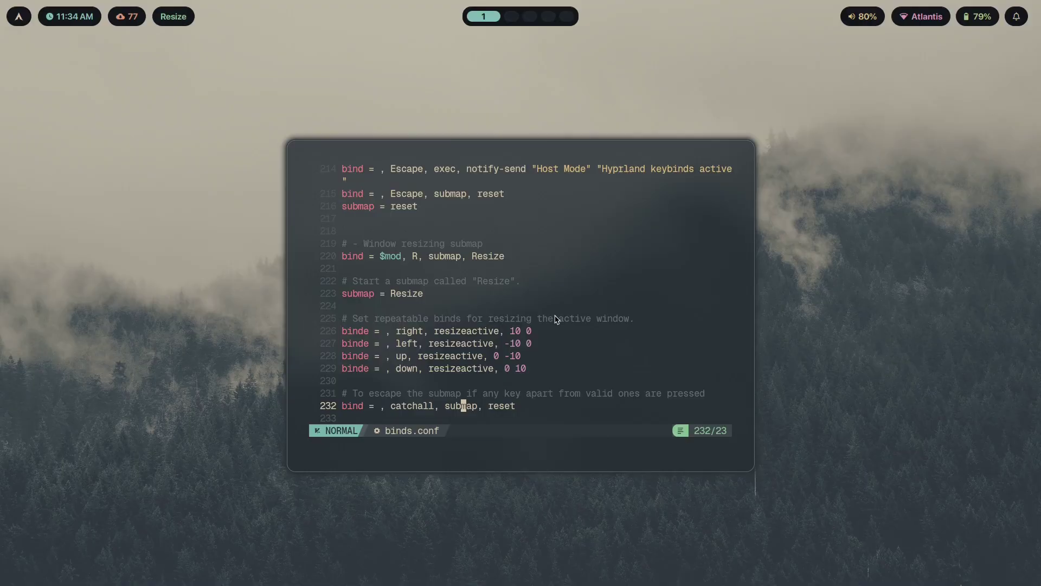
{"action": "key", "text": "Right"}
{"action": "key", "text": "Right"}
{"action": "key", "text": "Right"}
{"action": "key", "text": "Right"}
{"action": "key", "text": "Right"}
{"action": "key", "text": "Right"}
{"action": "key", "text": "Right"}
{"action": "key", "text": "Right"}
{"action": "key", "text": "Right"}
{"action": "key", "text": "Right"}
{"action": "key", "text": "Right"}
{"action": "key", "text": "Right"}
{"action": "key", "text": "Right"}
{"action": "key", "text": "Right"}
{"action": "key", "text": "Right"}
{"action": "key", "text": "Right"}
{"action": "key", "text": "Right"}
{"action": "key", "text": "Right"}
{"action": "key", "text": "Right"}
{"action": "key", "text": "Right"}
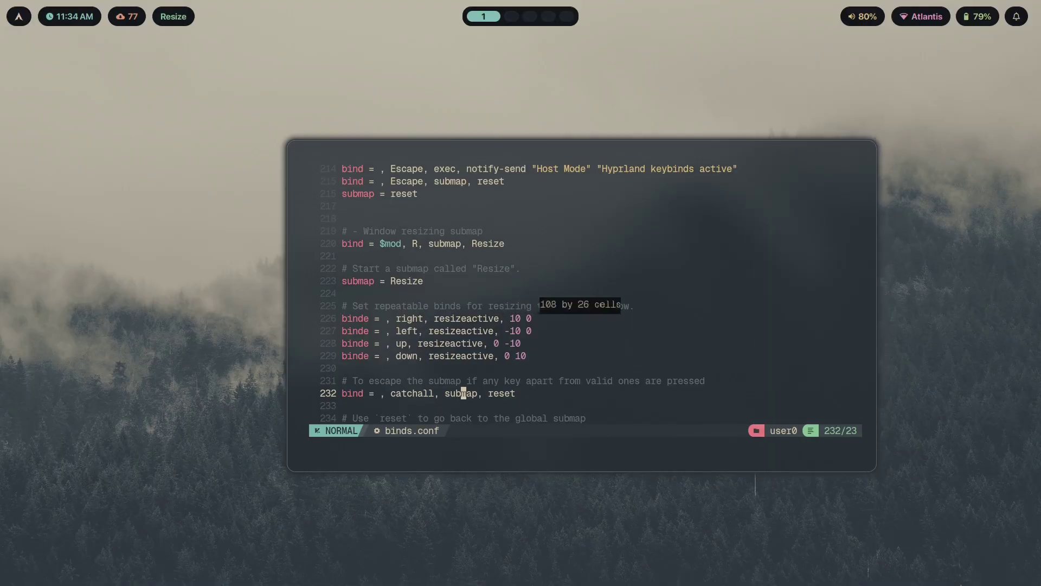
{"action": "key", "text": "Left"}
{"action": "key", "text": "Left"}
{"action": "key", "text": "Left"}
{"action": "key", "text": "Left"}
{"action": "key", "text": "Left"}
{"action": "key", "text": "Left"}
{"action": "key", "text": "Left"}
{"action": "key", "text": "Left"}
{"action": "key", "text": "Left"}
{"action": "key", "text": "Left"}
{"action": "key", "text": "Left"}
{"action": "key", "text": "Left"}
{"action": "key", "text": "Left"}
{"action": "key", "text": "Left"}
{"action": "key", "text": "Left"}
{"action": "key", "text": "Left"}
{"action": "key", "text": "Left"}
{"action": "key", "text": "Left"}
{"action": "key", "text": "Left"}
{"action": "key", "text": "Left"}
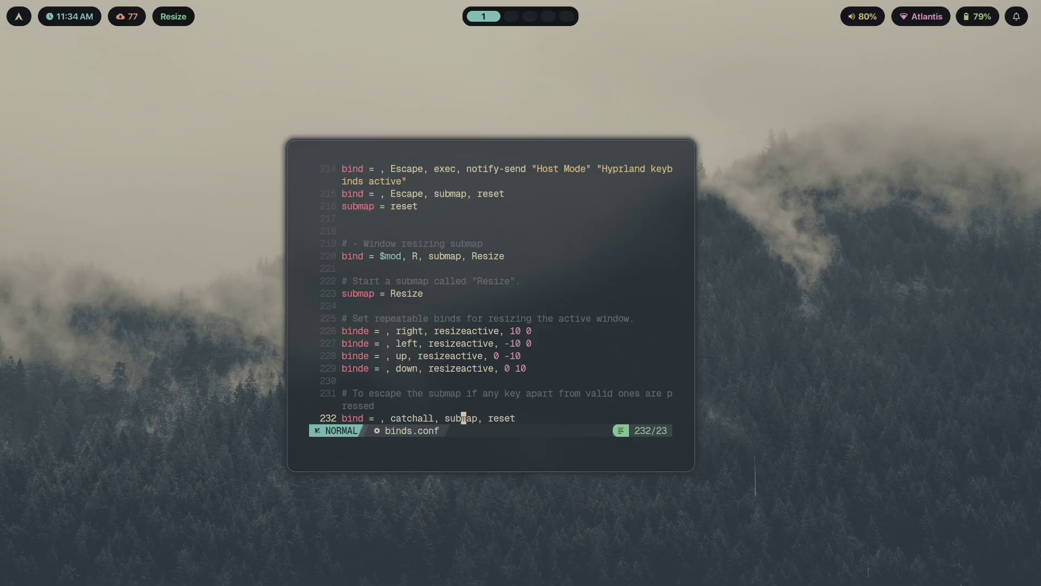
{"action": "key", "text": "Down"}
{"action": "key", "text": "Down"}
{"action": "key", "text": "Down"}
{"action": "key", "text": "Down"}
{"action": "key", "text": "Down"}
{"action": "key", "text": "Down"}
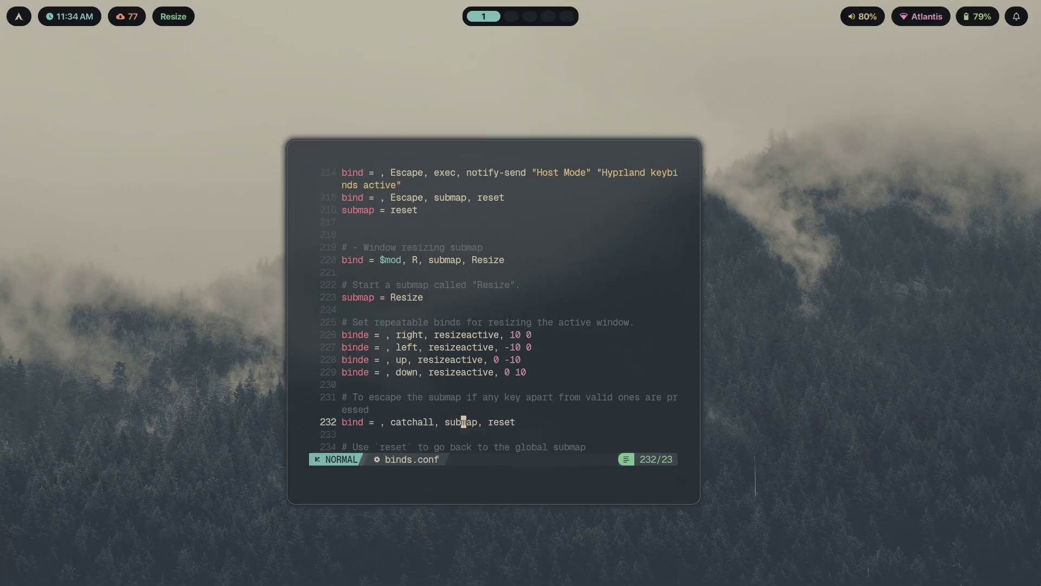
{"action": "key", "text": "Right"}
{"action": "key", "text": "Right"}
{"action": "key", "text": "Right"}
{"action": "key", "text": "Right"}
{"action": "key", "text": "Right"}
{"action": "key", "text": "Right"}
{"action": "key", "text": "Right"}
{"action": "key", "text": "Right"}
{"action": "key", "text": "Right"}
{"action": "key", "text": "Right"}
{"action": "key", "text": "Right"}
{"action": "key", "text": "Right"}
{"action": "key", "text": "Right"}
{"action": "key", "text": "Right"}
{"action": "key", "text": "Right"}
{"action": "key", "text": "Right"}
{"action": "key", "text": "Right"}
{"action": "key", "text": "Right"}
{"action": "key", "text": "Right"}
{"action": "key", "text": "Right"}
{"action": "key", "text": "Right"}
{"action": "key", "text": "Right"}
{"action": "key", "text": "Right"}
{"action": "key", "text": "Right"}
{"action": "key", "text": "Right"}
{"action": "key", "text": "Right"}
{"action": "key", "text": "Right"}
{"action": "key", "text": "Left"}
{"action": "key", "text": "Left"}
{"action": "key", "text": "Left"}
{"action": "key", "text": "Left"}
{"action": "key", "text": "Left"}
{"action": "key", "text": "Left"}
{"action": "key", "text": "Left"}
{"action": "key", "text": "Left"}
{"action": "key", "text": "Left"}
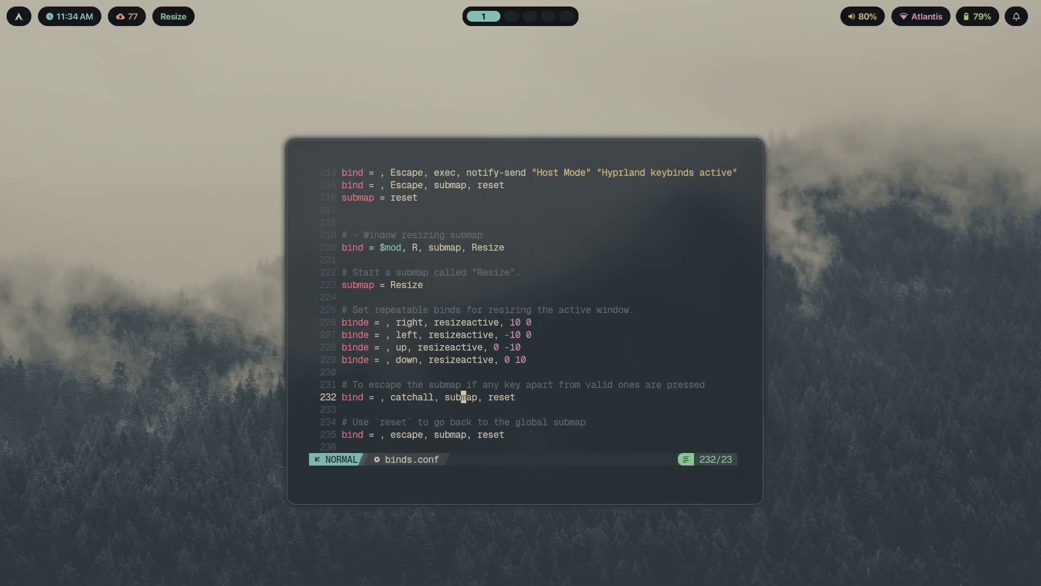
{"action": "key", "text": "Right"}
{"action": "key", "text": "Right"}
{"action": "key", "text": "Right"}
{"action": "key", "text": "Right"}
{"action": "key", "text": "Right"}
{"action": "key", "text": "Right"}
{"action": "key", "text": "Right"}
{"action": "key", "text": "Right"}
{"action": "key", "text": "Right"}
{"action": "key", "text": "Right"}
{"action": "key", "text": "Right"}
{"action": "key", "text": "Right"}
{"action": "key", "text": "Right"}
{"action": "key", "text": "Right"}
{"action": "key", "text": "Left"}
{"action": "key", "text": "Left"}
{"action": "key", "text": "Left"}
{"action": "key", "text": "Left"}
{"action": "key", "text": "Left"}
{"action": "key", "text": "Left"}
{"action": "key", "text": "Left"}
{"action": "key", "text": "Left"}
{"action": "key", "text": "Left"}
{"action": "key", "text": "Left"}
{"action": "key", "text": "Left"}
{"action": "key", "text": "Left"}
{"action": "key", "text": "Left"}
{"action": "key", "text": "Left"}
{"action": "key", "text": "Left"}
{"action": "key", "text": "Left"}
{"action": "key", "text": "Left"}
{"action": "key", "text": "Left"}
{"action": "key", "text": "Left"}
{"action": "key", "text": "Left"}
{"action": "key", "text": "Right"}
{"action": "key", "text": "Right"}
{"action": "key", "text": "Right"}
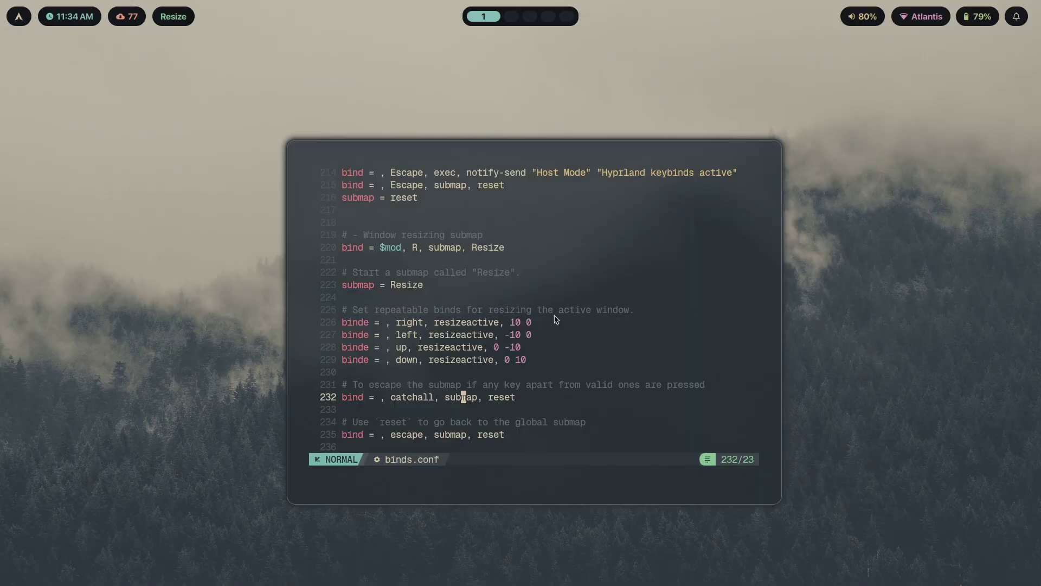
{"action": "key", "text": "Escape"}
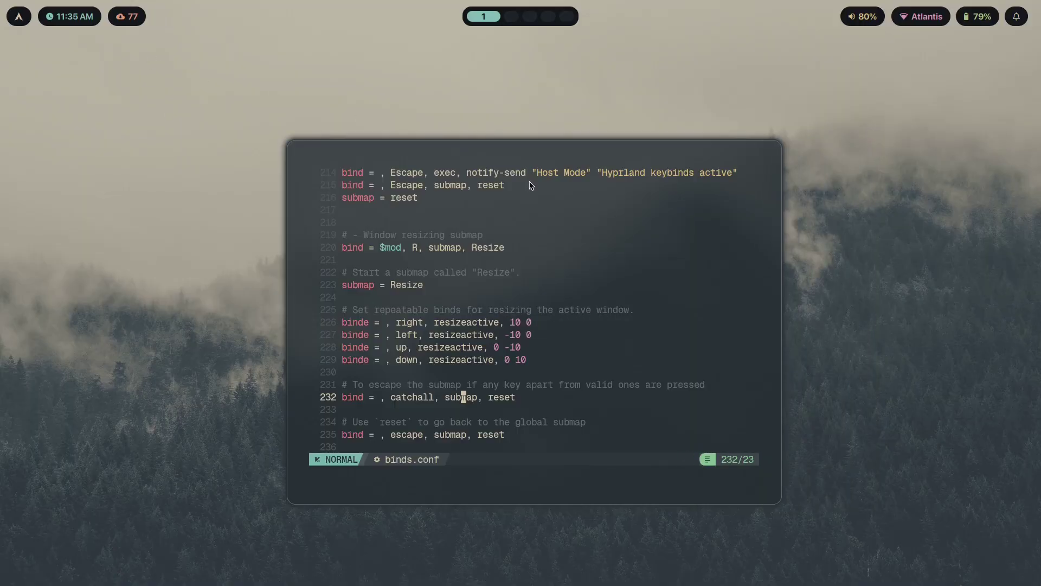
{"action": "key", "text": "super+v"}
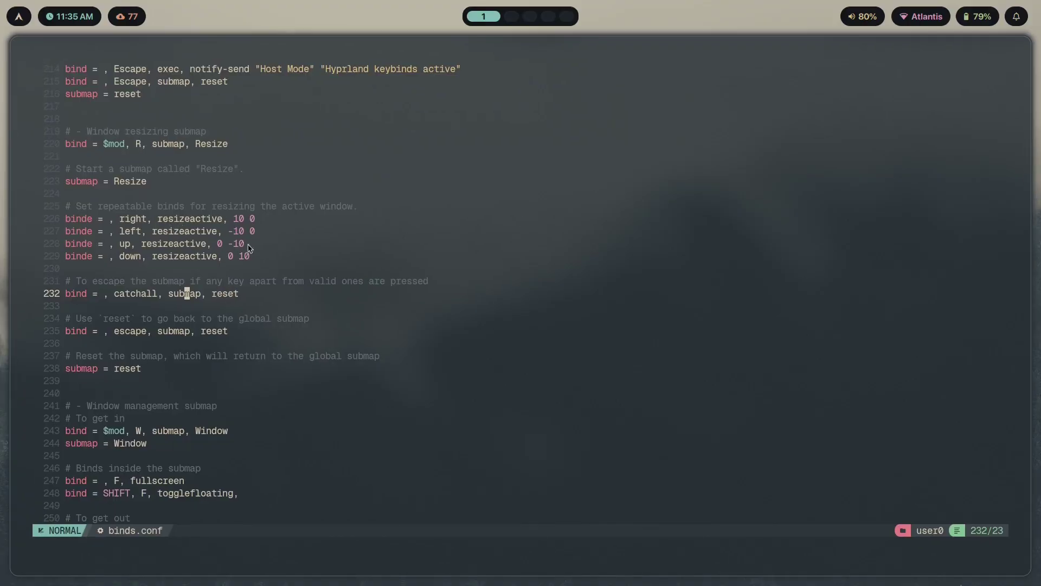
Highlight the repeatable resize binds and the catchall bind with its comment.
{"action": "key", "text": "k"}
{"action": "key", "text": "k"}
{"action": "key", "text": "k"}
{"action": "key", "text": "V"}
{"action": "key", "text": "Escape"}
{"action": "left_click_drag", "start_coordinate": [307, 256], "coordinate": [68, 208]}
{"action": "left_click", "coordinate": [95, 243]}
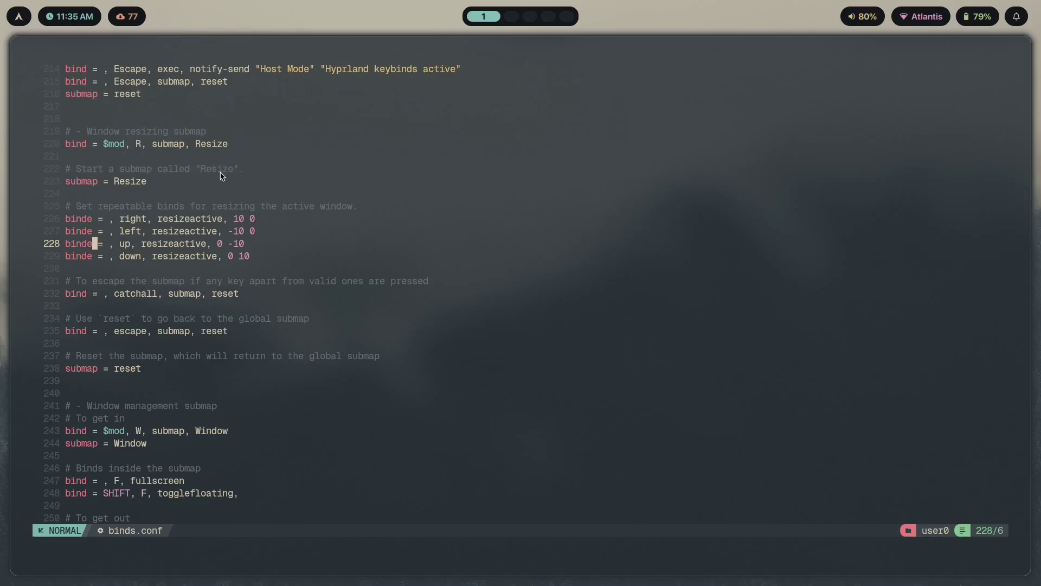
{"action": "scroll", "coordinate": [136, 295], "scroll_direction": "down", "scroll_amount": 1}
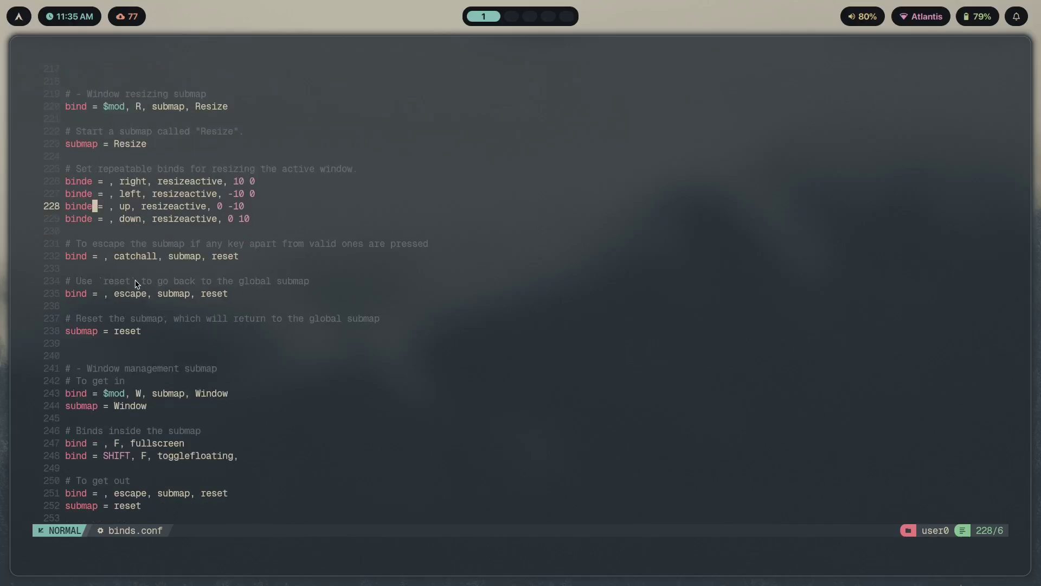
{"action": "left_click_drag", "start_coordinate": [229, 222], "coordinate": [64, 178]}
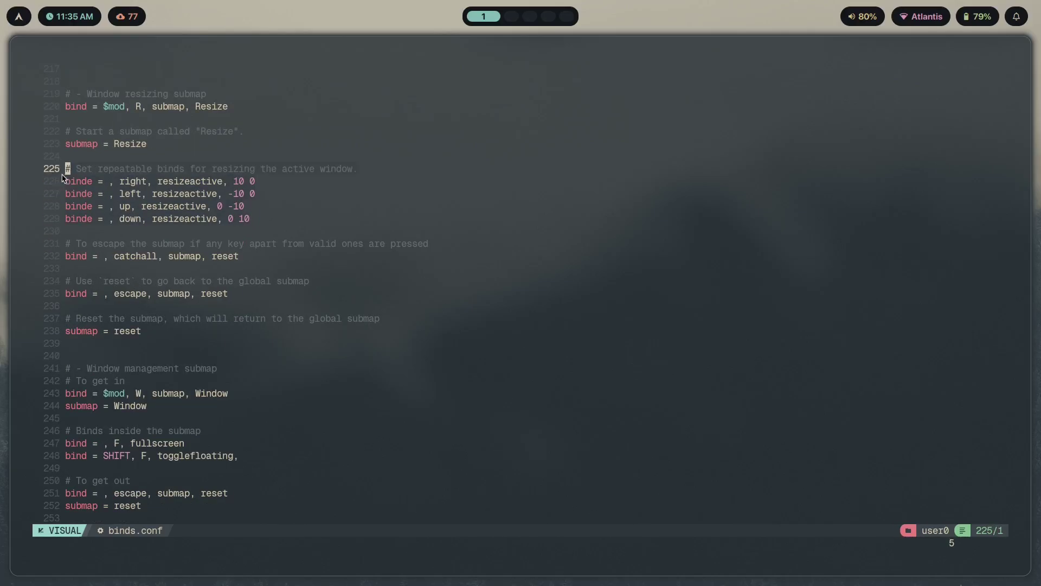
{"action": "left_click", "coordinate": [149, 221]}
{"action": "left_click_drag", "start_coordinate": [239, 256], "coordinate": [64, 250]}
{"action": "left_click", "coordinate": [104, 268]}
Point out and highlight the escape bind on line 235 with its empty modifier field.
{"action": "scroll", "coordinate": [155, 252], "scroll_direction": "up", "scroll_amount": 5}
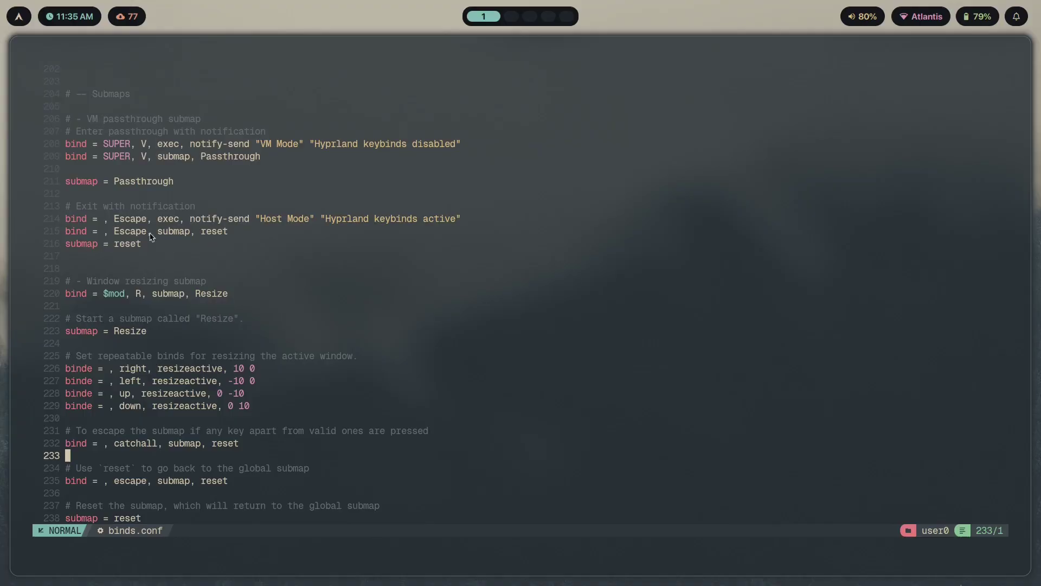
{"action": "scroll", "coordinate": [181, 252], "scroll_direction": "down", "scroll_amount": 5}
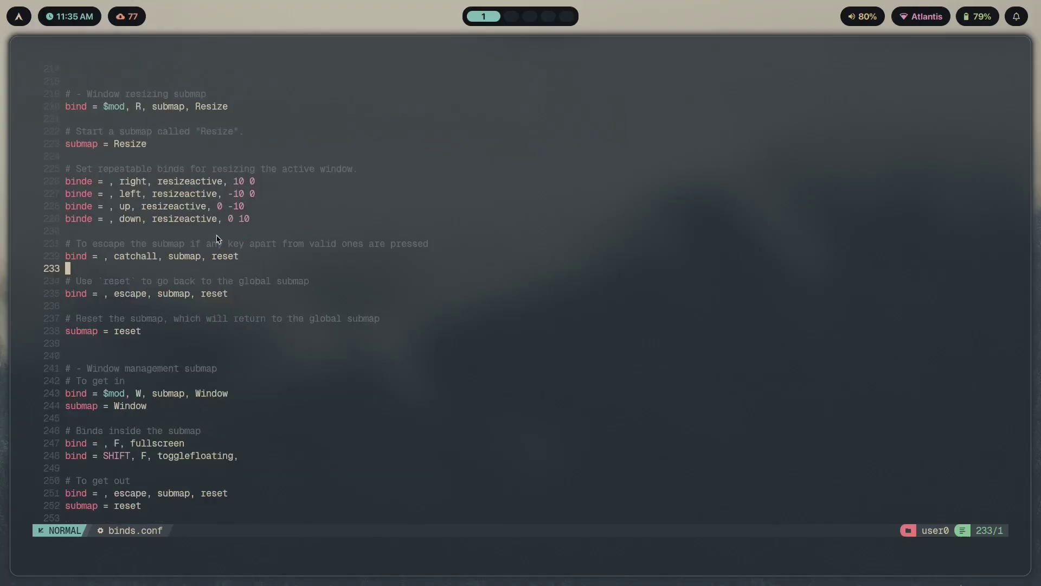
{"action": "scroll", "coordinate": [282, 412], "scroll_direction": "up", "scroll_amount": 1}
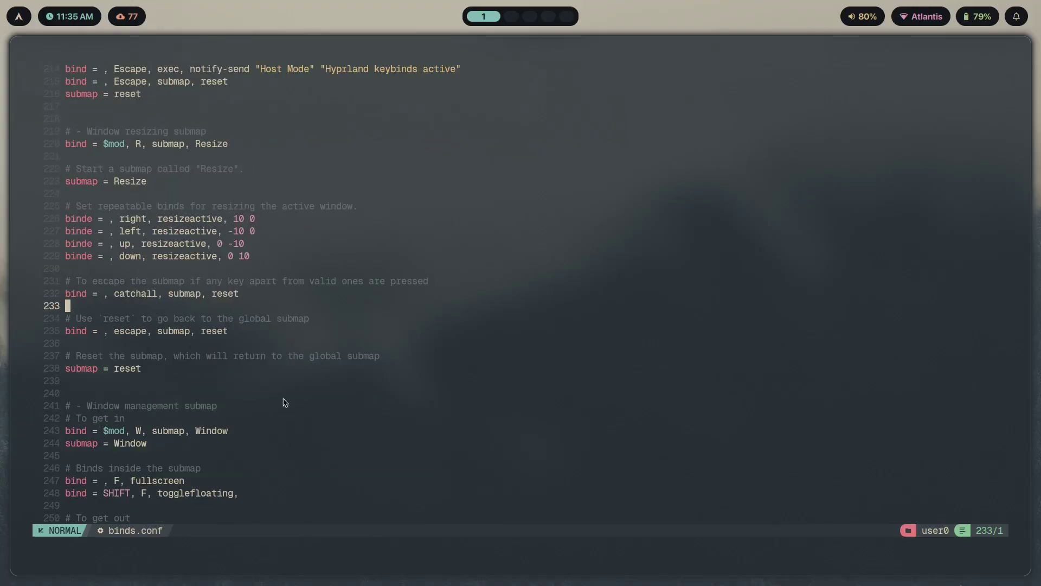
{"action": "scroll", "coordinate": [244, 304], "scroll_direction": "down", "scroll_amount": 1}
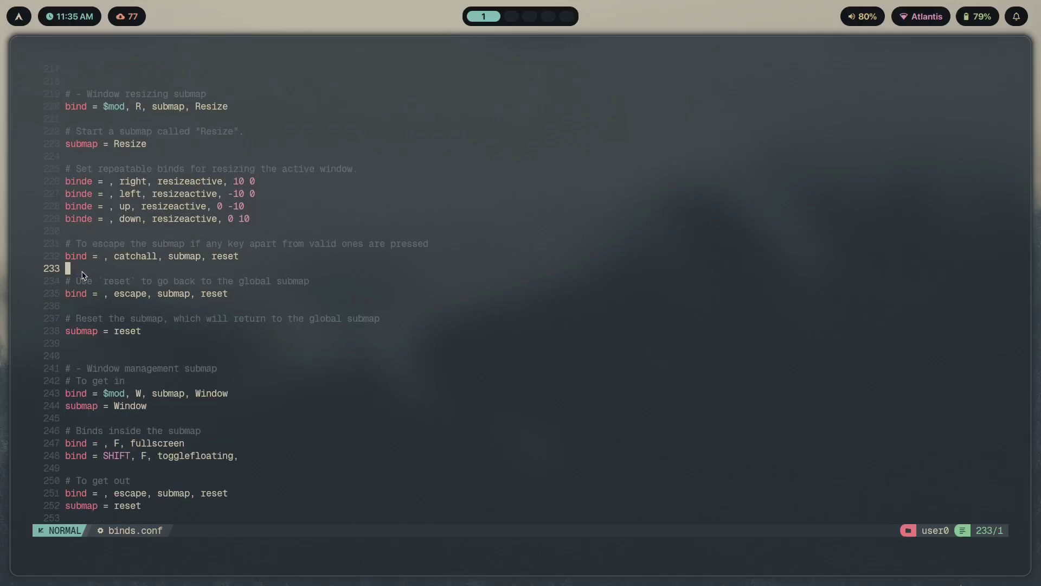
{"action": "key", "text": "k"}
{"action": "key", "text": "f"}
{"action": "key", "text": "t"}
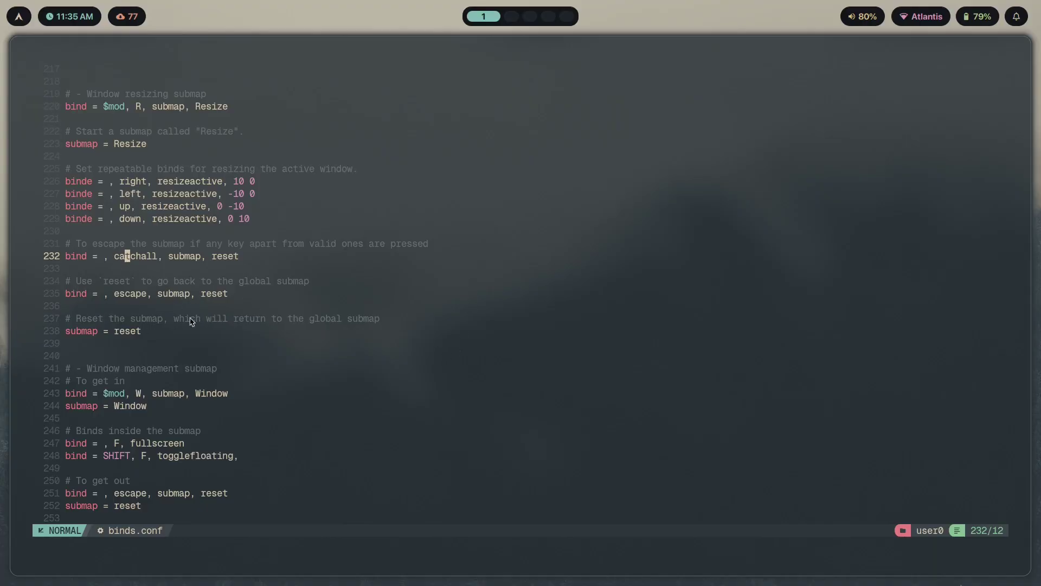
{"action": "left_click", "coordinate": [101, 295]}
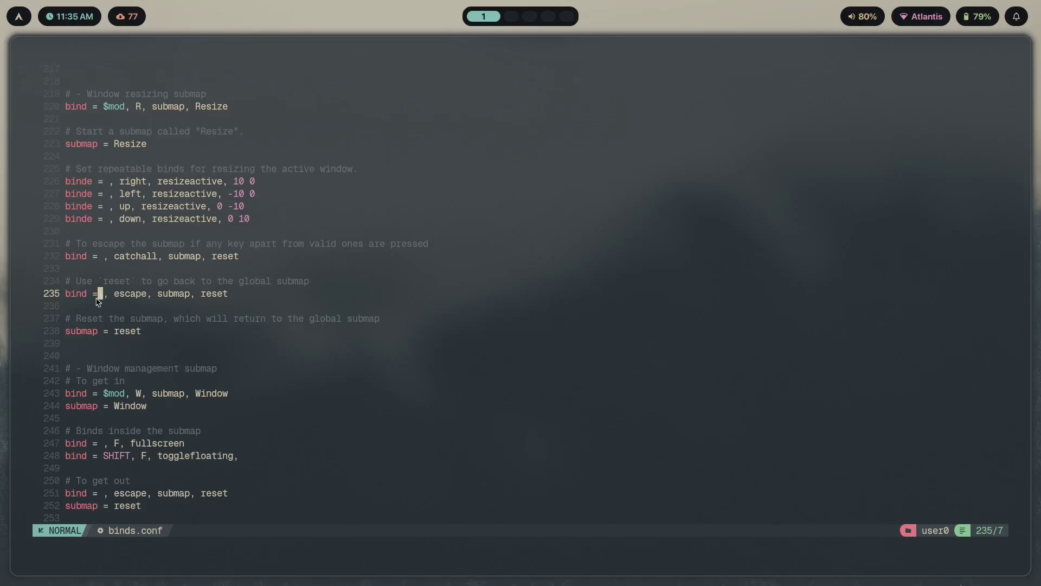
{"action": "left_click", "coordinate": [107, 296]}
{"action": "left_click_drag", "start_coordinate": [117, 299], "coordinate": [144, 300]}
{"action": "left_click", "coordinate": [195, 306]}
Select resize lines 226–235, then scroll down to the window management and media control submaps.
{"action": "scroll", "coordinate": [236, 320], "scroll_direction": "up", "scroll_amount": 1}
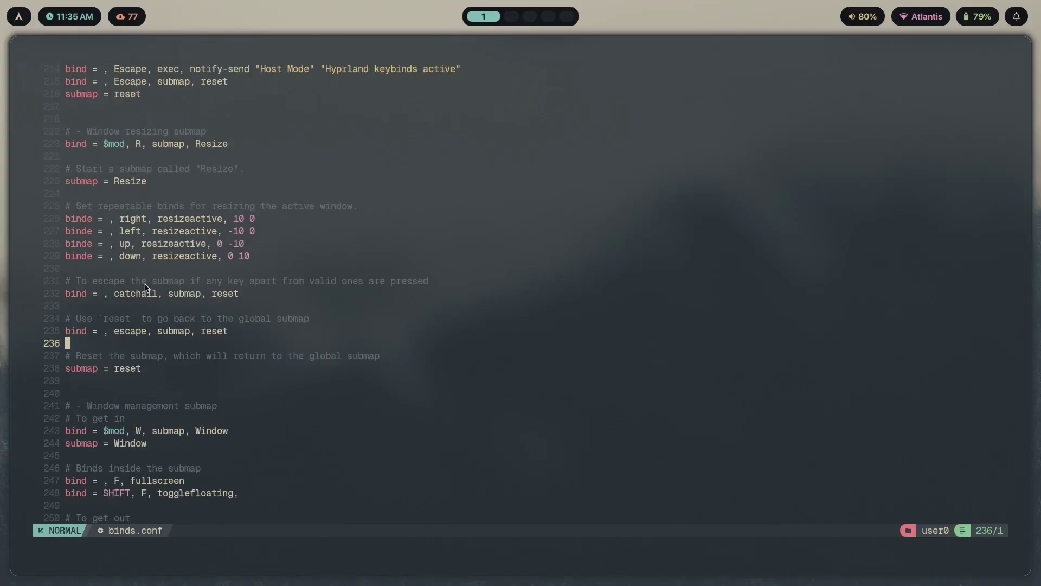
{"action": "left_click_drag", "start_coordinate": [318, 341], "coordinate": [86, 256]}
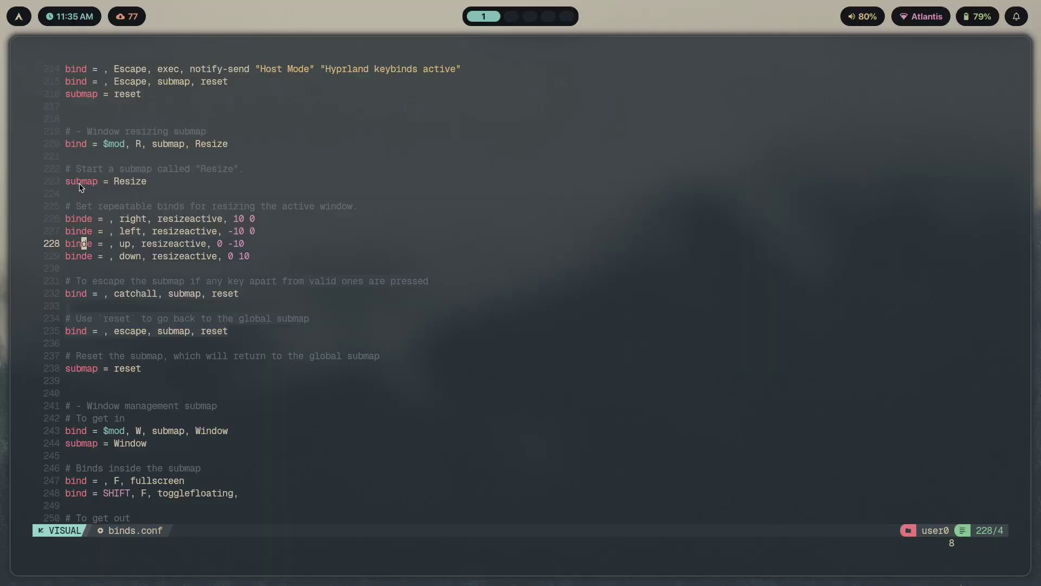
{"action": "left_click_drag", "start_coordinate": [315, 331], "coordinate": [68, 220]}
{"action": "left_click", "coordinate": [161, 281]}
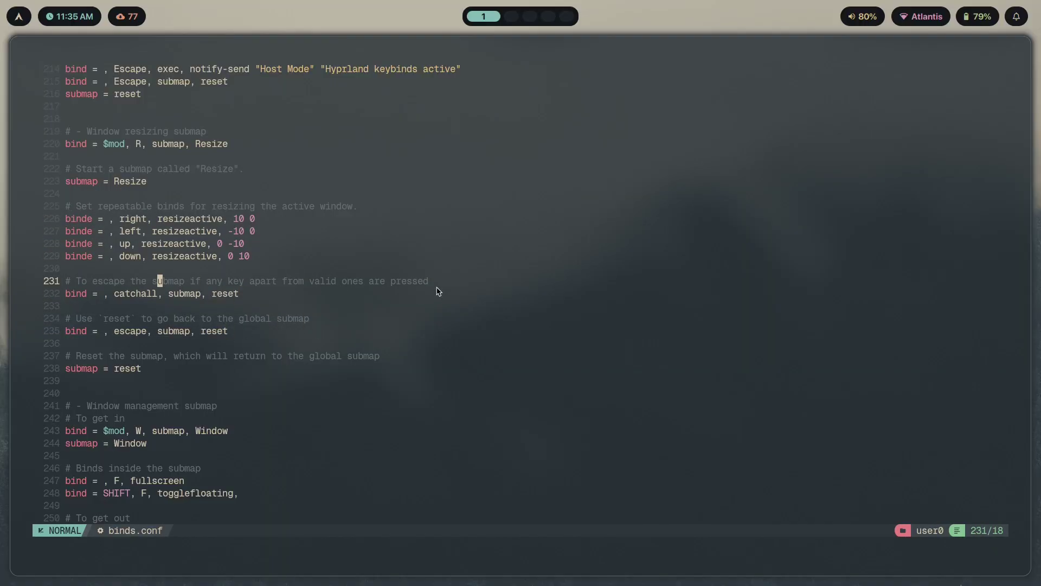
{"action": "scroll", "coordinate": [282, 247], "scroll_direction": "down", "scroll_amount": 5}
{"action": "scroll", "coordinate": [286, 360], "scroll_direction": "up", "scroll_amount": 5}
{"action": "scroll", "coordinate": [282, 286], "scroll_direction": "down", "scroll_amount": 4}
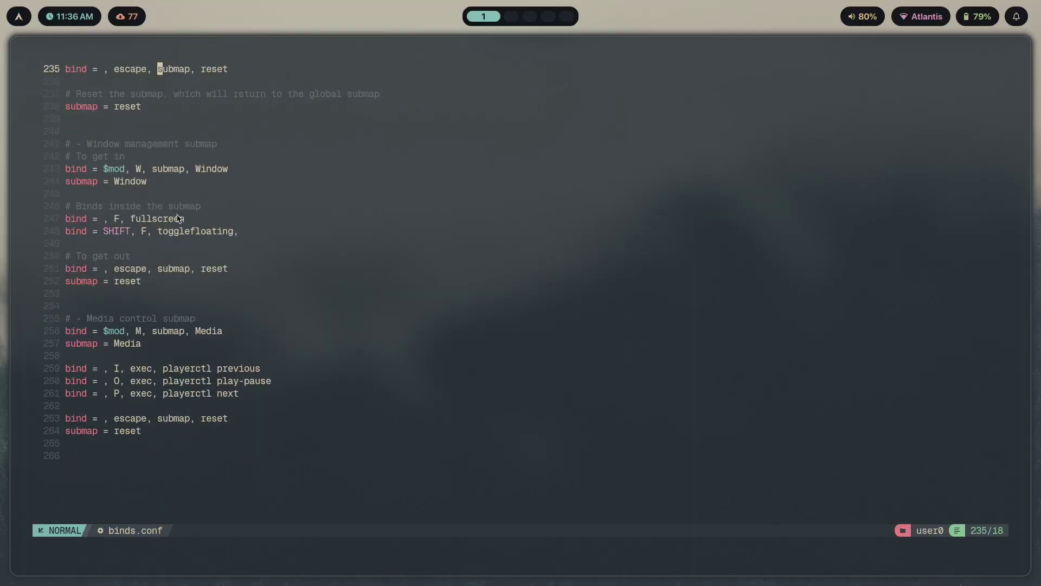
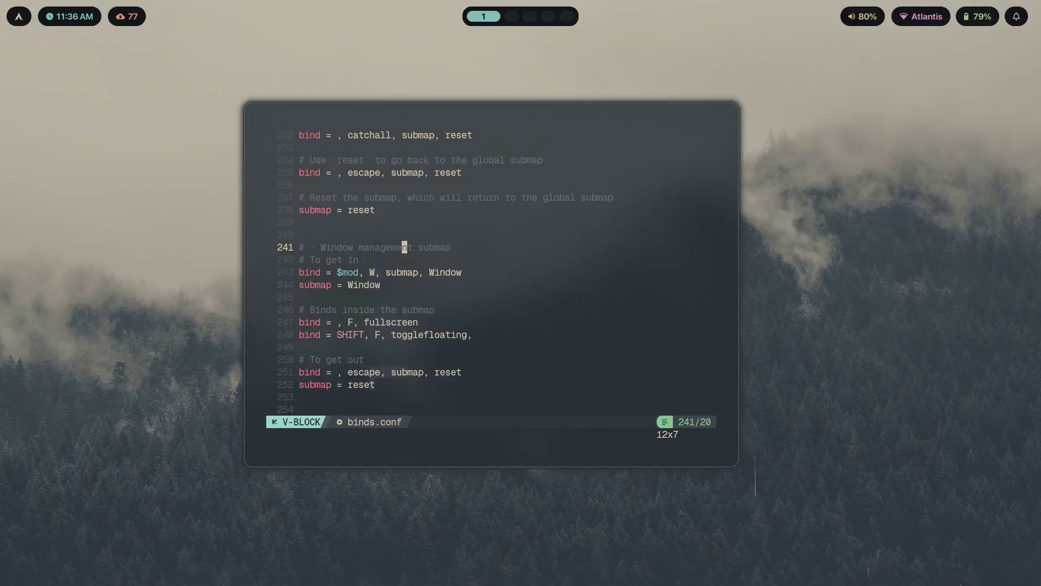
Make the binds.conf editor window fill the screen through the window management submap.
{"action": "key", "text": "super+ctrl+Right"}
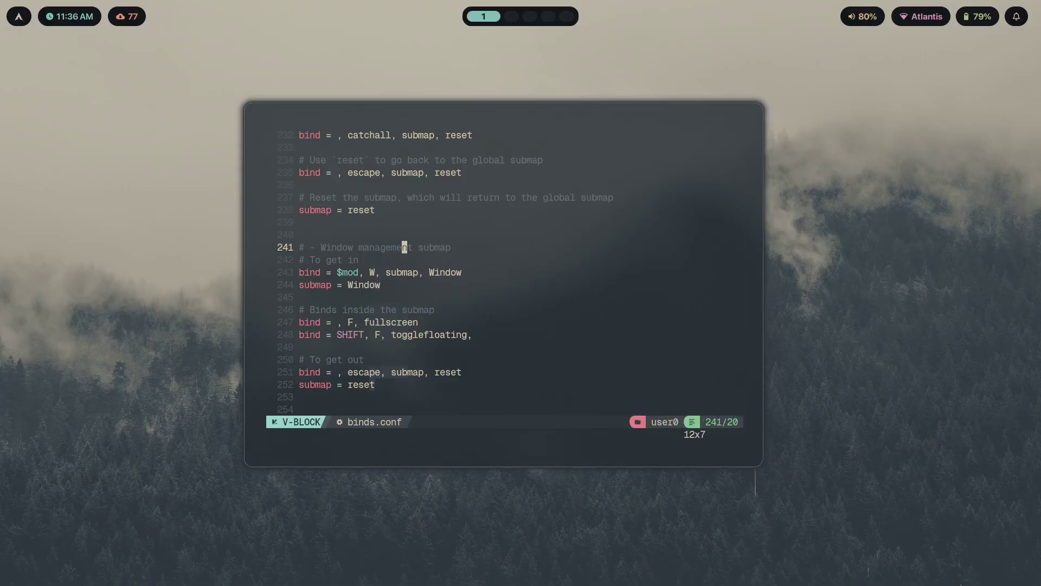
{"action": "key", "text": "super+f"}
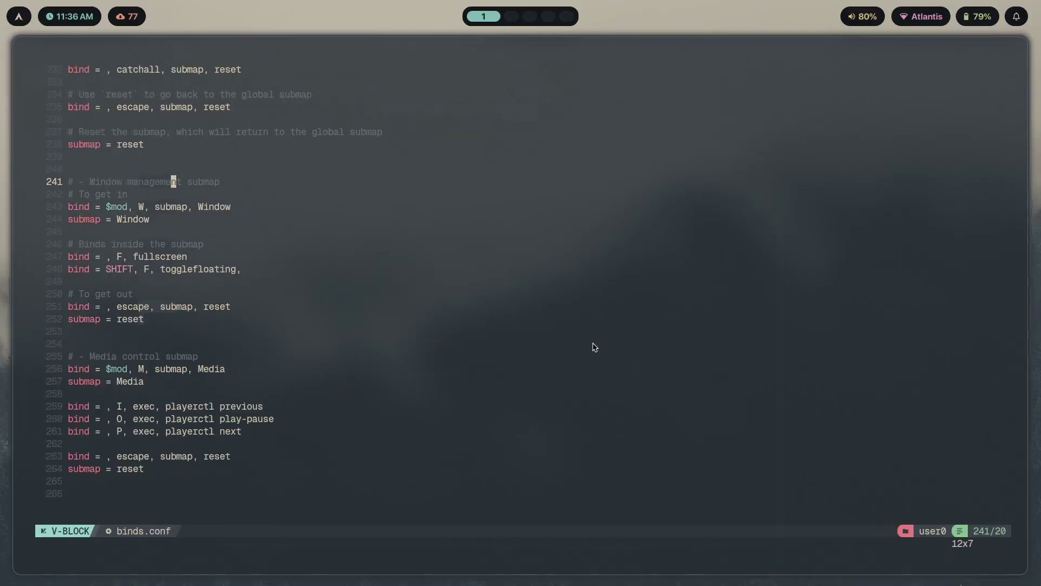
{"action": "key", "text": "Escape"}
{"action": "right_click", "coordinate": [209, 331]}
{"action": "key", "text": "Escape"}
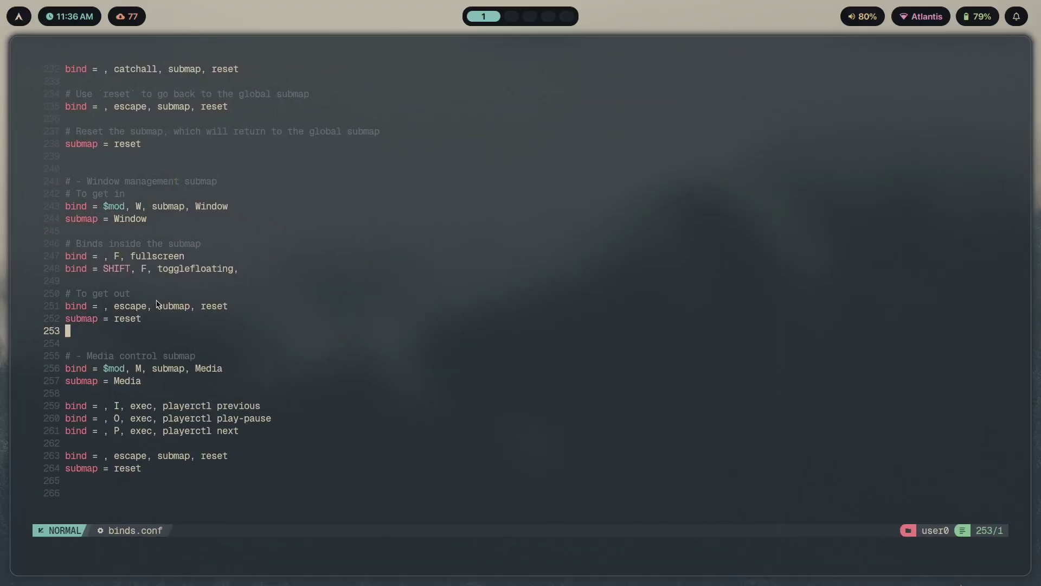
Move to the CTRL ALT resizeactive keyboard resize binds around line 153.
{"action": "left_click_drag", "start_coordinate": [211, 248], "coordinate": [75, 241]}
{"action": "left_click", "coordinate": [127, 256]}
{"action": "scroll", "coordinate": [388, 267], "scroll_direction": "up", "scroll_amount": 13}
{"action": "scroll", "coordinate": [185, 257], "scroll_direction": "up", "scroll_amount": 20}
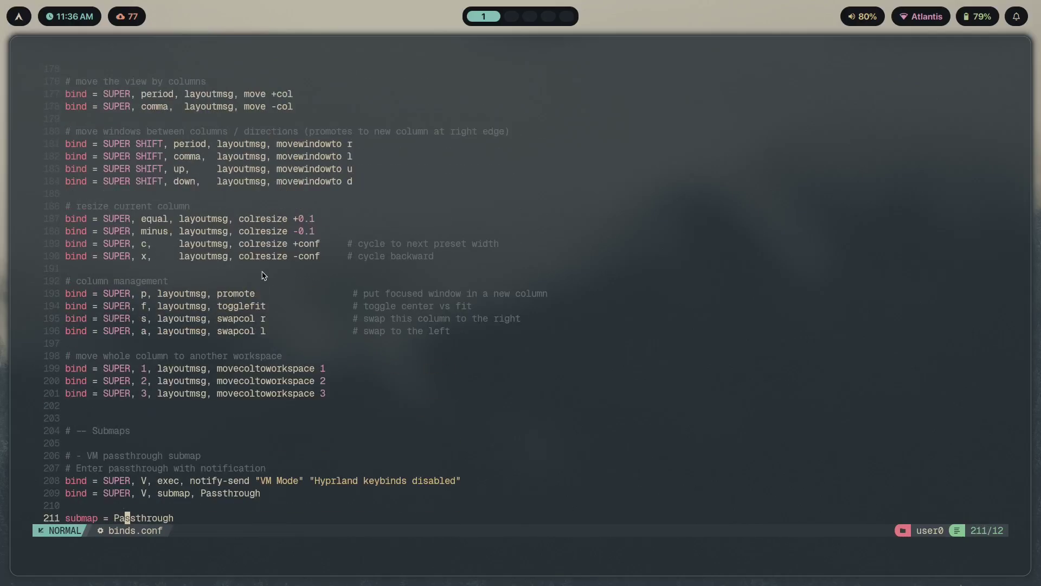
{"action": "scroll", "coordinate": [216, 272], "scroll_direction": "up", "scroll_amount": 5}
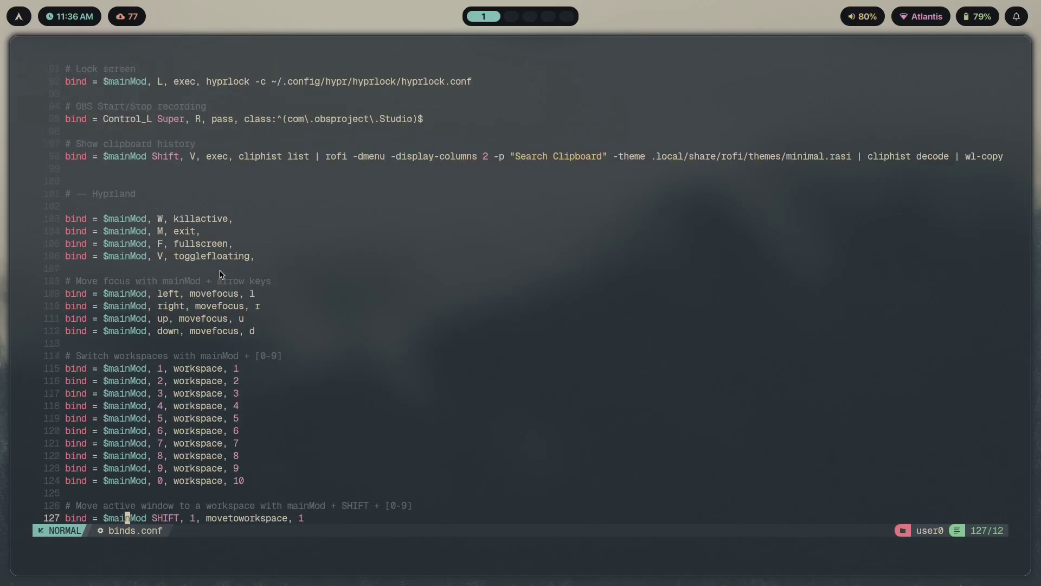
{"action": "scroll", "coordinate": [252, 189], "scroll_direction": "down", "scroll_amount": 16}
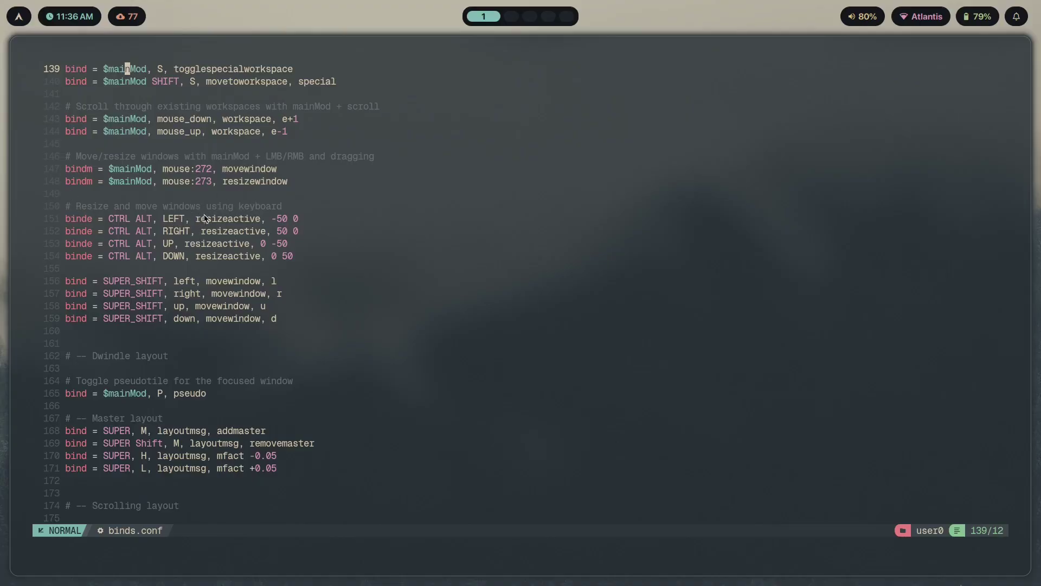
{"action": "key", "text": "j"}
{"action": "key", "text": "j"}
{"action": "key", "text": "j"}
{"action": "key", "text": "j"}
{"action": "key", "text": "j"}
{"action": "key", "text": "j"}
{"action": "key", "text": "j"}
{"action": "key", "text": "j"}
{"action": "key", "text": "j"}
{"action": "key", "text": "j"}
{"action": "key", "text": "j"}
{"action": "key", "text": "j"}
{"action": "left_click", "coordinate": [192, 243]}
{"action": "scroll", "coordinate": [163, 233], "scroll_direction": "down", "scroll_amount": 2}
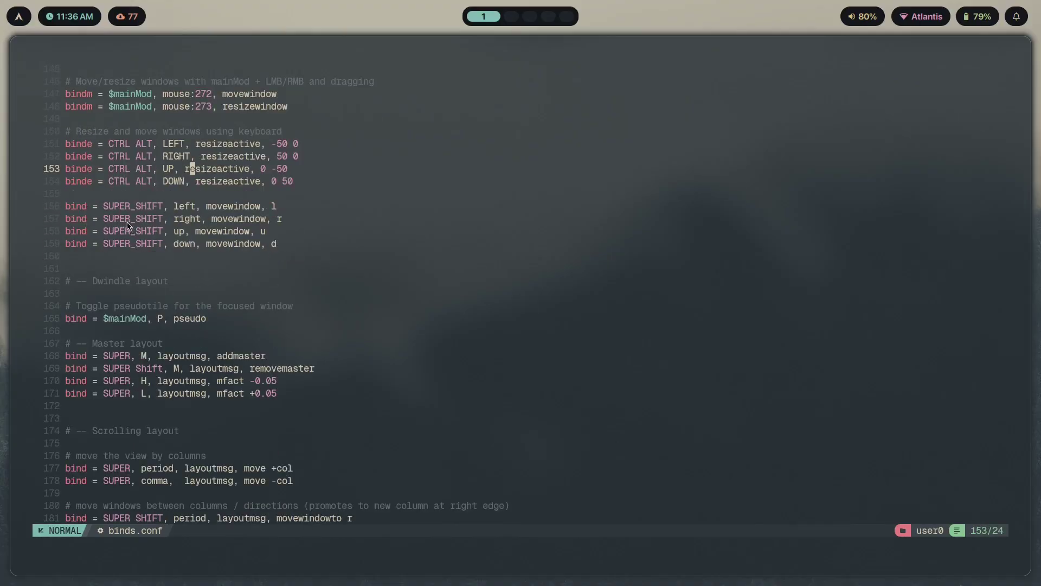
Float the editor and move it left, right, down and up with SUPER_SHIFT arrows.
{"action": "key", "text": "super+v"}
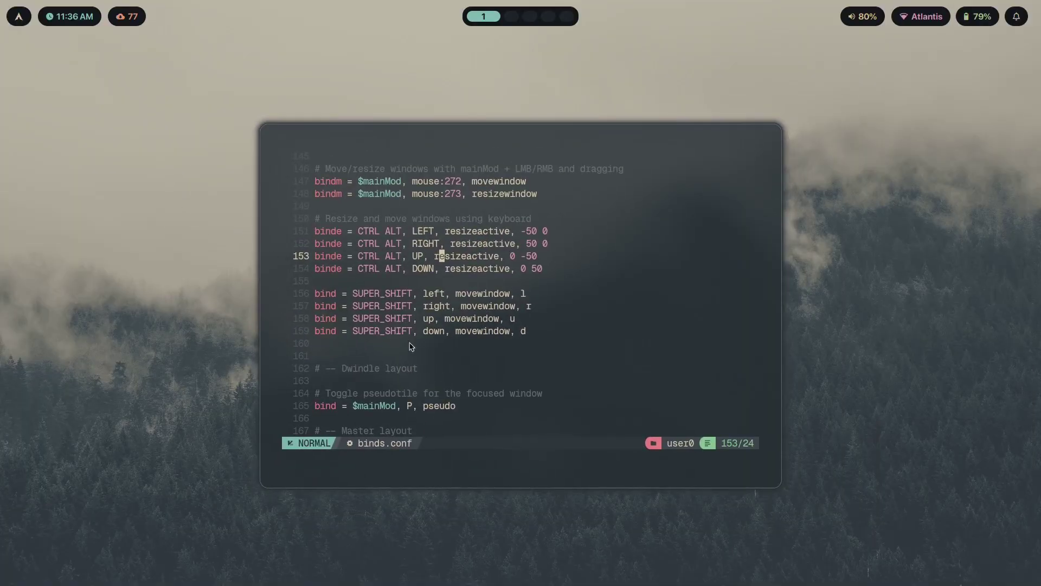
{"action": "key", "text": "super+shift+Left"}
{"action": "key", "text": "super+shift+Right"}
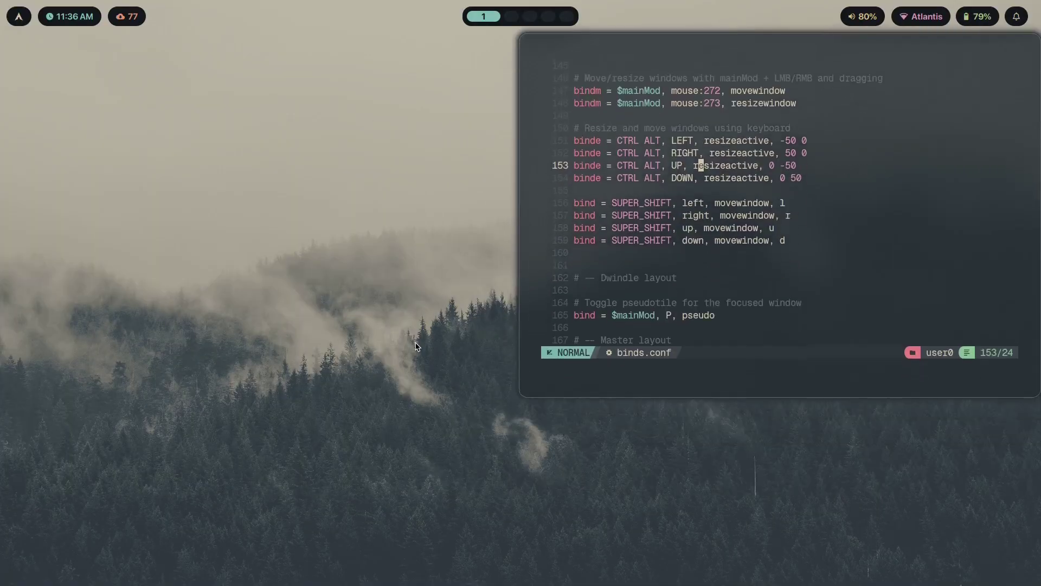
{"action": "key", "text": "super+shift+Down"}
{"action": "key", "text": "super+shift+Up"}
{"action": "key", "text": "super+shift+Left"}
{"action": "key", "text": "super+shift+Right"}
{"action": "key", "text": "super+shift+Down"}
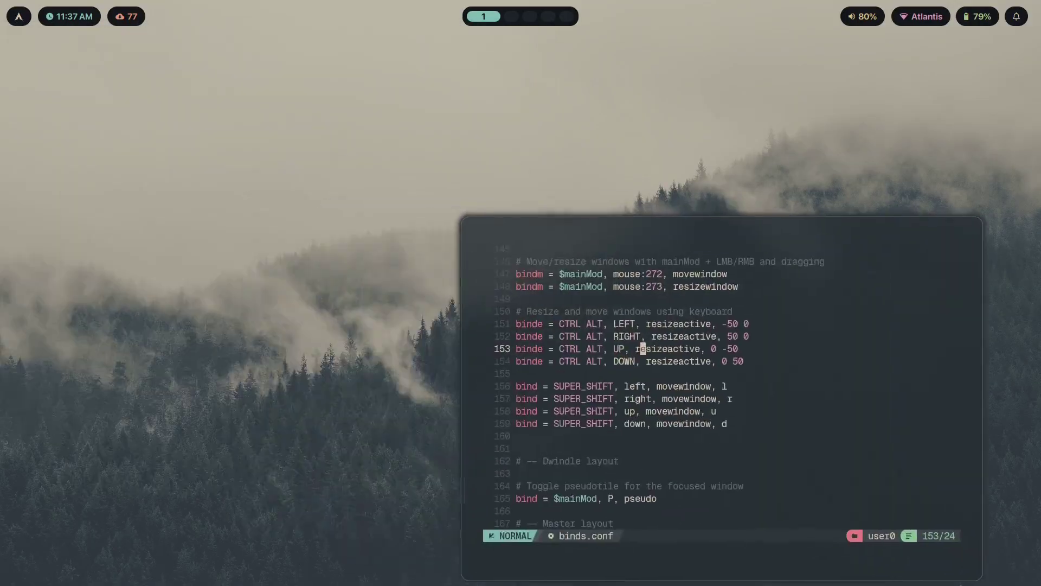
{"action": "key", "text": "super+shift+Up"}
{"action": "key", "text": "super+shift+Left"}
{"action": "key", "text": "super+shift+Left"}
{"action": "key", "text": "super+v"}
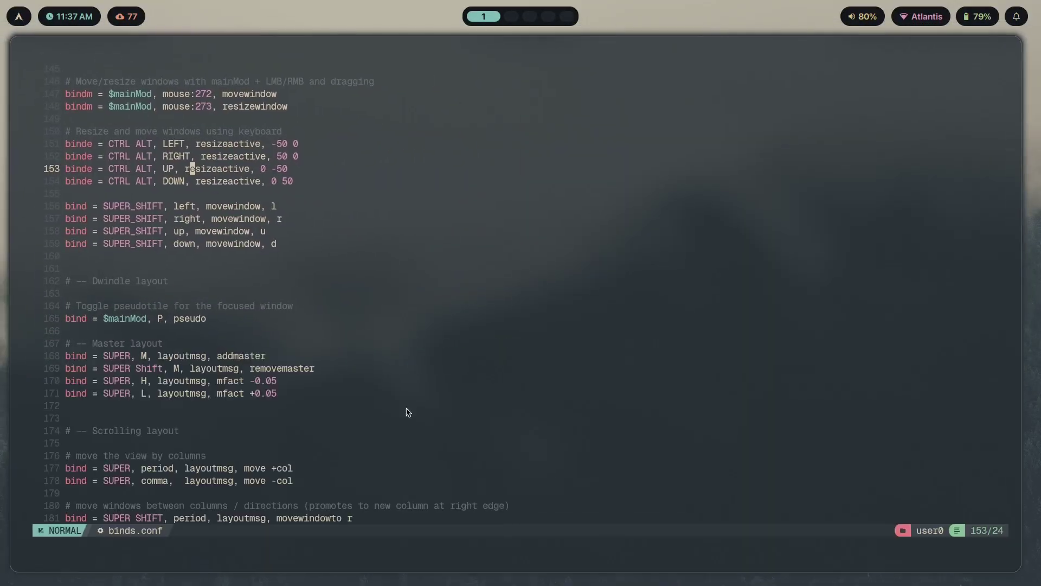
Tile the editor back and copy the keyboard resize and move binds, lines 150–160.
{"action": "key", "text": "j"}
{"action": "left_click_drag", "start_coordinate": [337, 294], "coordinate": [60, 170]}
{"action": "right_click", "coordinate": [204, 201]}
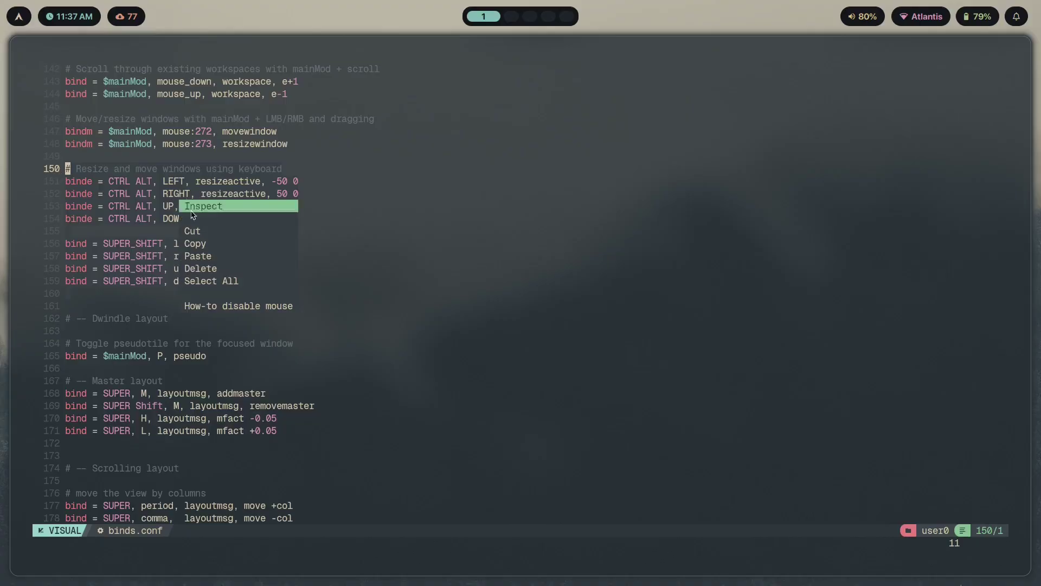
{"action": "left_click", "coordinate": [228, 239]}
Paste the copied binds below the togglefloating bind on line 248 and remove leftover blanks.
{"action": "scroll", "coordinate": [187, 253], "scroll_direction": "down", "scroll_amount": 15}
{"action": "scroll", "coordinate": [187, 254], "scroll_direction": "down", "scroll_amount": 12}
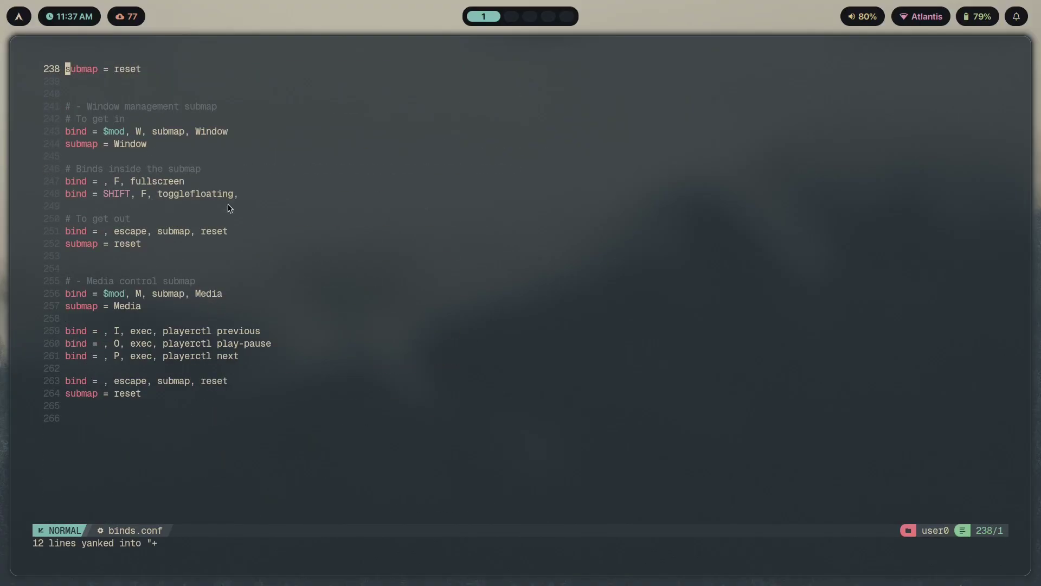
{"action": "left_click", "coordinate": [195, 199]}
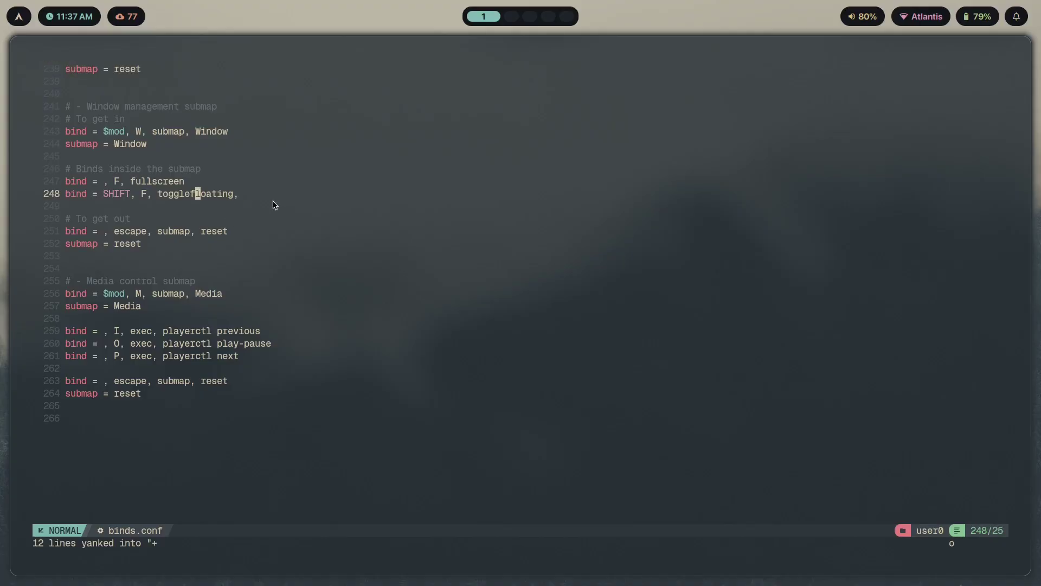
{"action": "key", "text": "o"}
{"action": "key", "text": "Return"}
{"action": "key", "text": "Escape"}
{"action": "right_click", "coordinate": [82, 219]}
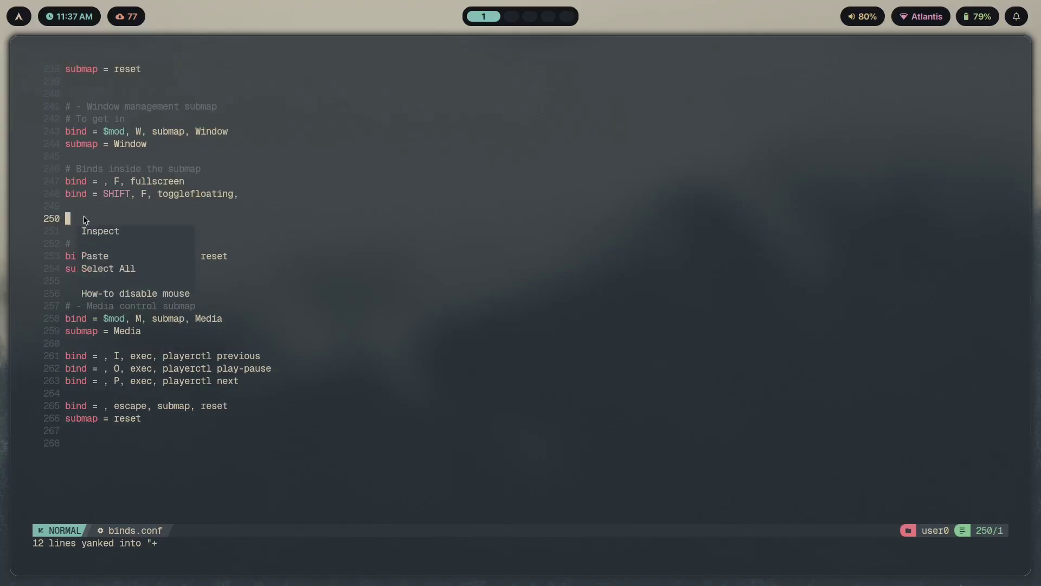
{"action": "left_click", "coordinate": [115, 256]}
{"action": "key", "text": "d"}
{"action": "key", "text": "d"}
{"action": "key", "text": "d"}
{"action": "key", "text": "d"}
Review the pasted resizeactive and fullscreen binds in the Window submap.
{"action": "left_click", "coordinate": [270, 381]}
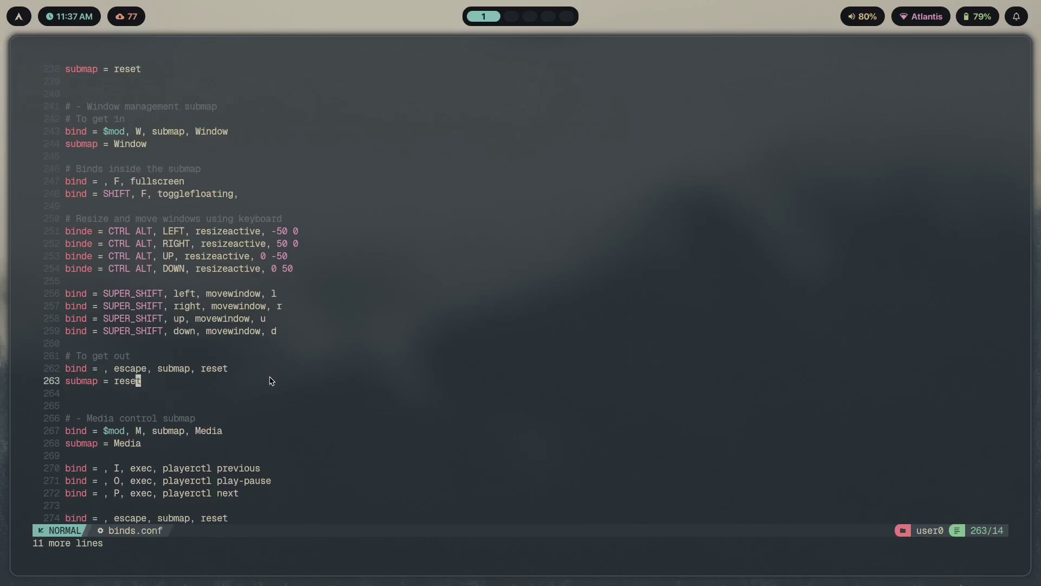
{"action": "left_click", "coordinate": [81, 222]}
{"action": "left_click", "coordinate": [241, 244]}
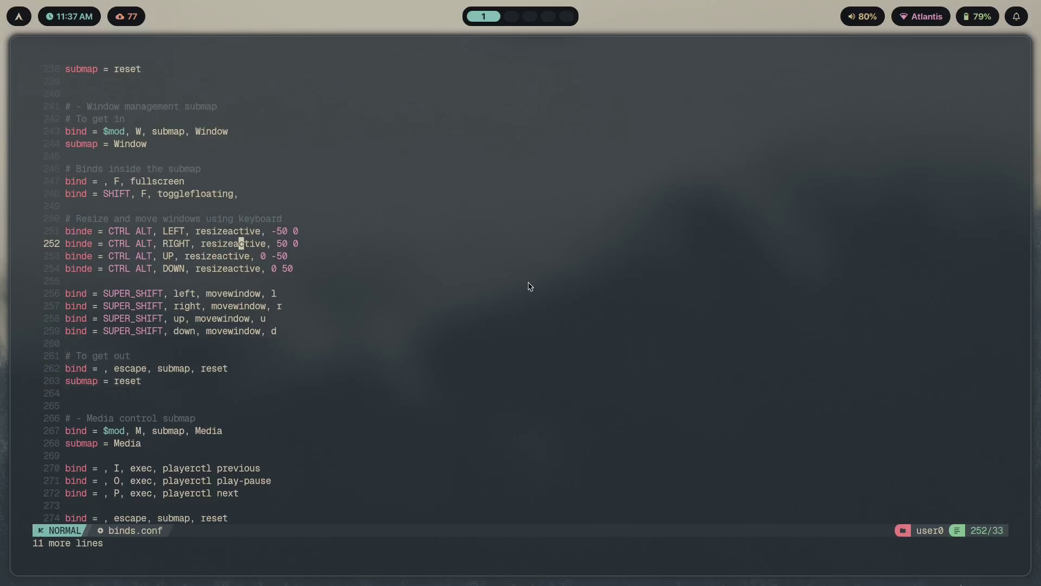
{"action": "scroll", "coordinate": [442, 424], "scroll_direction": "up", "scroll_amount": 4}
{"action": "scroll", "coordinate": [137, 378], "scroll_direction": "down", "scroll_amount": 3}
{"action": "scroll", "coordinate": [228, 393], "scroll_direction": "up", "scroll_amount": 2}
{"action": "left_click", "coordinate": [183, 291]}
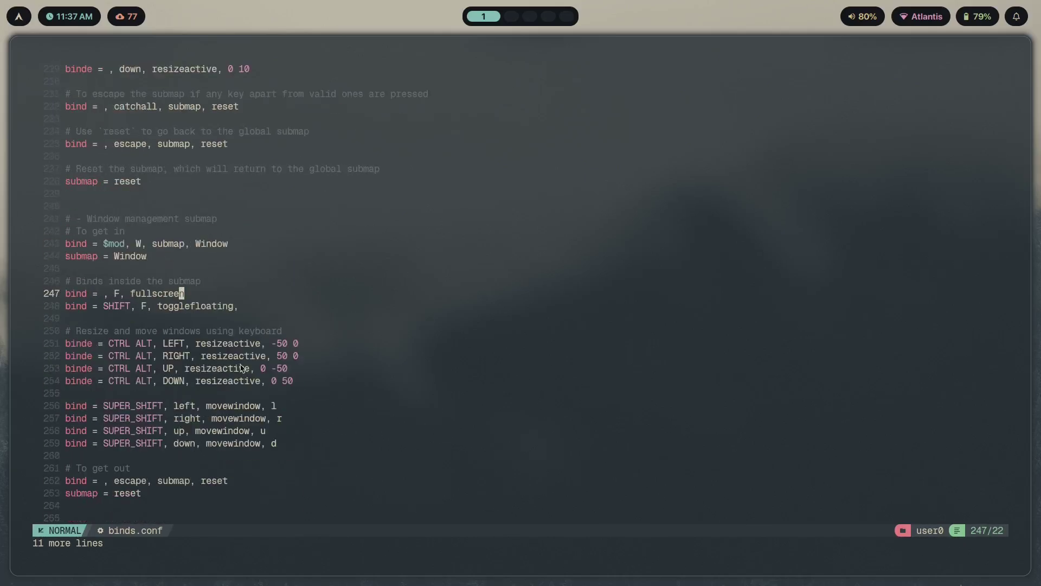
{"action": "scroll", "coordinate": [185, 350], "scroll_direction": "down", "scroll_amount": 3}
{"action": "scroll", "coordinate": [262, 348], "scroll_direction": "up", "scroll_amount": 1}
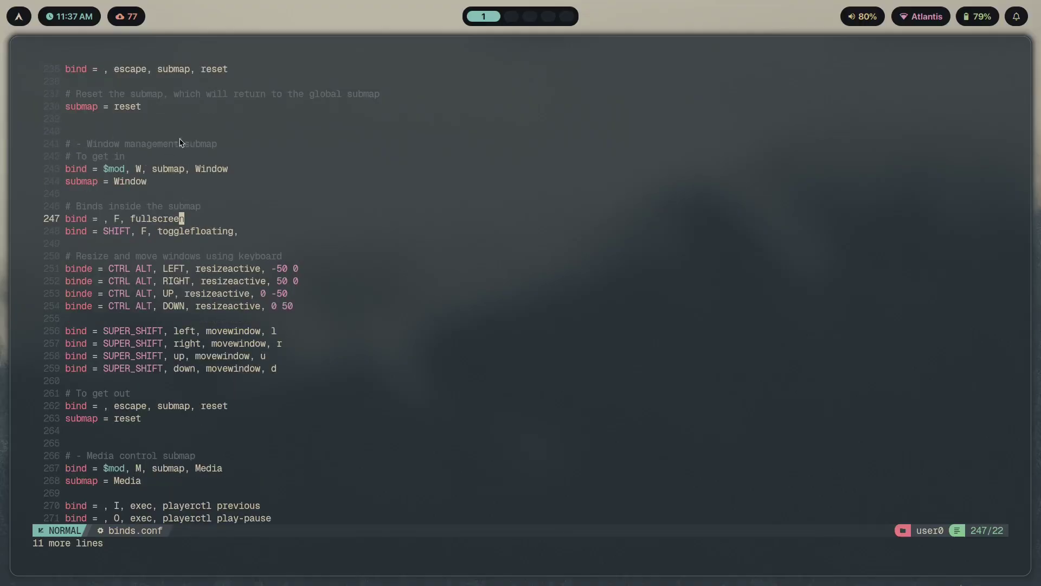
{"action": "scroll", "coordinate": [189, 234], "scroll_direction": "down", "scroll_amount": 1}
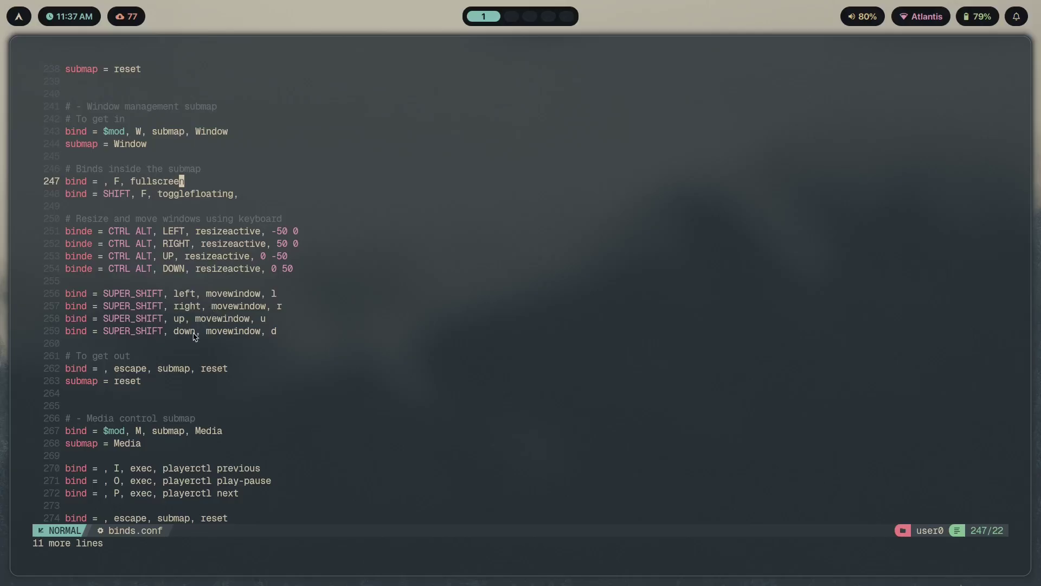
Check the escape bind on lines 262–263, then jump to the file's last line.
{"action": "left_click", "coordinate": [199, 380]}
{"action": "scroll", "coordinate": [179, 287], "scroll_direction": "down", "scroll_amount": 2}
{"action": "left_click", "coordinate": [75, 293]}
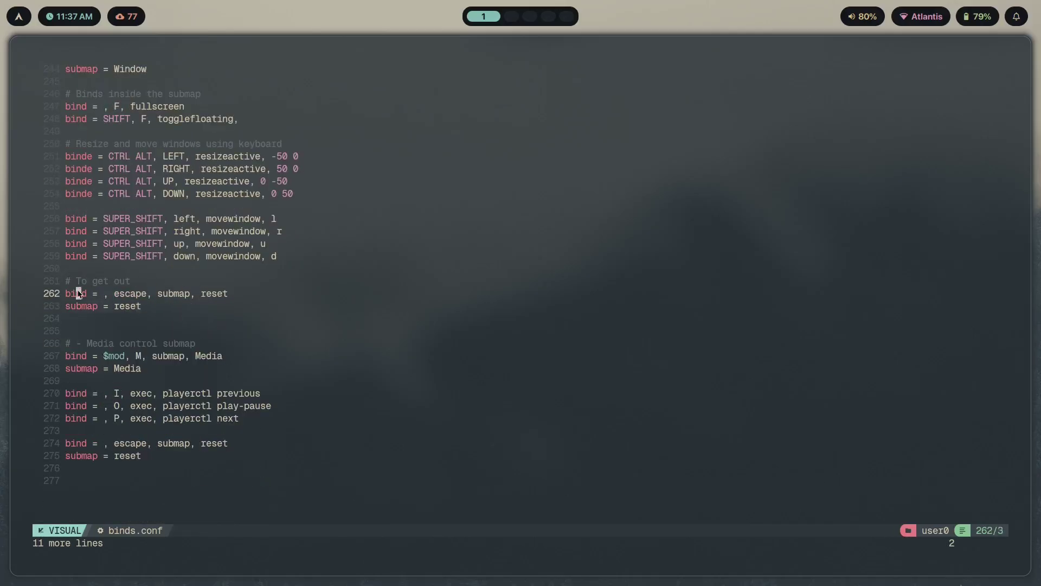
{"action": "left_click", "coordinate": [209, 306]}
{"action": "scroll", "coordinate": [390, 282], "scroll_direction": "down", "scroll_amount": 4}
{"action": "key", "text": "G"}
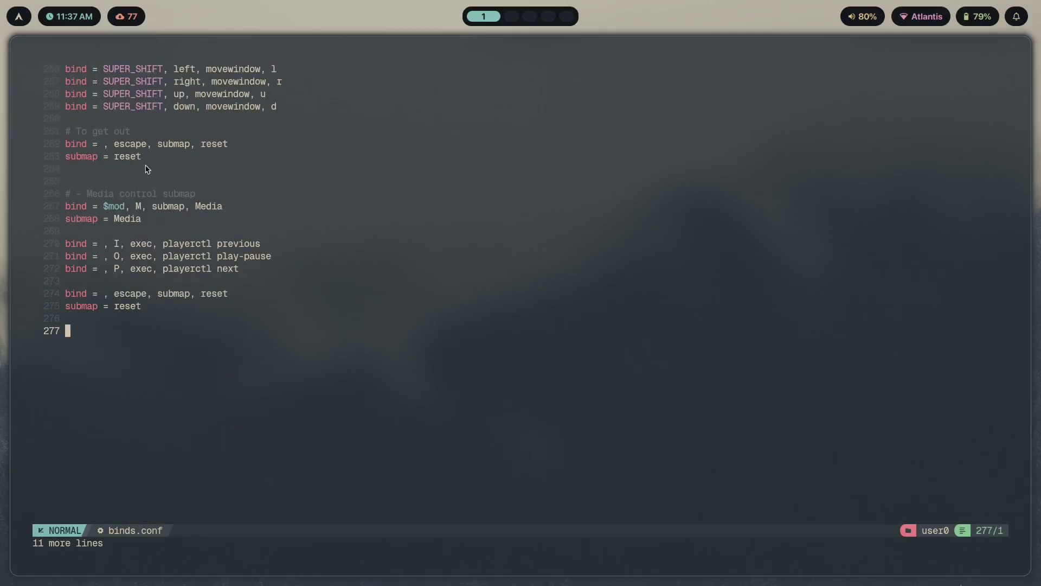
{"action": "left_click", "coordinate": [167, 307]}
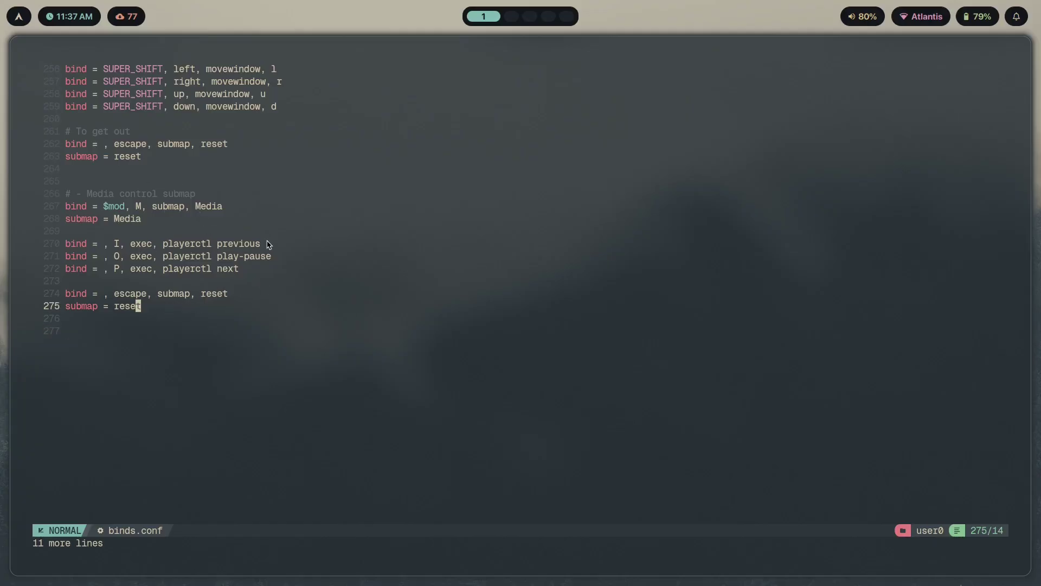
{"action": "key", "text": "super+m"}
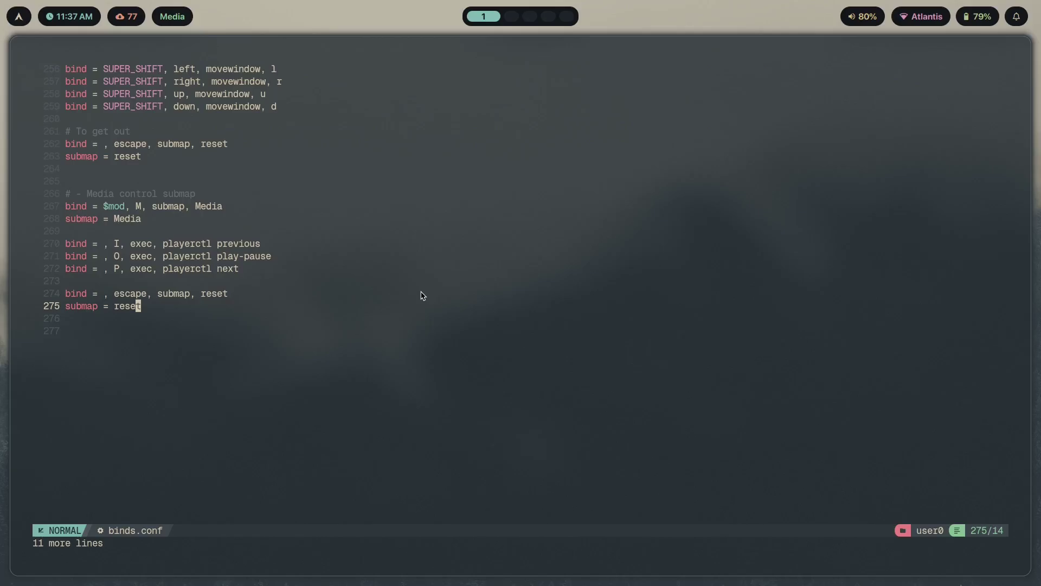
{"action": "key", "text": "Escape"}
{"action": "left_click_drag", "start_coordinate": [128, 402], "coordinate": [260, 386]}
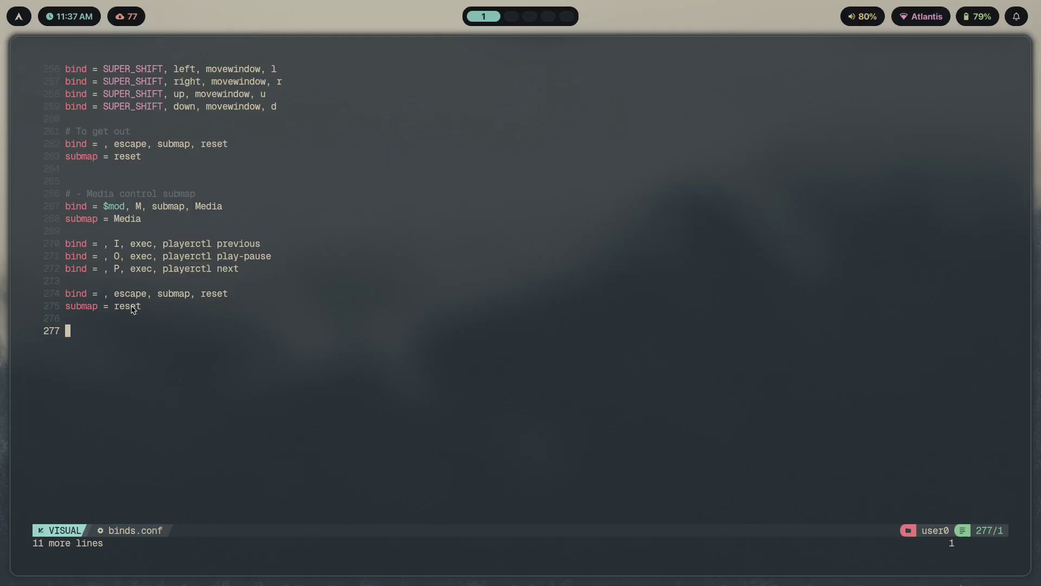
{"action": "left_click_drag", "start_coordinate": [142, 307], "coordinate": [66, 194]}
Inspect the Resize submap at line 222 and the Window submap at line 253.
{"action": "left_click", "coordinate": [148, 379]}
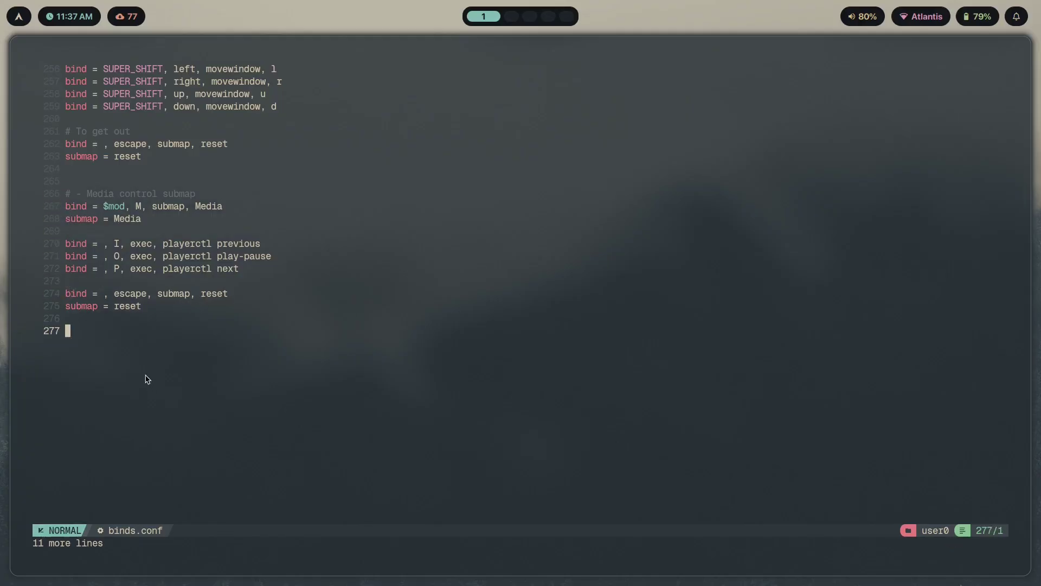
{"action": "scroll", "coordinate": [195, 386], "scroll_direction": "up", "scroll_amount": 15}
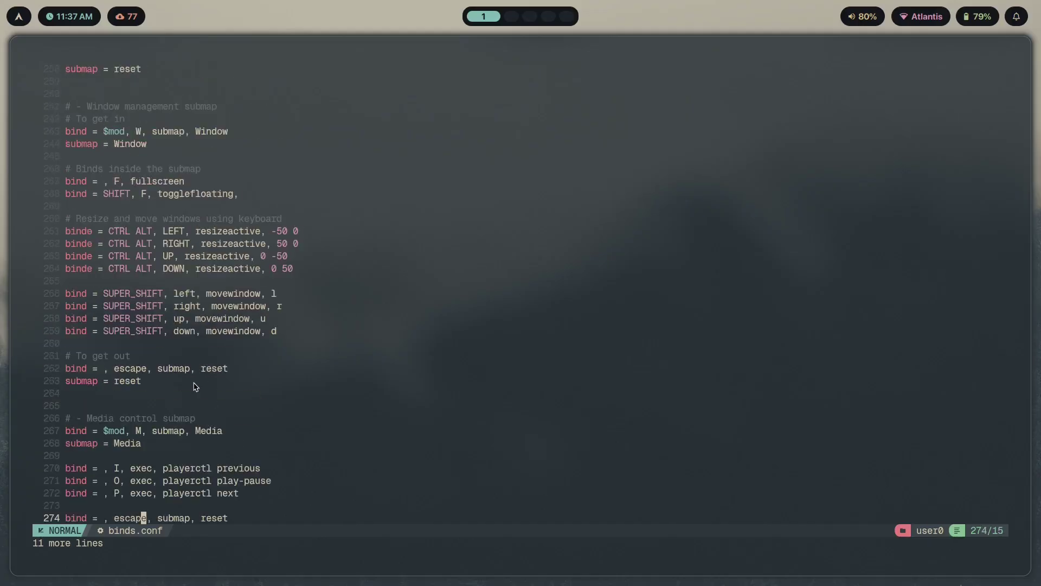
{"action": "scroll", "coordinate": [165, 389], "scroll_direction": "up", "scroll_amount": 6}
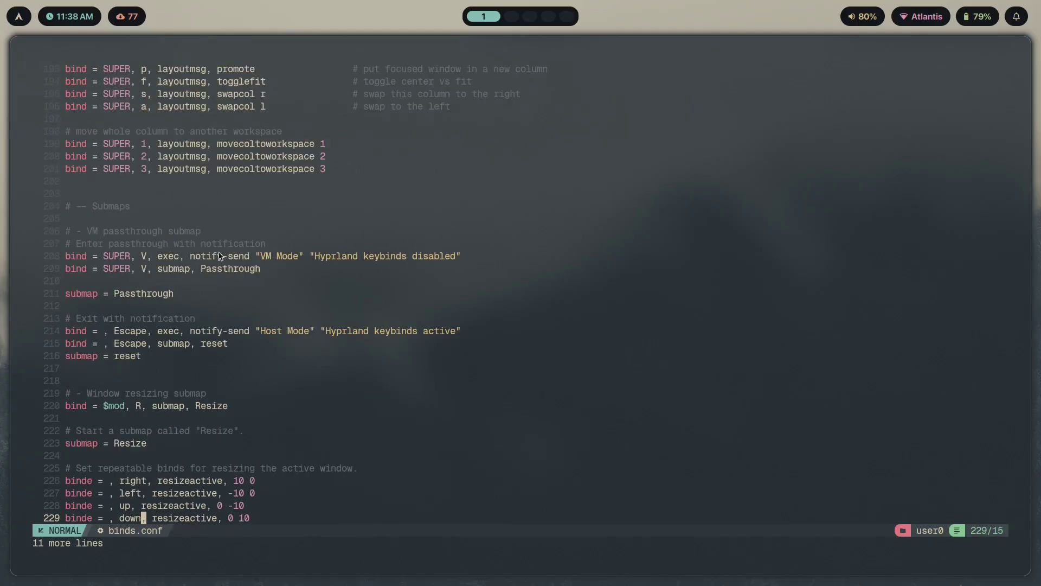
{"action": "scroll", "coordinate": [219, 256], "scroll_direction": "down", "scroll_amount": 5}
{"action": "left_click", "coordinate": [162, 241]}
{"action": "scroll", "coordinate": [295, 260], "scroll_direction": "down", "scroll_amount": 8}
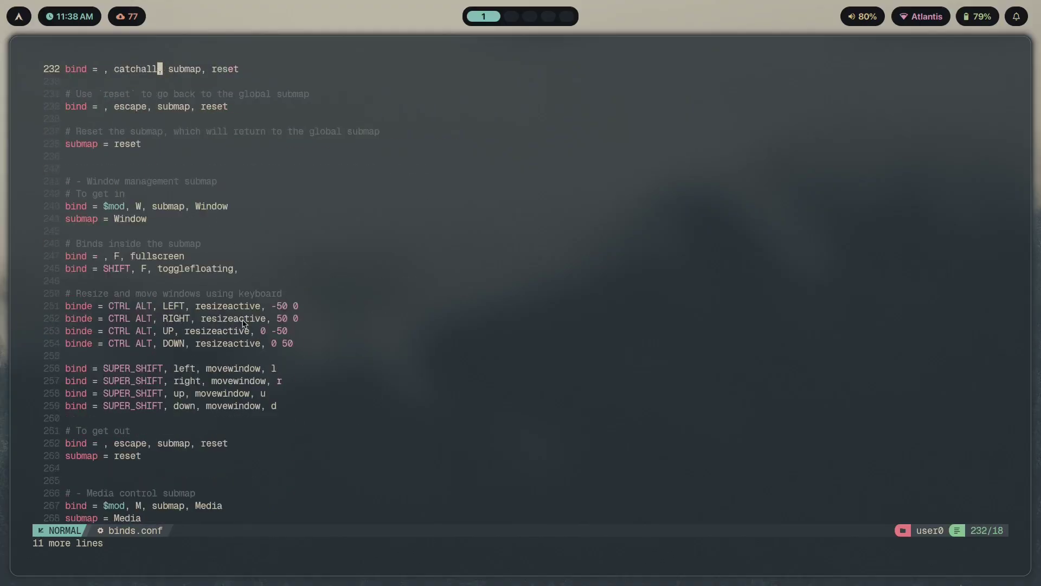
{"action": "left_click", "coordinate": [208, 330]}
Look at the VM passthrough submap heading, then open the theme picker on workspace 2.
{"action": "scroll", "coordinate": [282, 284], "scroll_direction": "down", "scroll_amount": 7}
{"action": "scroll", "coordinate": [178, 281], "scroll_direction": "up", "scroll_amount": 9}
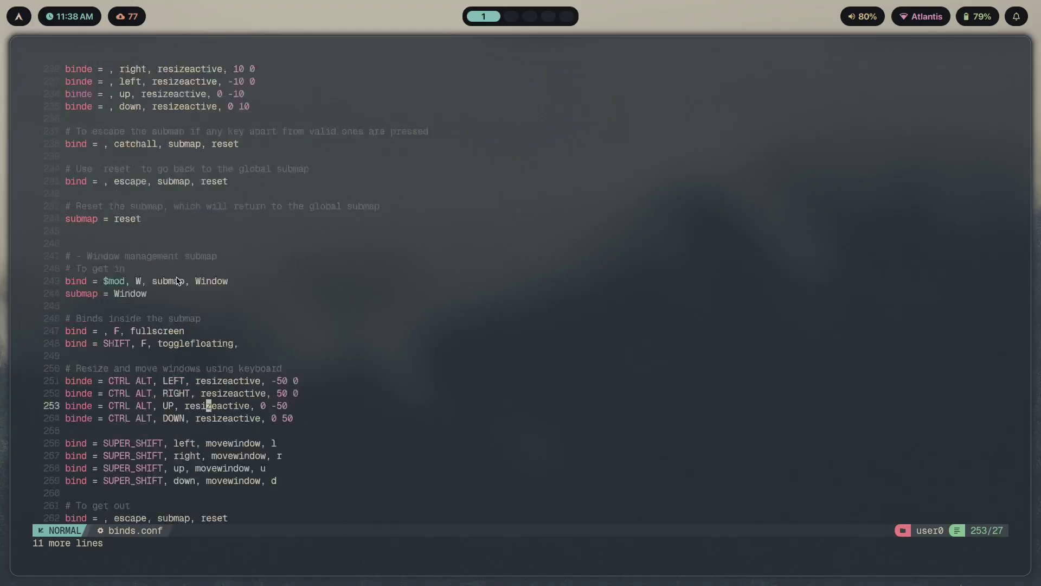
{"action": "scroll", "coordinate": [177, 280], "scroll_direction": "up", "scroll_amount": 12}
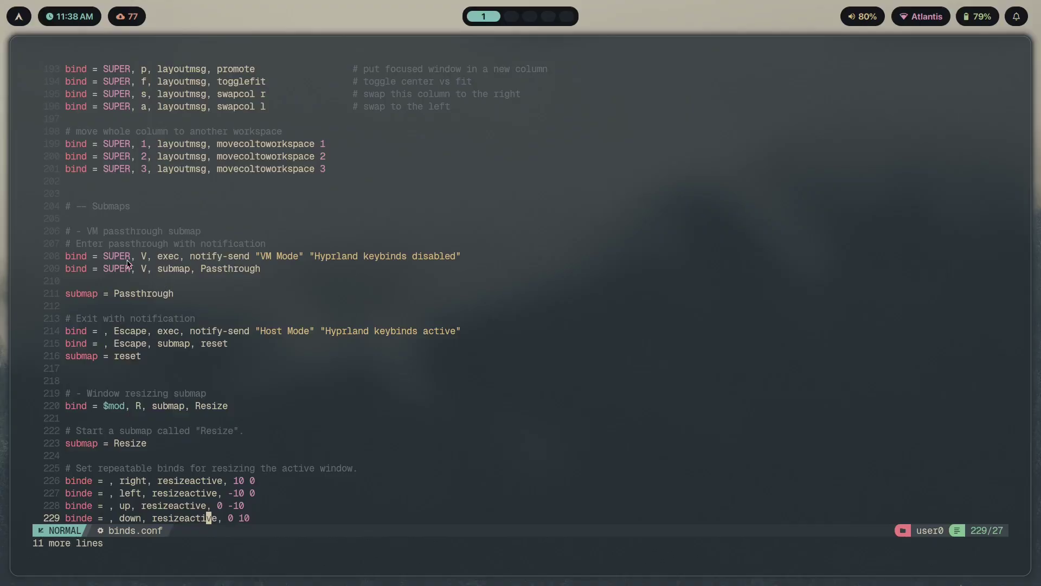
{"action": "left_click", "coordinate": [84, 237]}
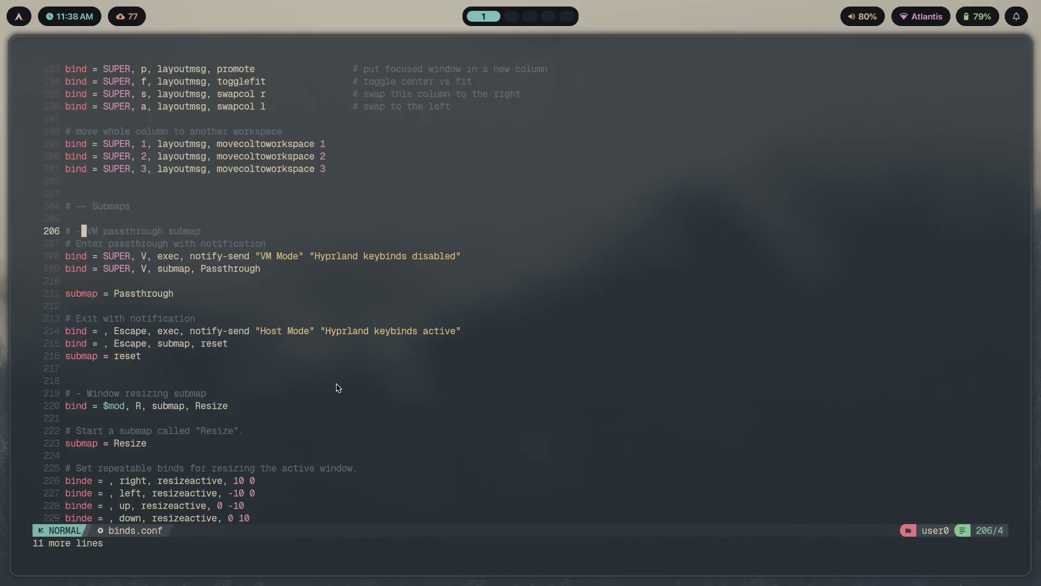
{"action": "key", "text": "super+2"}
{"action": "key", "text": "super+t"}
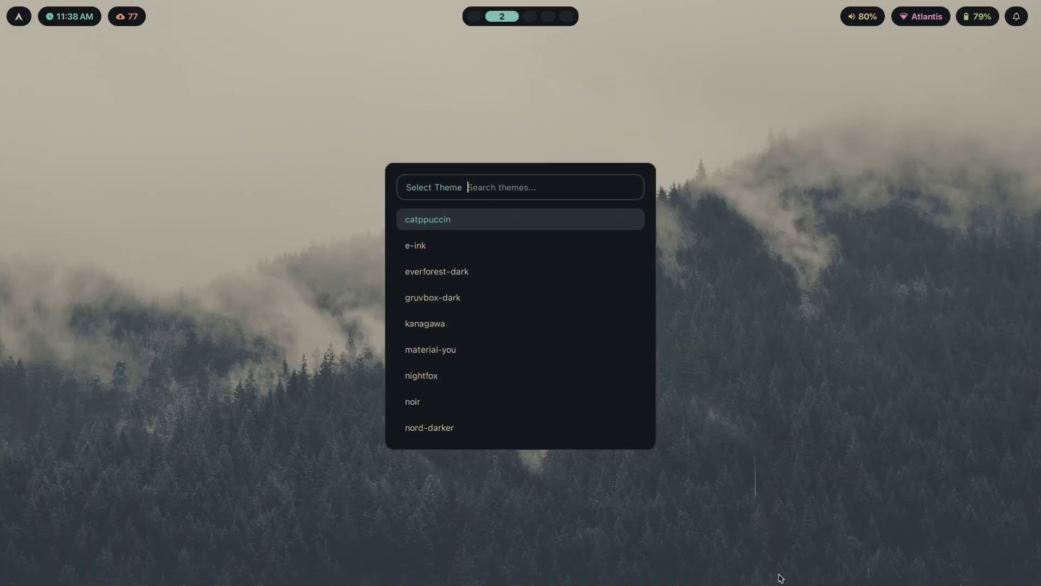
Apply the e-ink theme and set lines.jpg as the wallpaper.
{"action": "key", "text": "Down"}
{"action": "key", "text": "Return"}
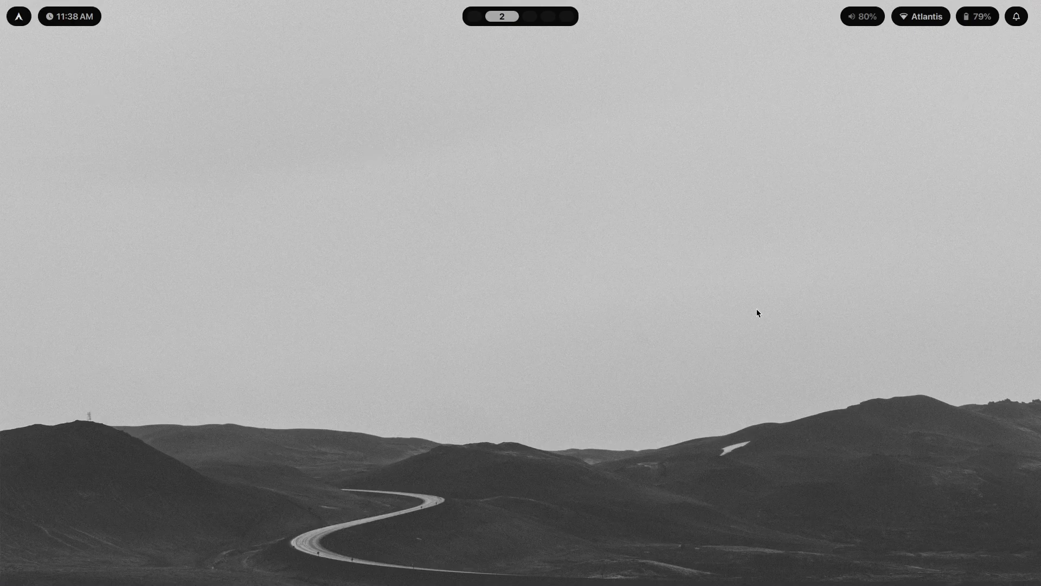
{"action": "key", "text": "super+w"}
{"action": "key", "text": "Right"}
{"action": "key", "text": "Right"}
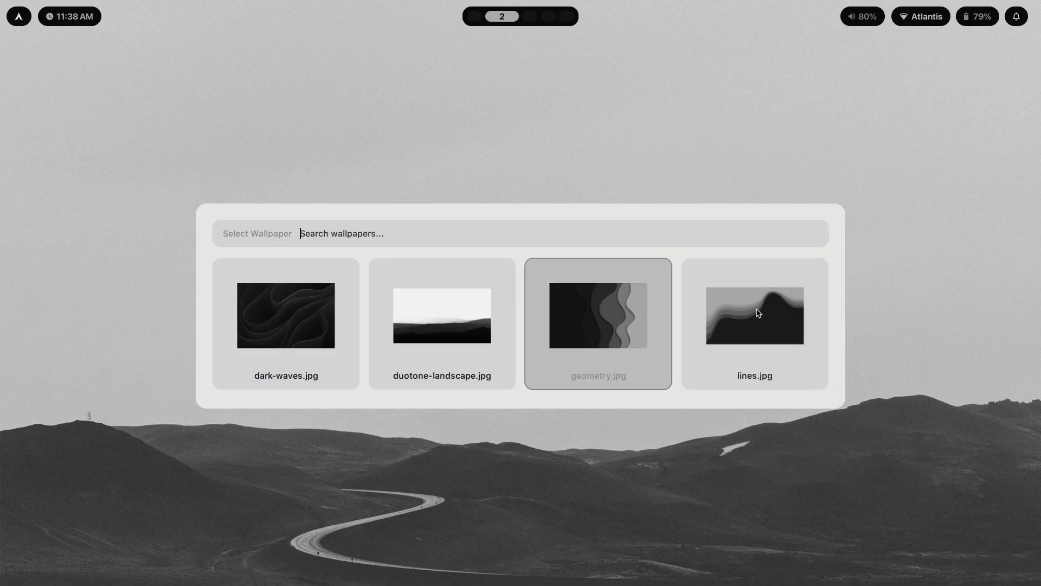
{"action": "left_click", "coordinate": [758, 313]}
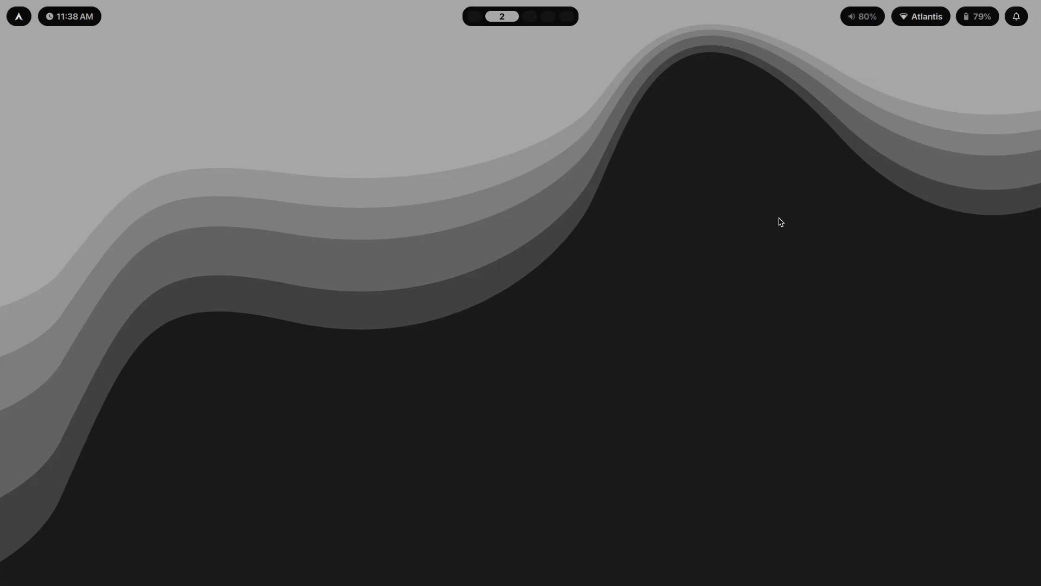
Apply gruvbox-dark, then nord-darker, and go to workspace 5 with the Gumroad page.
{"action": "key", "text": "super+ctrl+shift+space"}
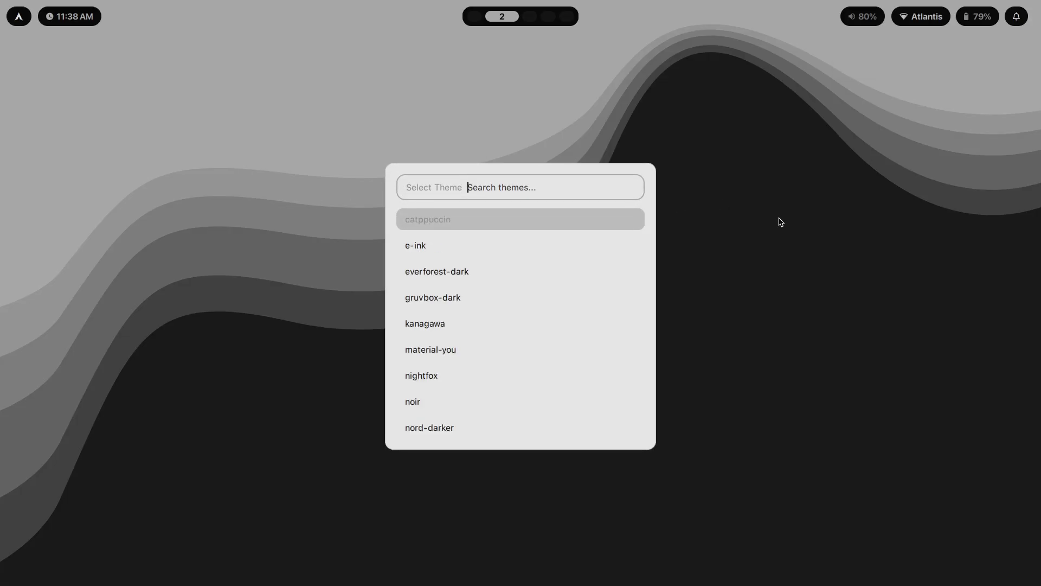
{"action": "key", "text": "Down"}
{"action": "key", "text": "Down"}
{"action": "key", "text": "Down"}
{"action": "key", "text": "Down"}
{"action": "key", "text": "Up"}
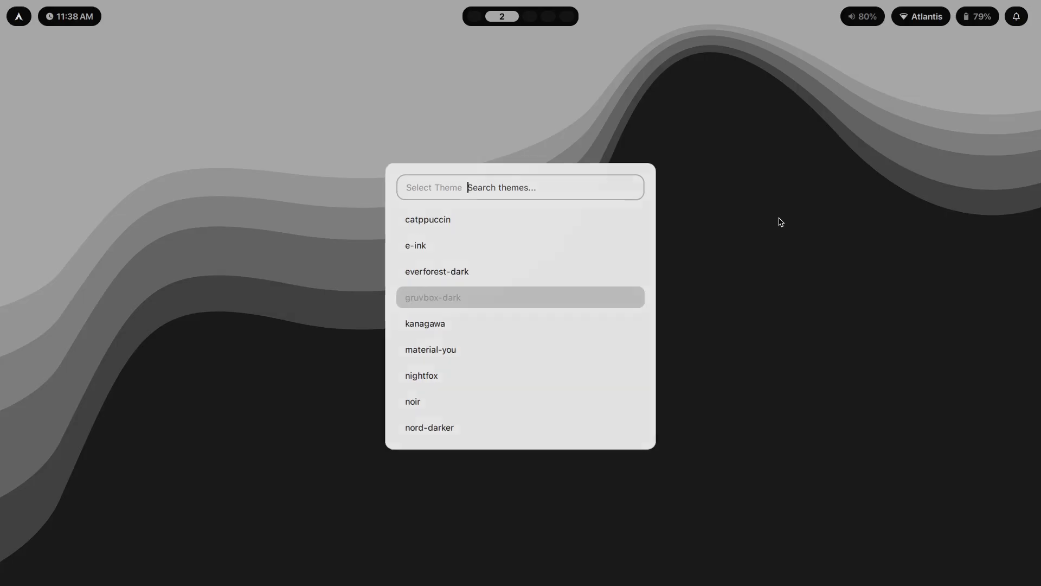
{"action": "key", "text": "Return"}
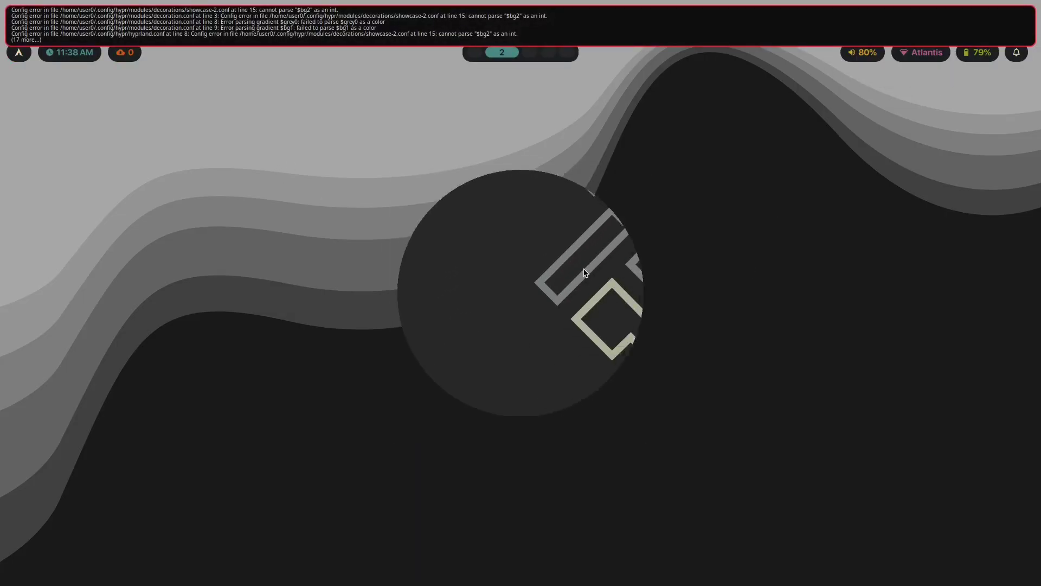
{"action": "key", "text": "super+ctrl+shift+space"}
{"action": "key", "text": "Down"}
{"action": "key", "text": "Down"}
{"action": "key", "text": "Down"}
{"action": "key", "text": "Down"}
{"action": "key", "text": "Down"}
{"action": "key", "text": "Down"}
{"action": "key", "text": "Down"}
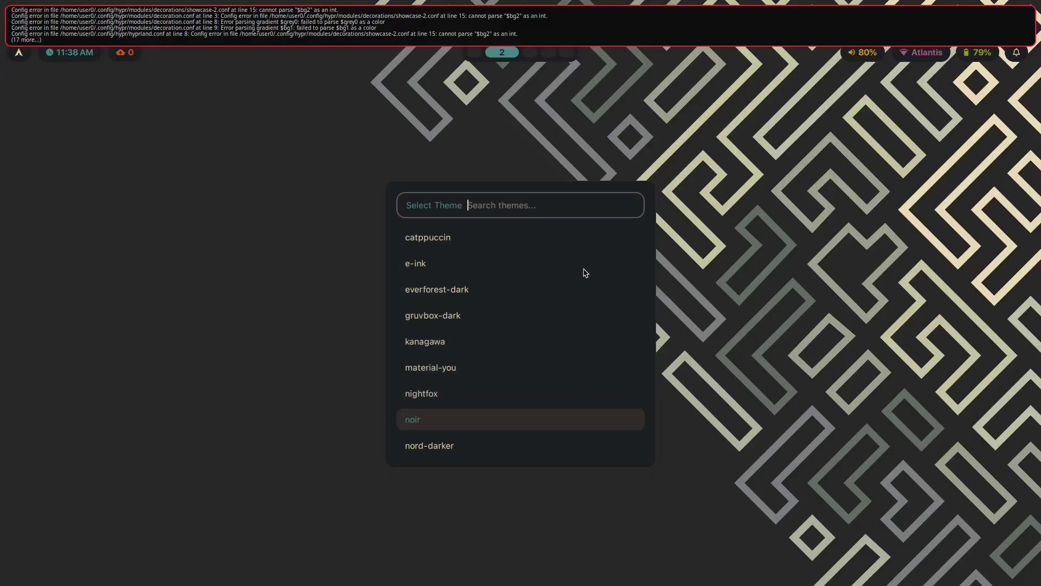
{"action": "key", "text": "Down"}
{"action": "key", "text": "Return"}
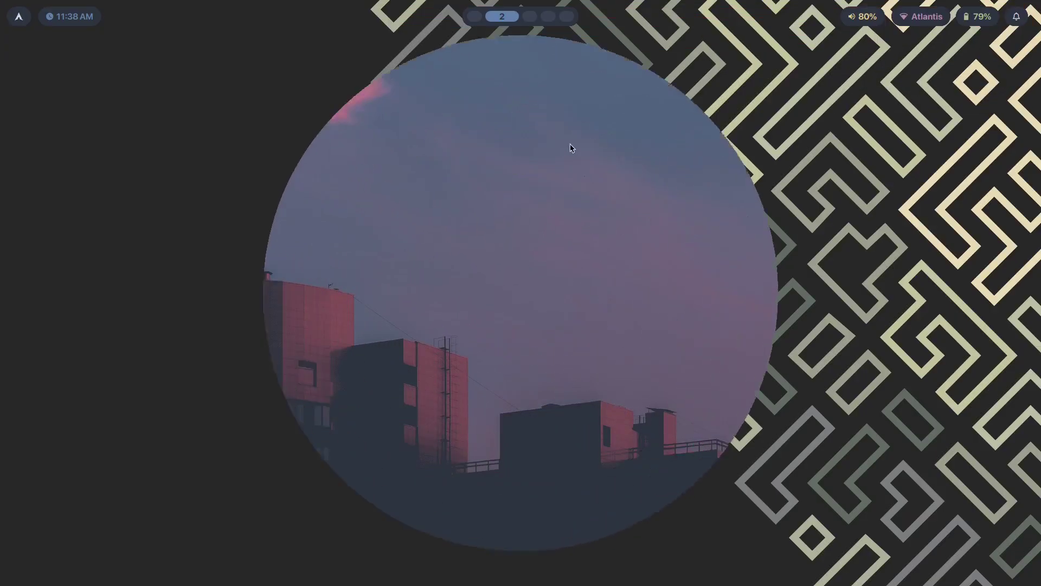
{"action": "key", "text": "super+5"}
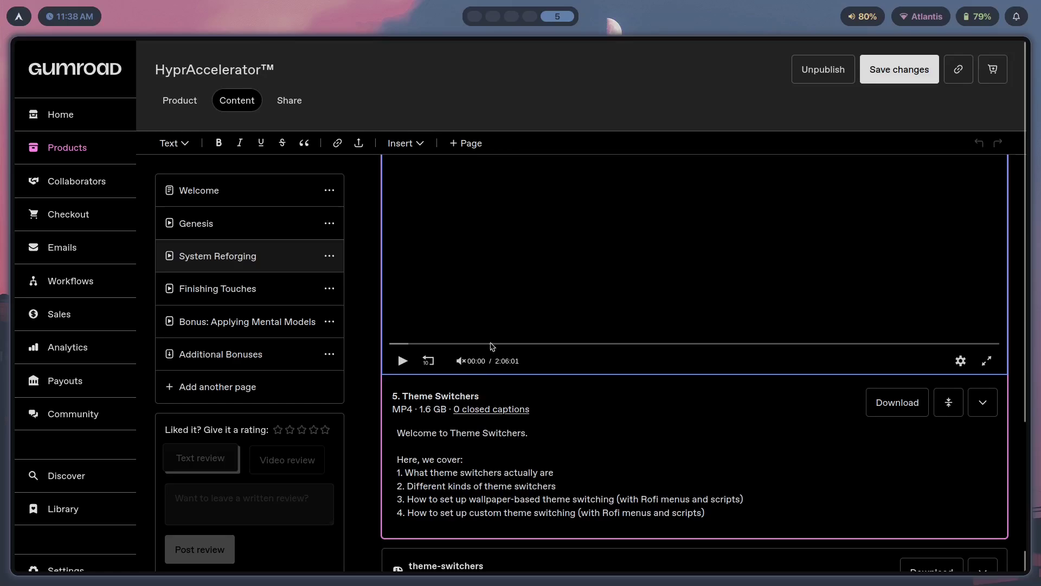
Scroll through the Gumroad Theme Switchers lesson, then switch to empty workspace 3.
{"action": "scroll", "coordinate": [492, 346], "scroll_direction": "down", "scroll_amount": 3}
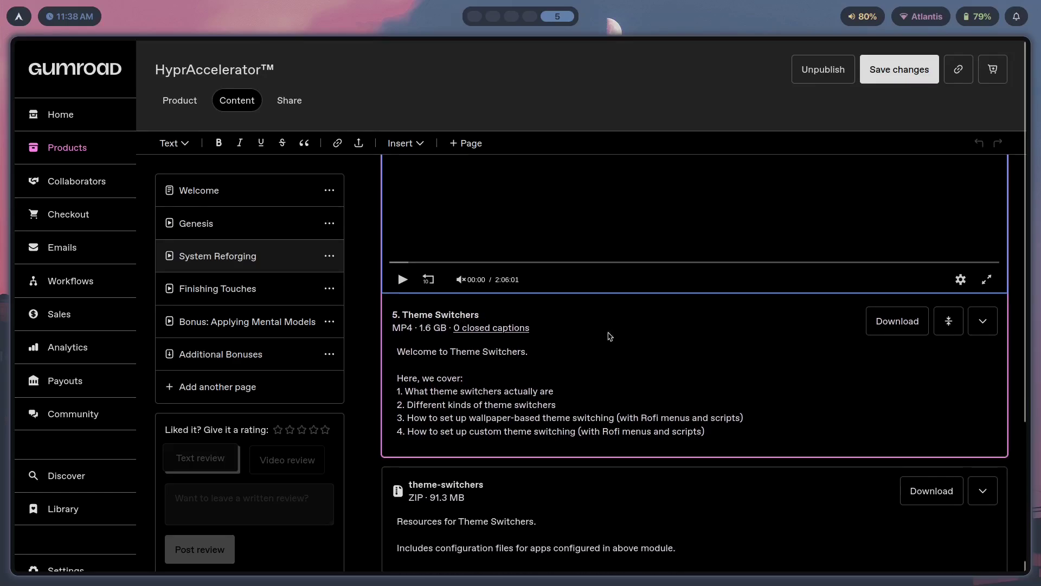
{"action": "scroll", "coordinate": [610, 336], "scroll_direction": "up", "scroll_amount": 5}
{"action": "scroll", "coordinate": [609, 360], "scroll_direction": "down", "scroll_amount": 5}
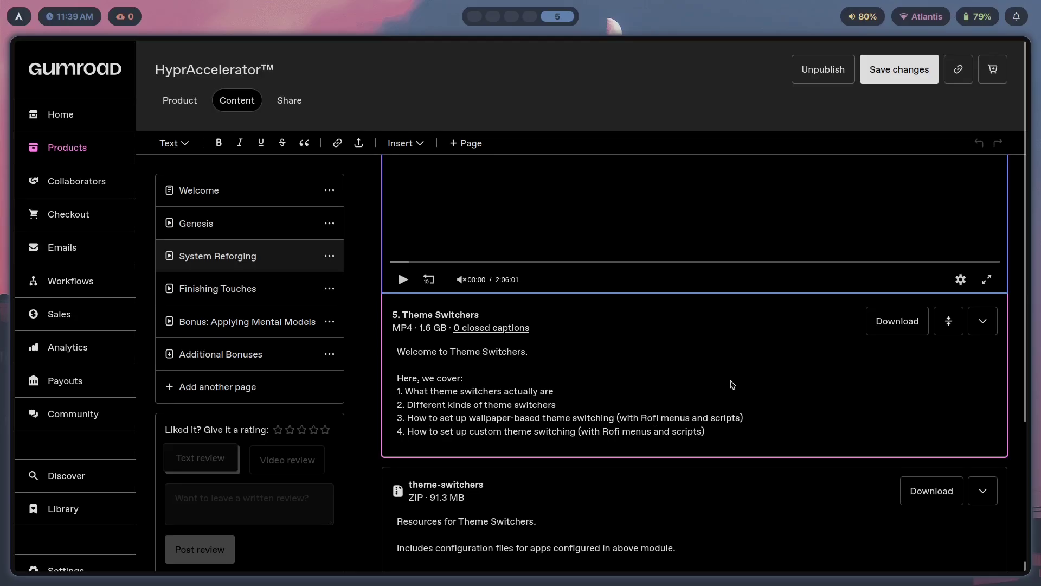
{"action": "key", "text": "super+3"}
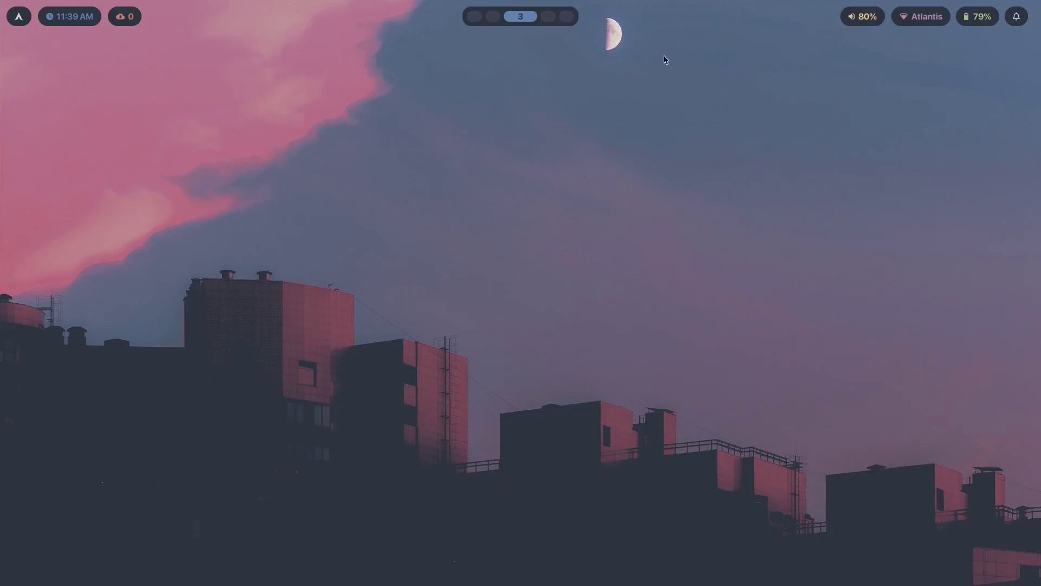
{"action": "key", "text": "super+n"}
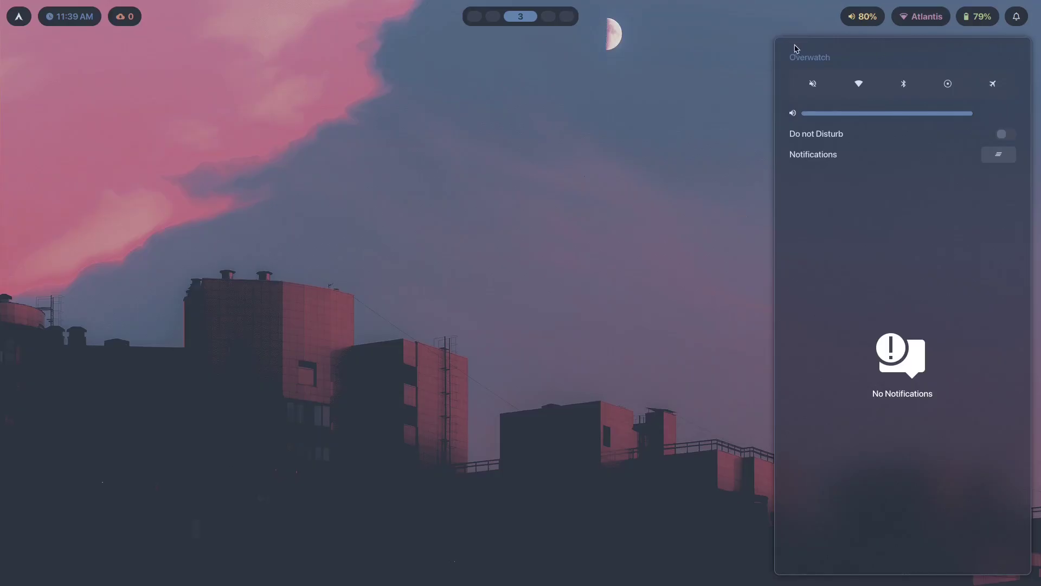
{"action": "key", "text": "super+n"}
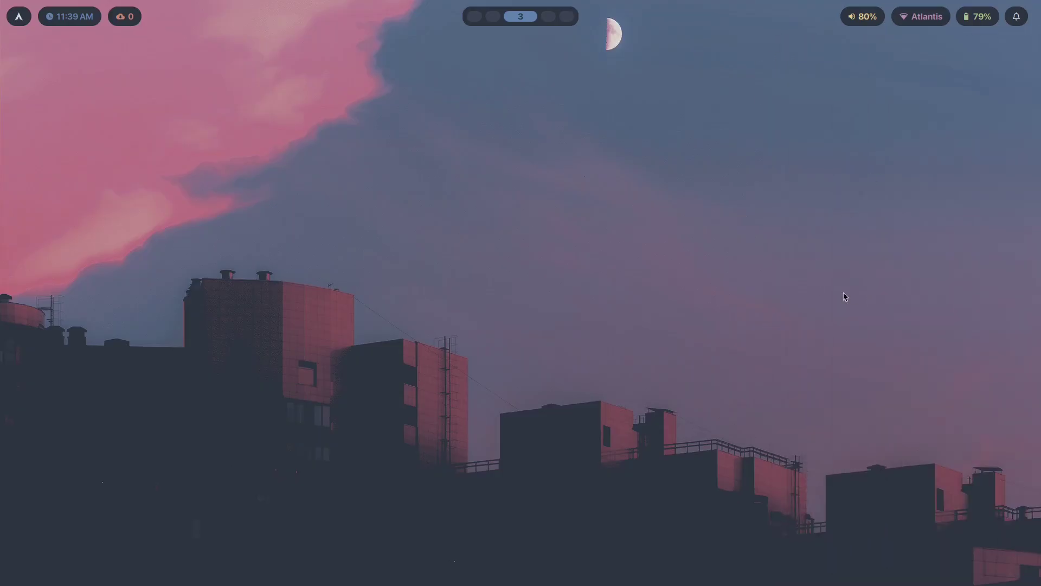
{"action": "key", "text": "XF86AudioRaiseVolume"}
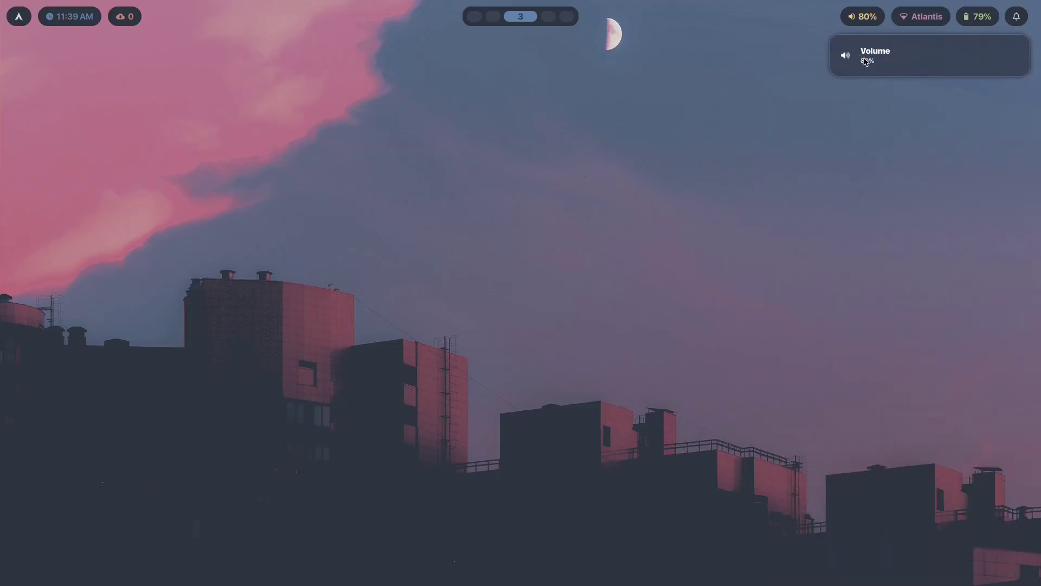
{"action": "key", "text": "super+Escape"}
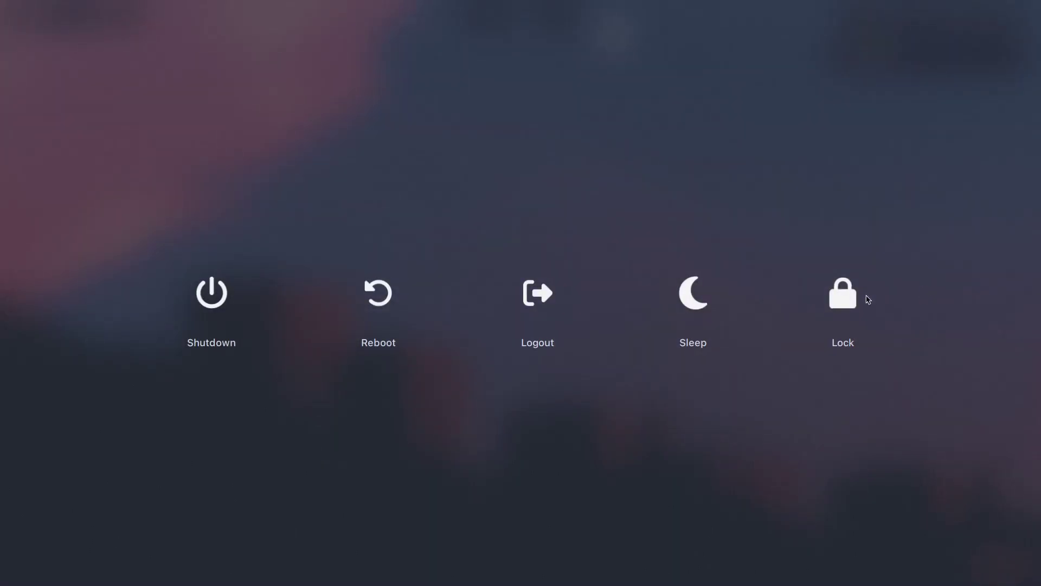
{"action": "left_click", "coordinate": [601, 344]}
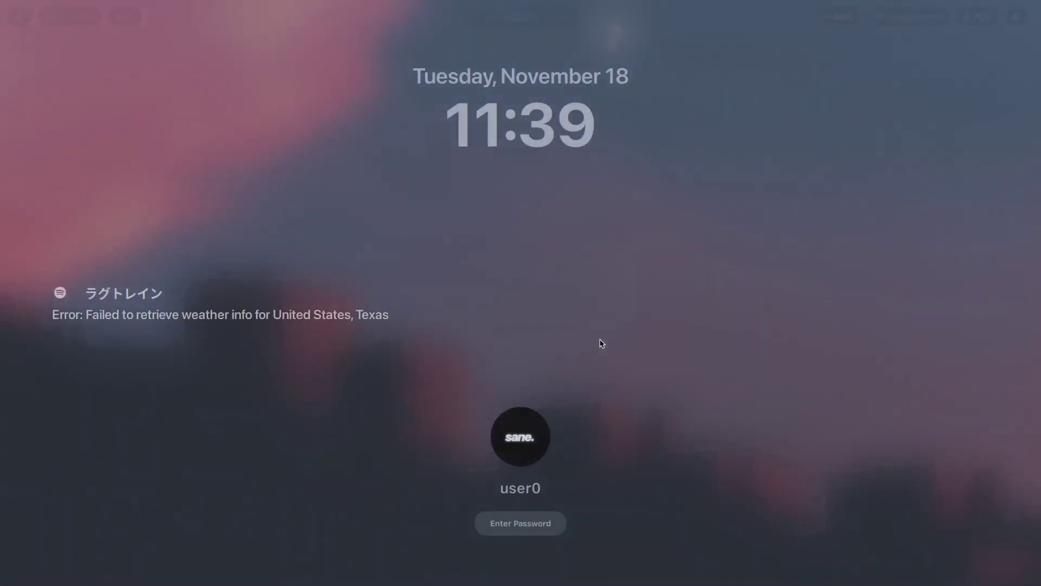
{"action": "type", "text": "********"}
{"action": "key", "text": "Return"}
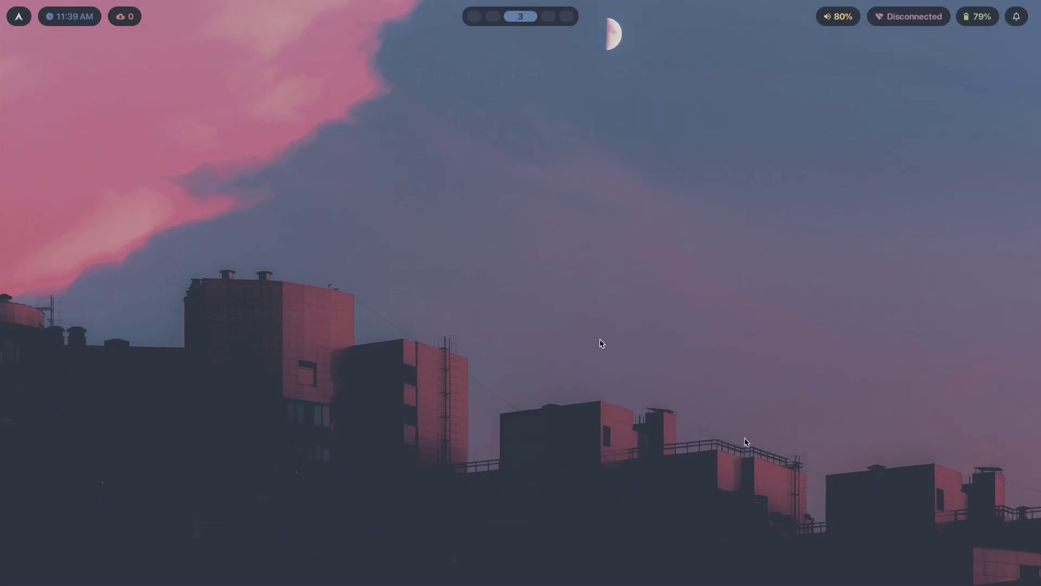